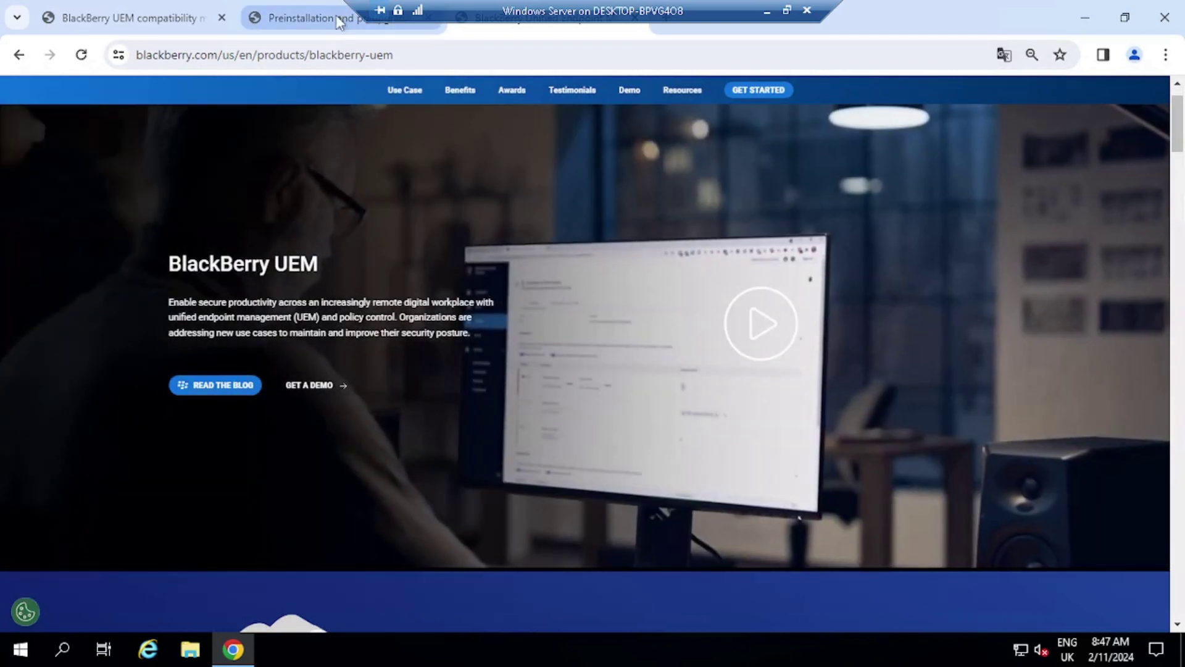
- Switch to the BlackBerry UEM 12.19 'Preinstallation and preupgrade tasks' documentation page
left_click(339, 22)
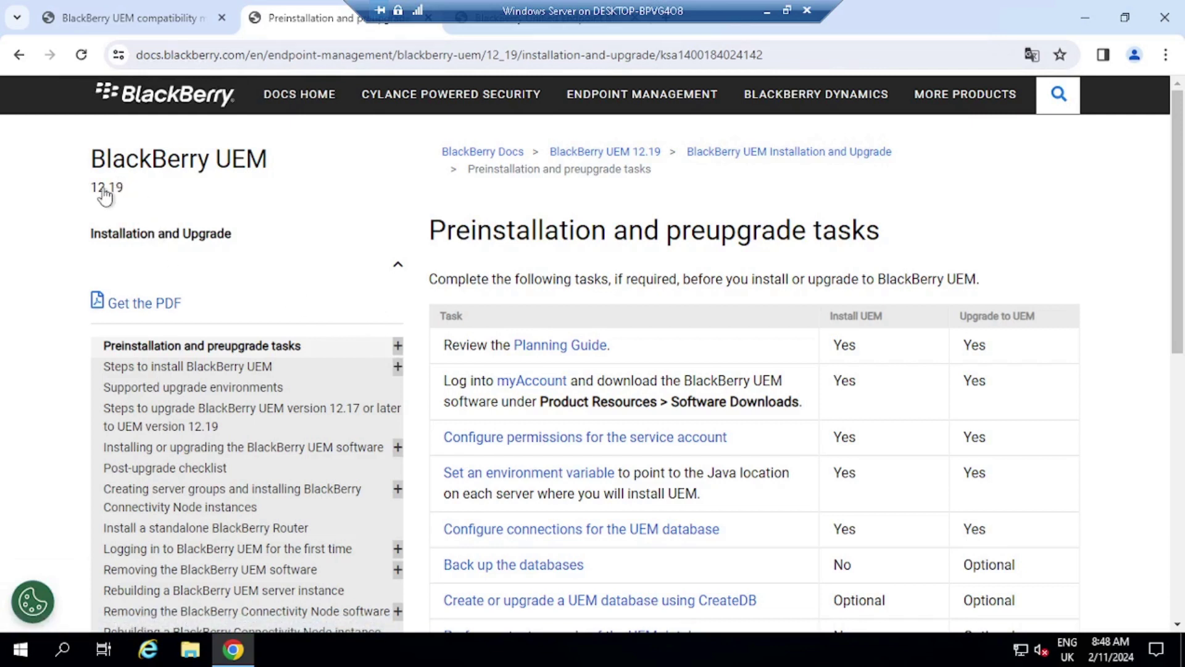
- Expand the preinstallation tasks, read the service account permissions article, then open the Java location article
left_click(398, 346)
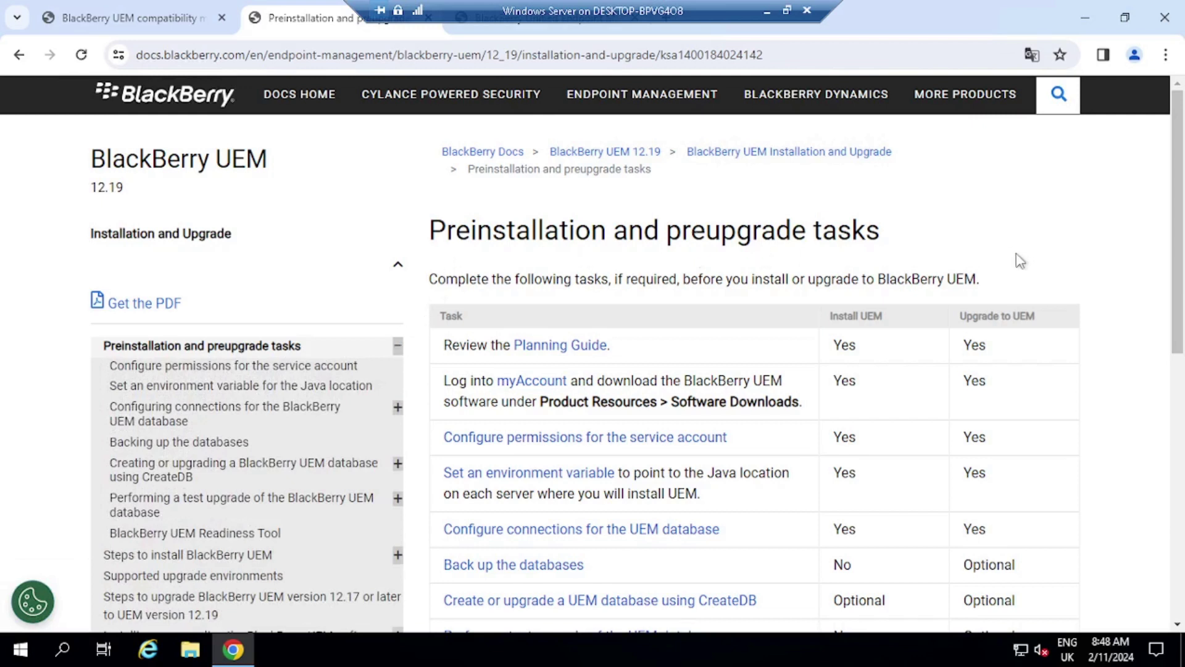
left_click(238, 368)
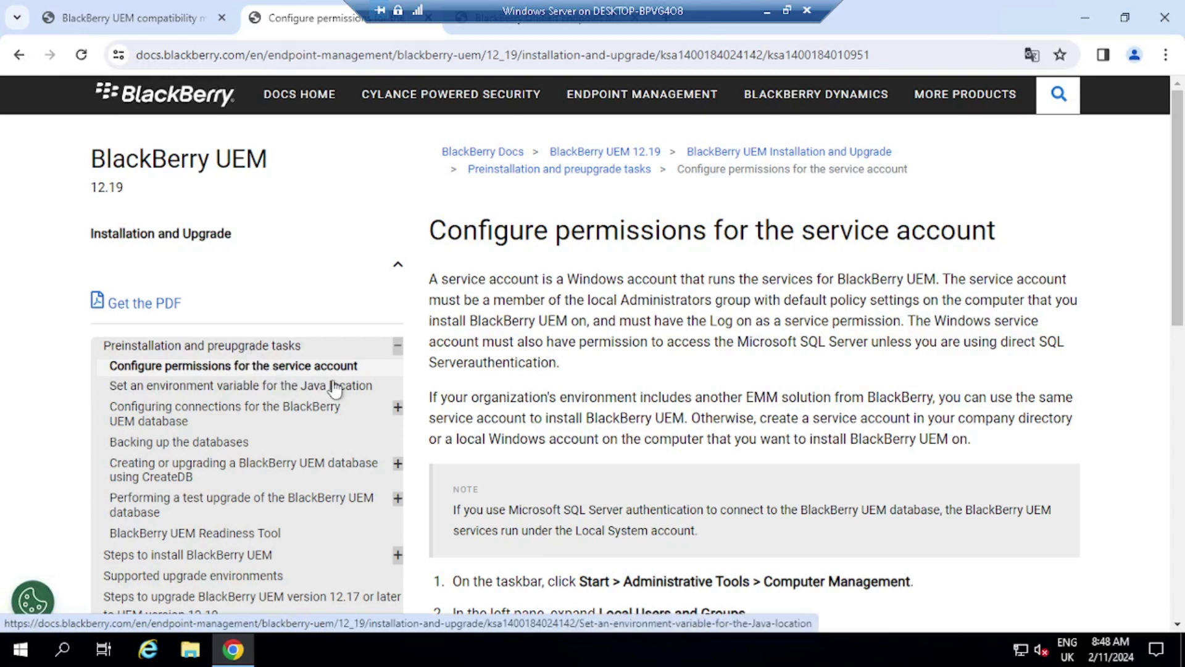
scroll(631, 377, "down", 7)
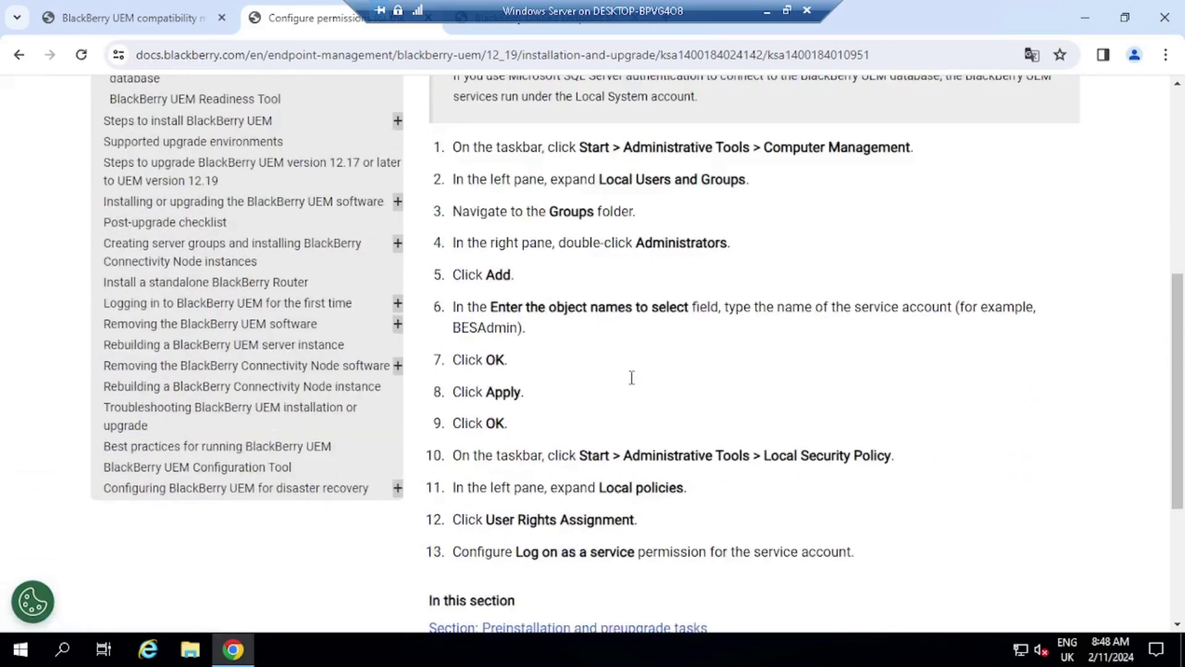
scroll(631, 377, "down", 4)
scroll(633, 382, "up", 6)
scroll(632, 383, "up", 6)
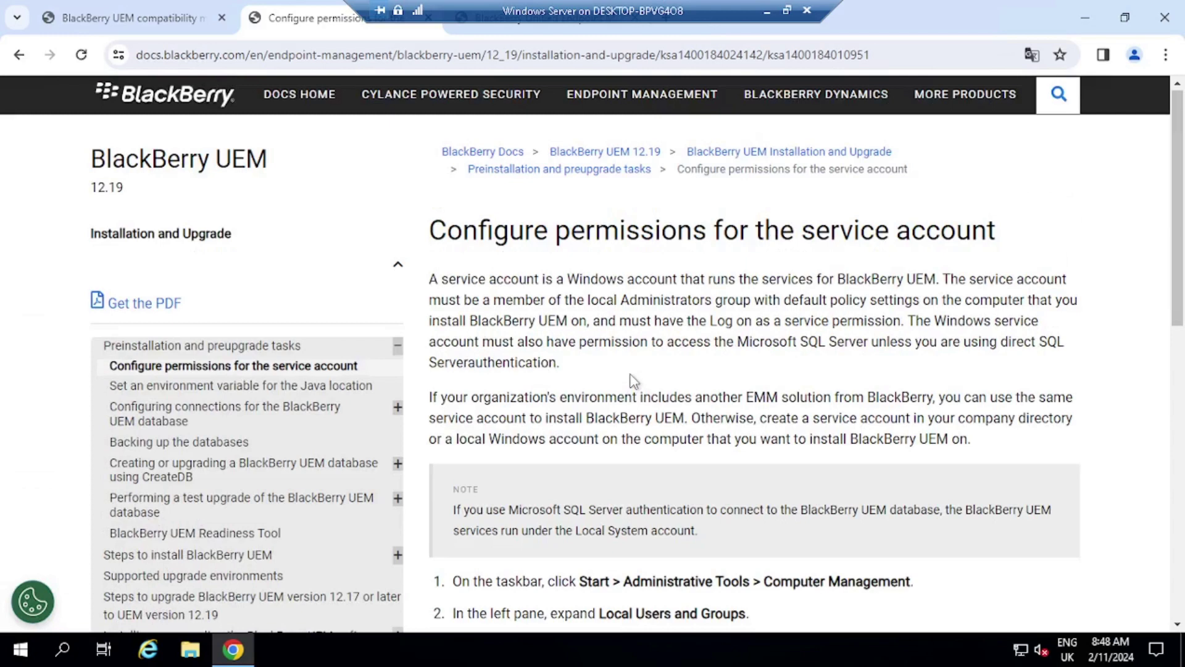
scroll(632, 380, "down", 3)
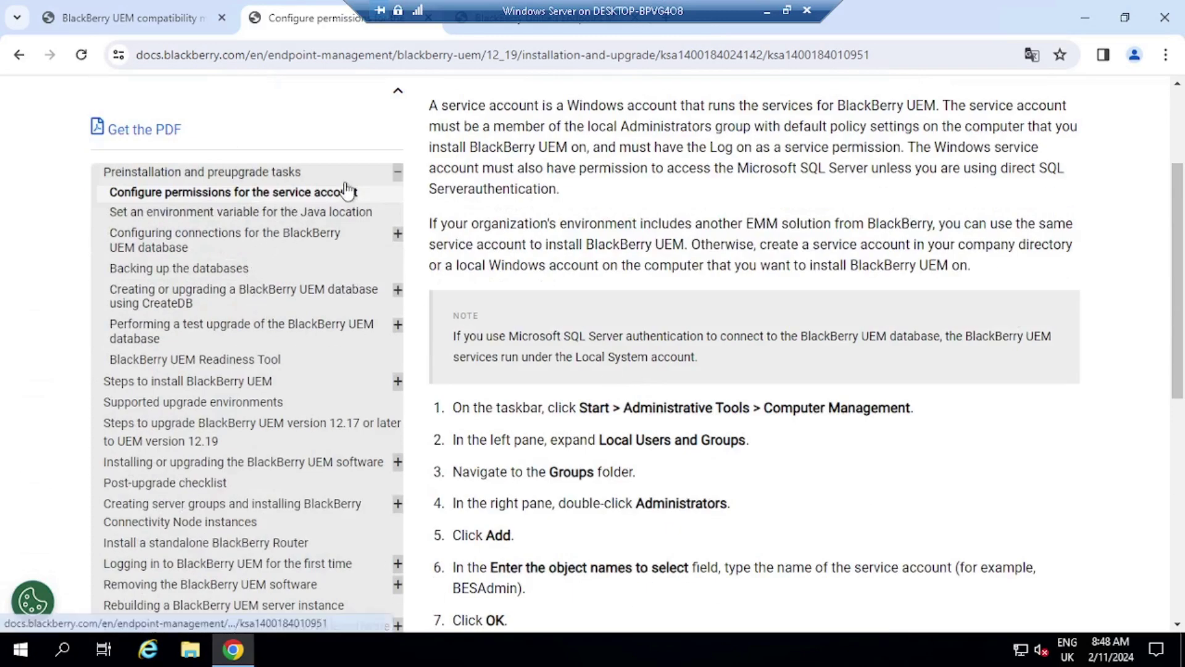
left_click(343, 222)
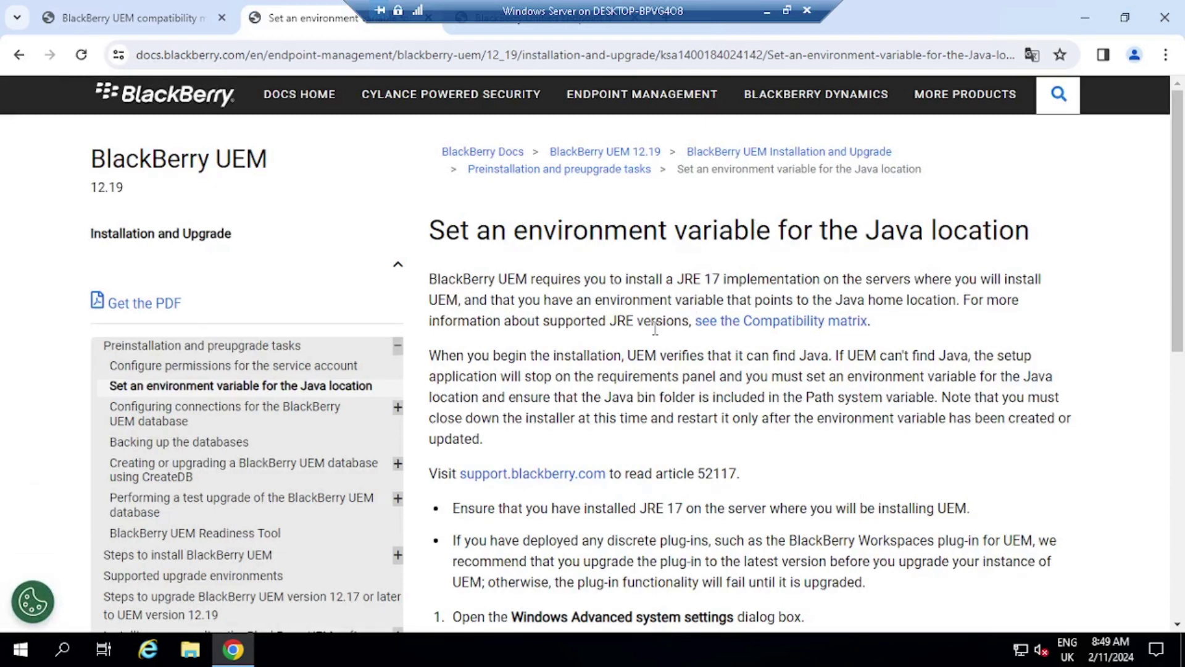
- Highlight the sentence stating UEM requires JRE 17, then go to the UEM compatibility matrix
left_click_drag(489, 279, 726, 277)
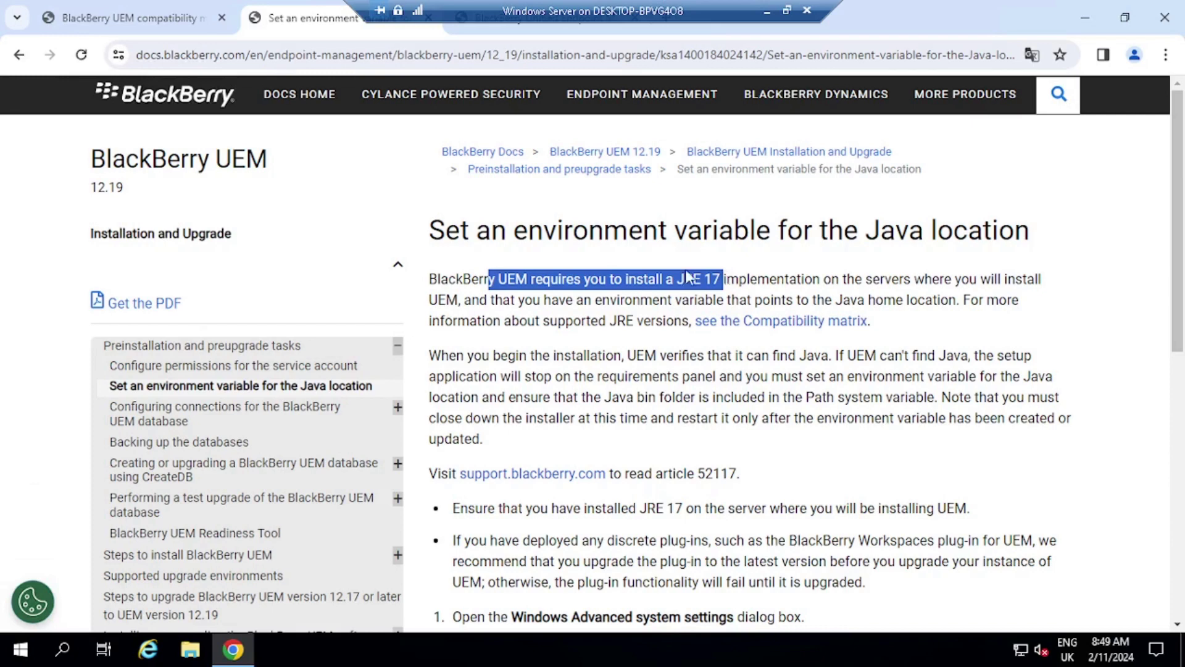
left_click(142, 23)
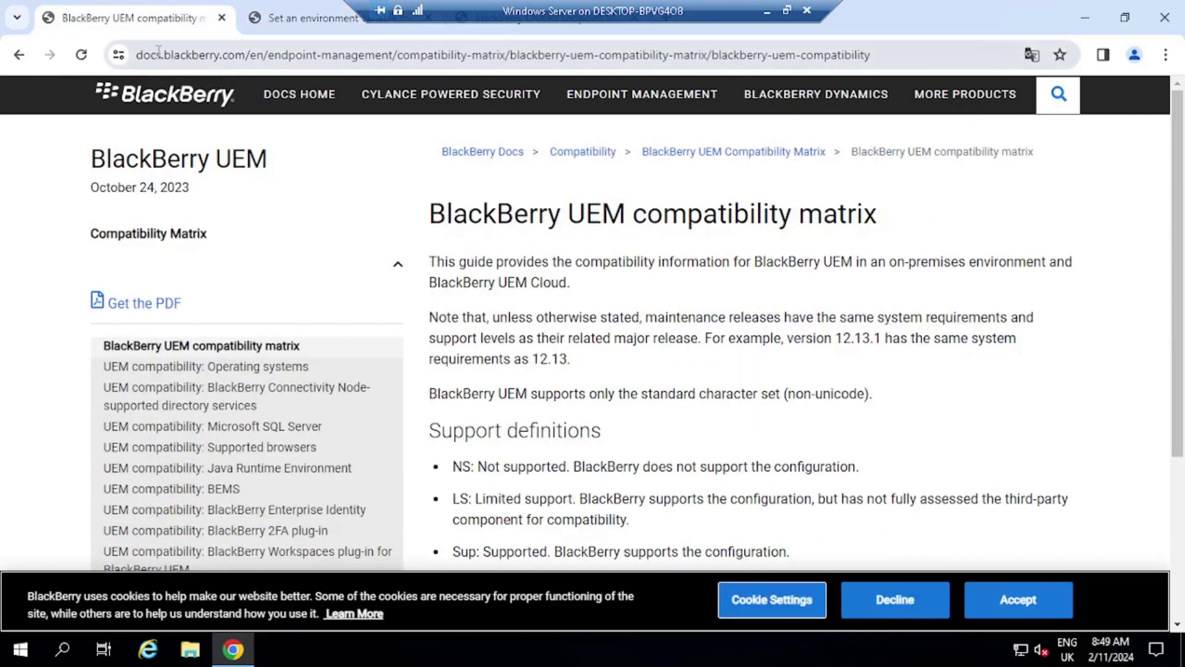
- Open the Operating systems compatibility page and highlight the Windows Server 2019 and 2022 support rows
left_click_drag(447, 213, 931, 223)
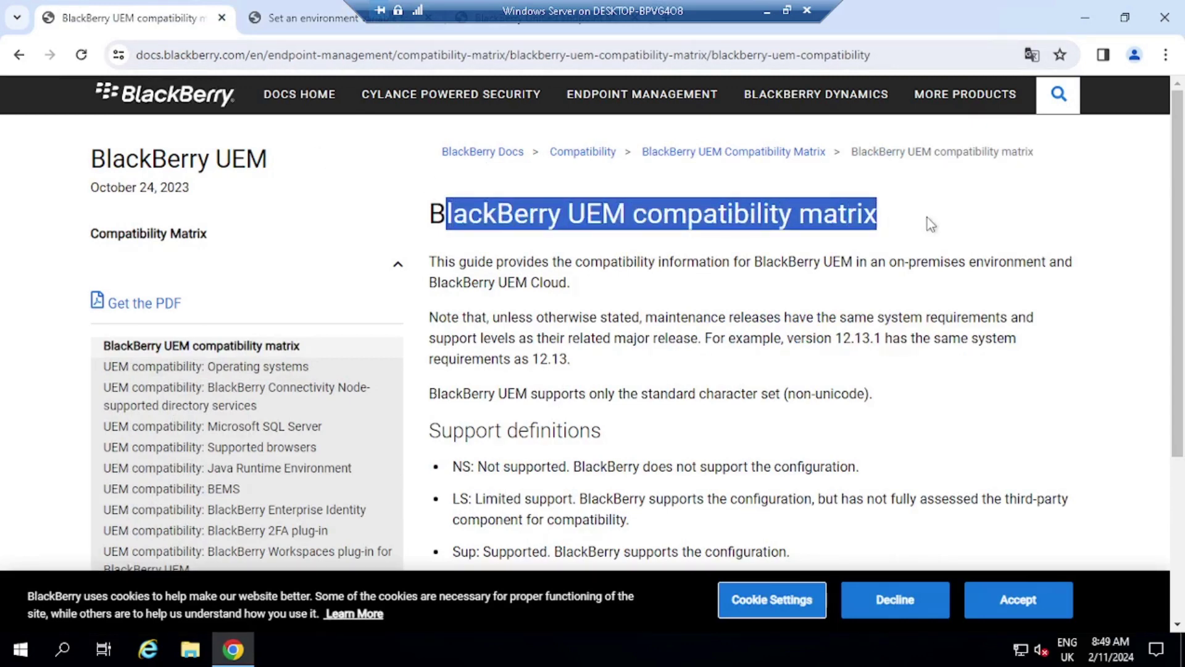
scroll(931, 224, "down", 4)
scroll(932, 223, "up", 3)
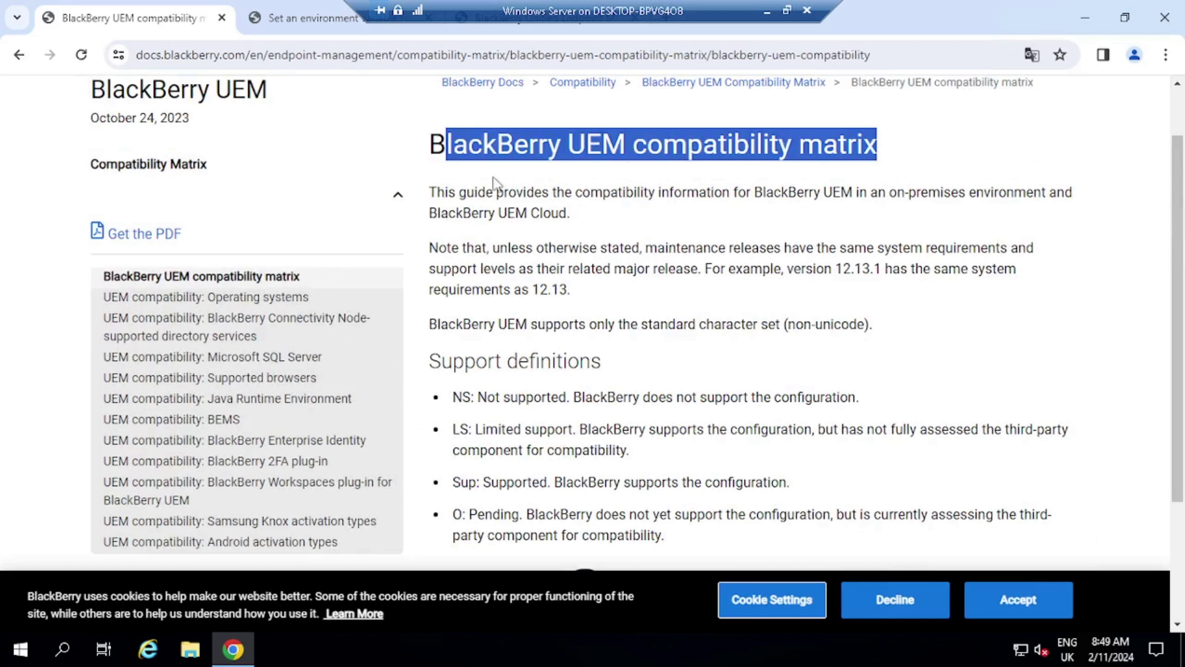
left_click(242, 301)
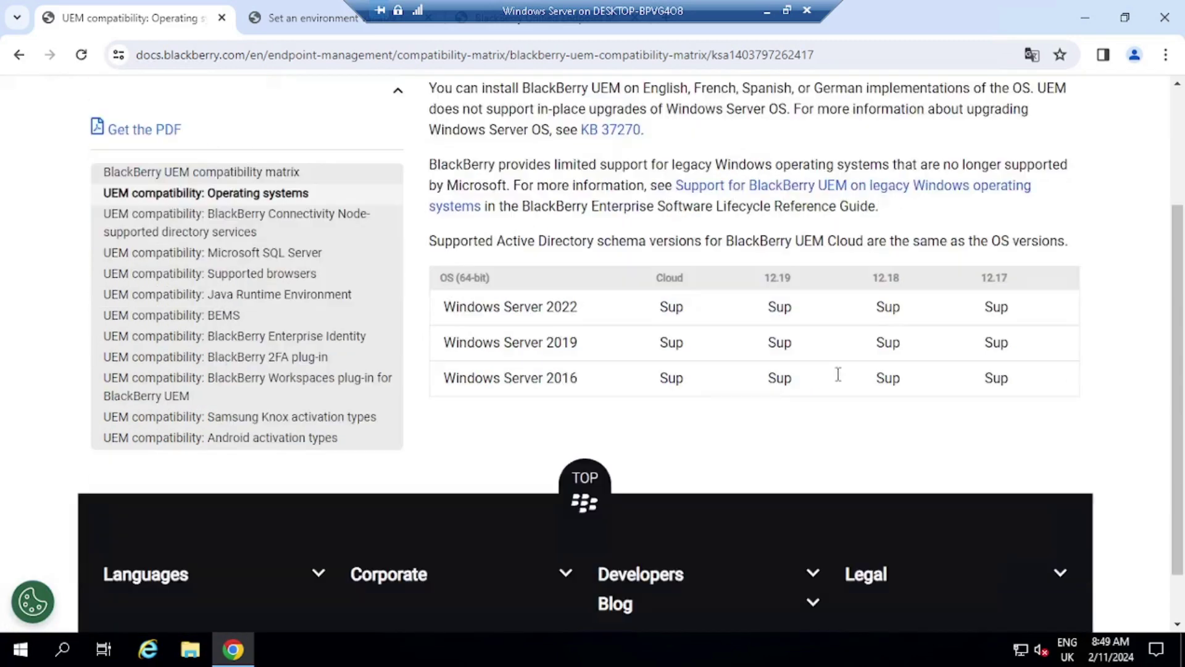
scroll(839, 380, "down", 3)
left_click_drag(477, 345, 1024, 337)
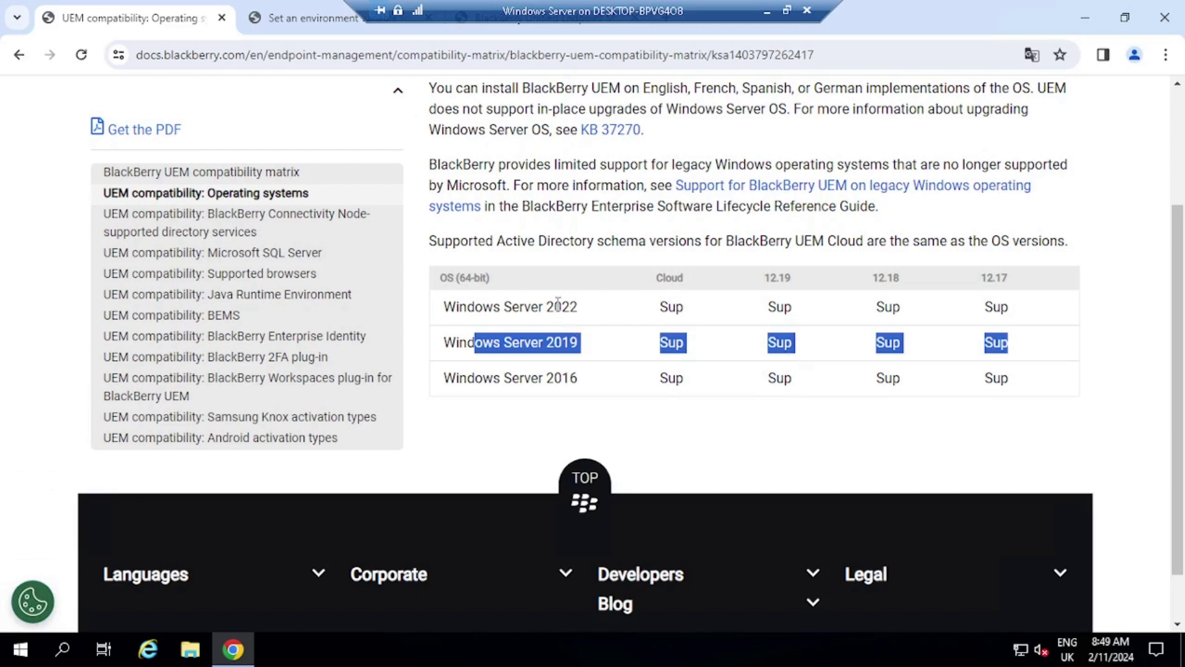
left_click_drag(521, 307, 582, 307)
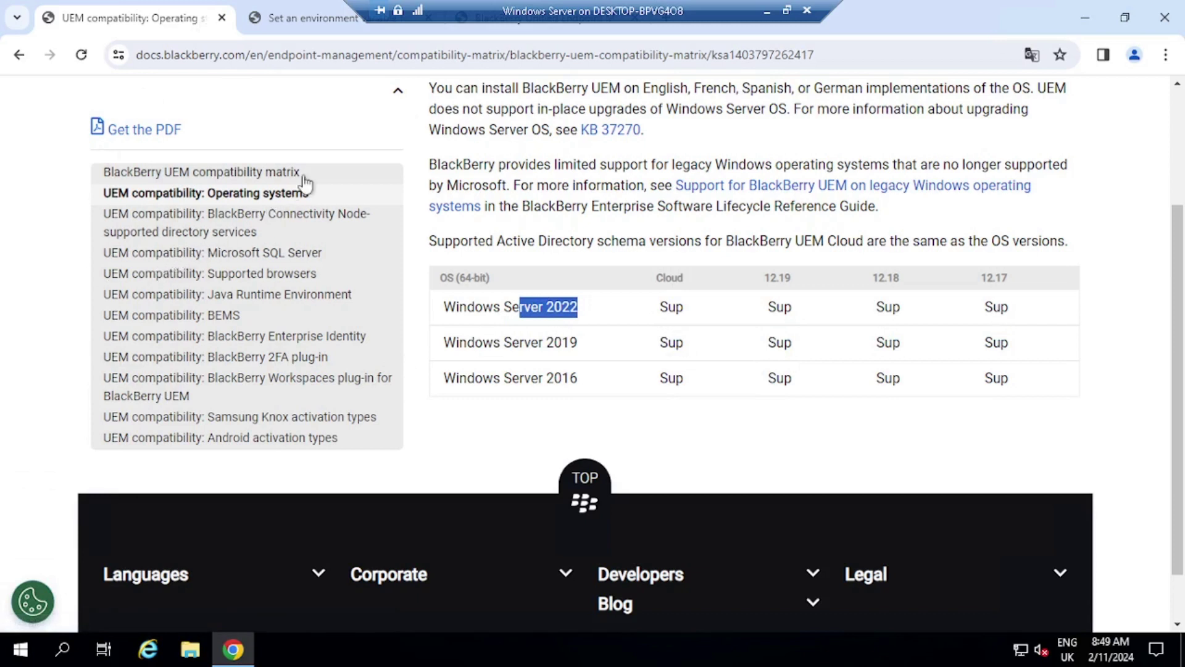
- Review the Microsoft SQL Server compatibility page, highlighting the 2022, 2019, 2017 and 2014 rows
left_click(254, 254)
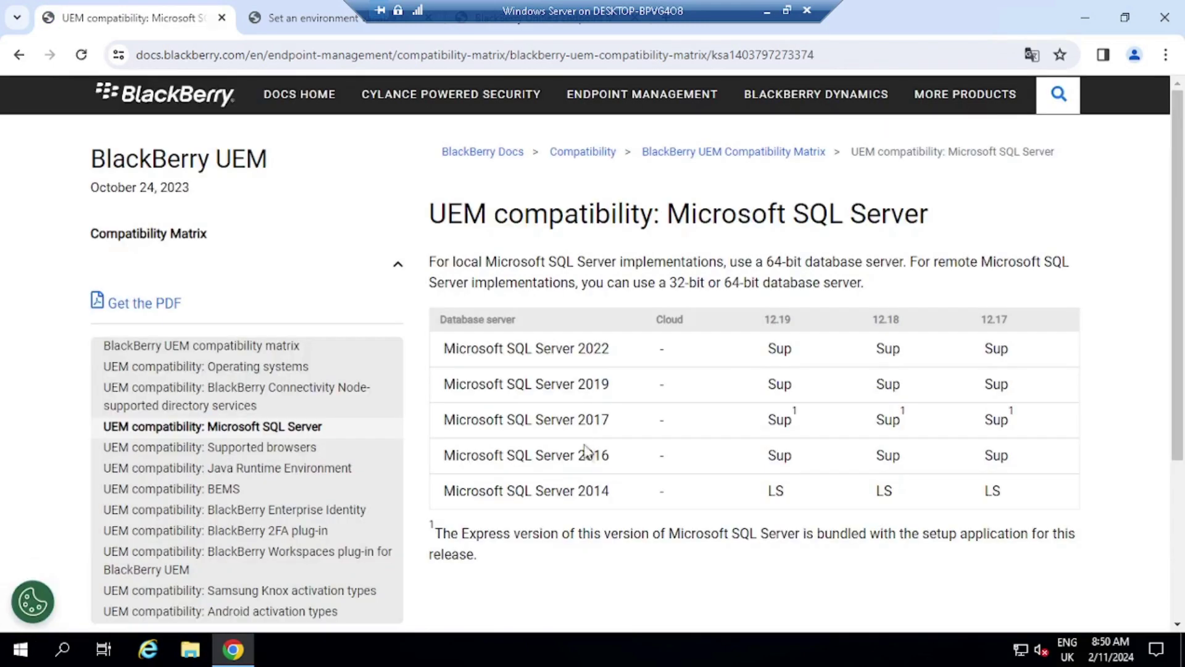
left_click_drag(471, 343, 710, 357)
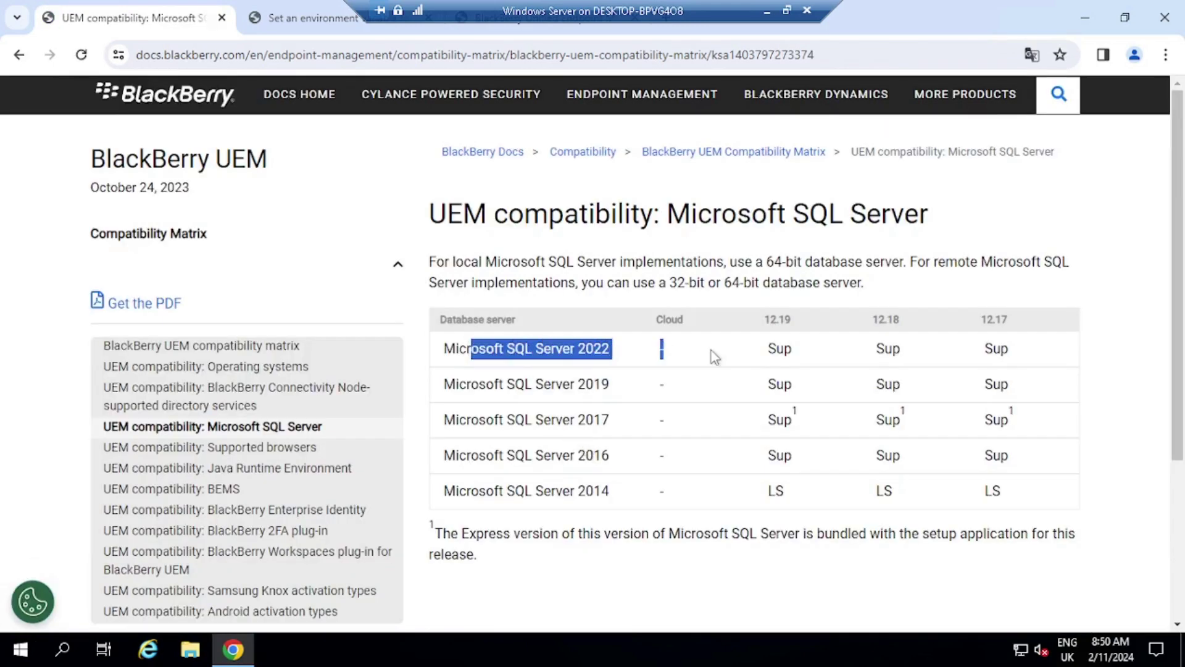
double_click(645, 391)
left_click_drag(544, 420, 621, 426)
left_click_drag(776, 420, 906, 420)
left_click(793, 432)
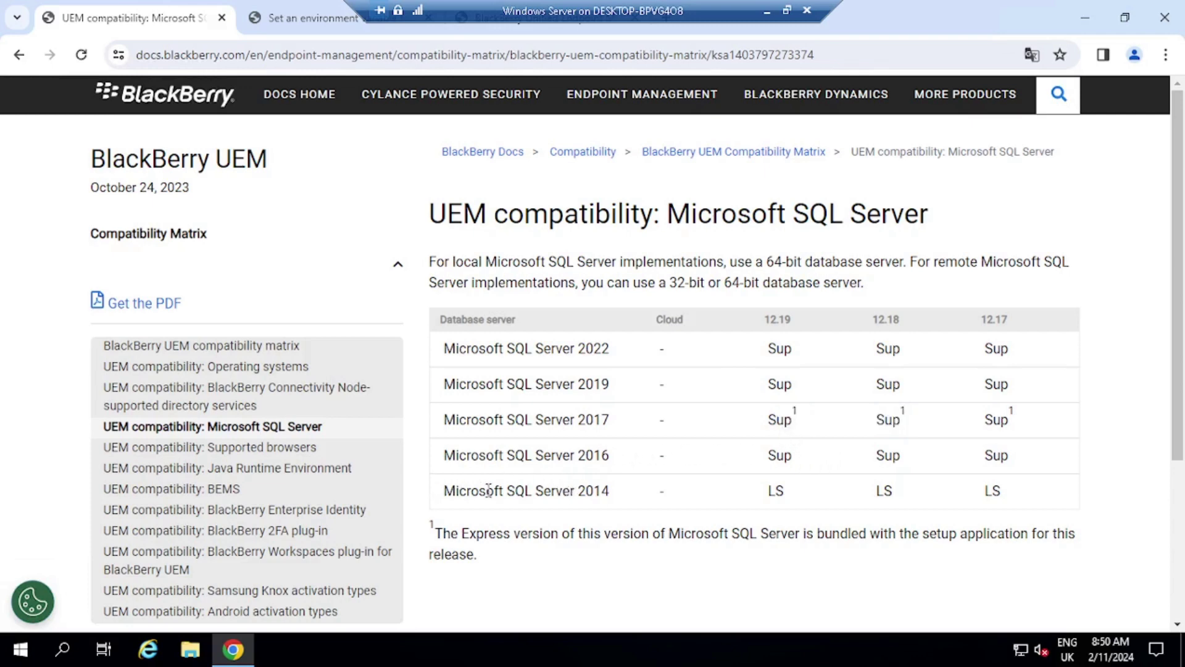
left_click_drag(487, 489, 661, 494)
scroll(842, 467, "down", 1)
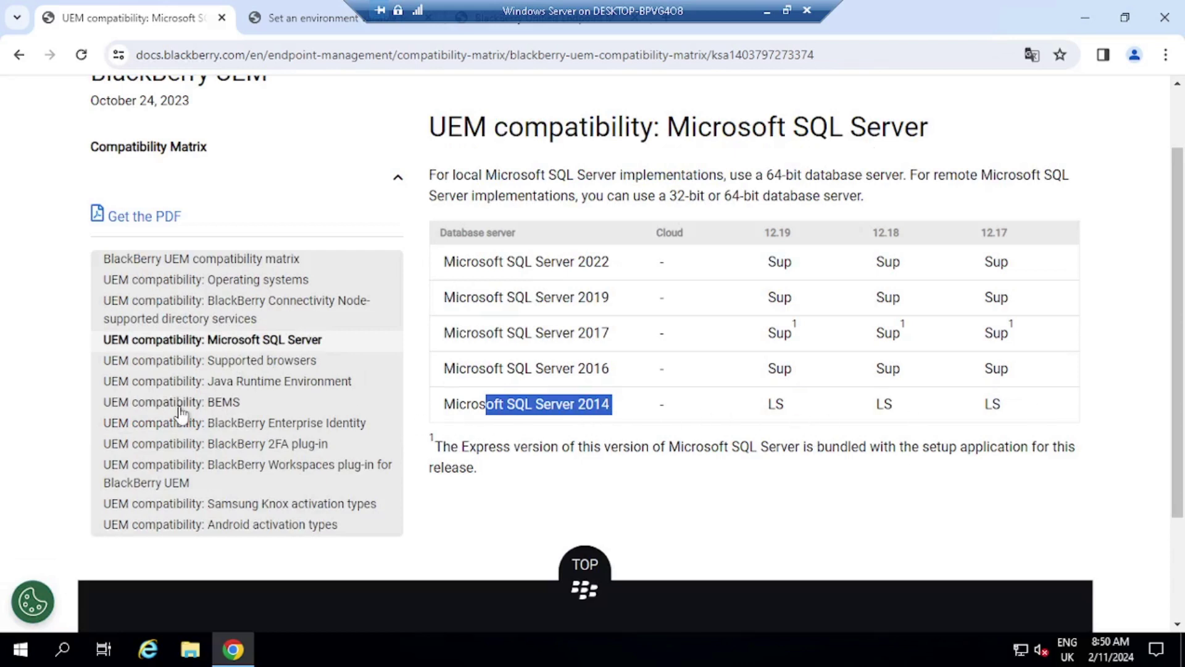
- Check the Java Runtime Environment compatibility page for JRE 17 support in UEM 12.19
left_click(273, 384)
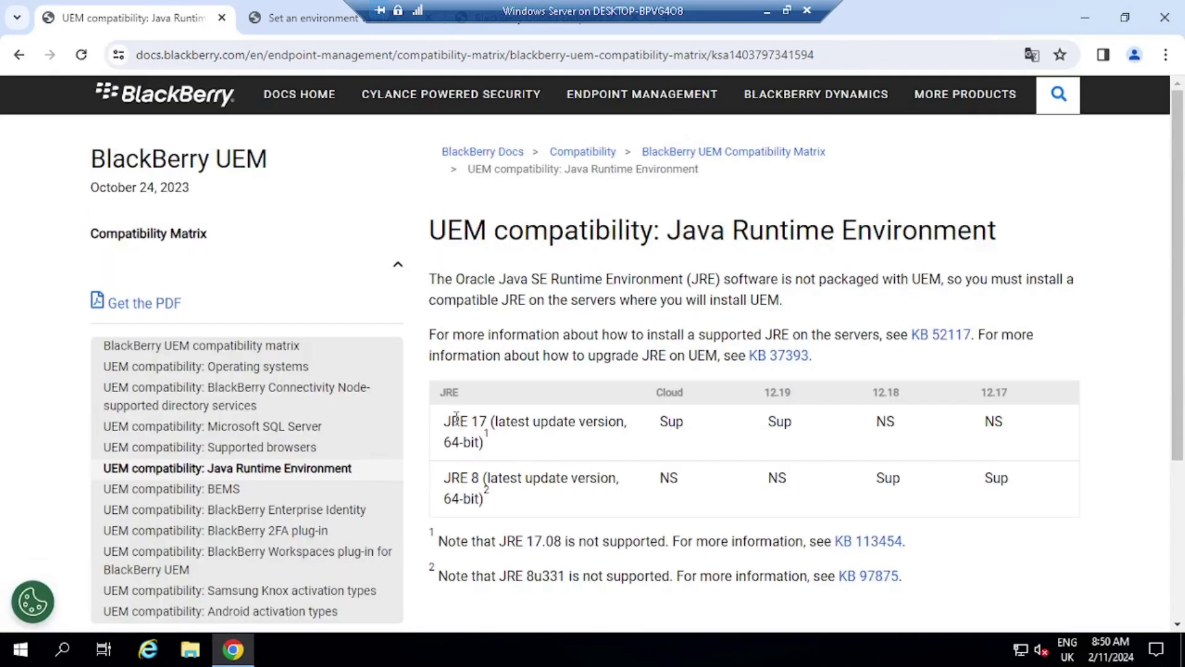
left_click_drag(452, 420, 541, 422)
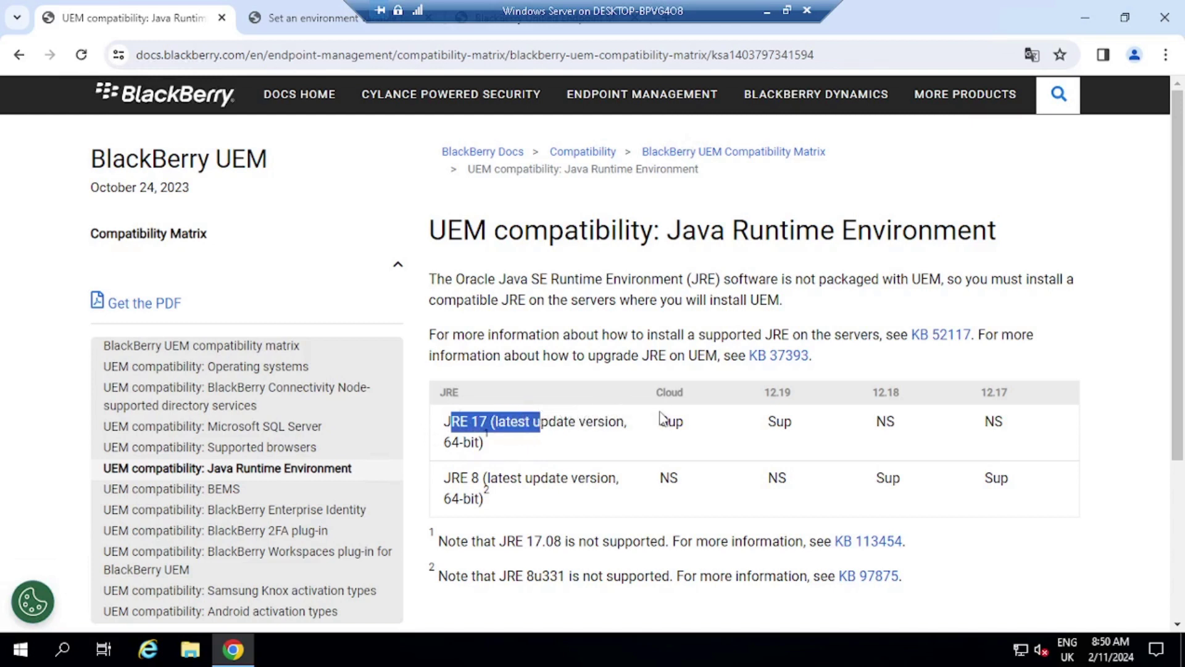
left_click_drag(798, 432, 761, 423)
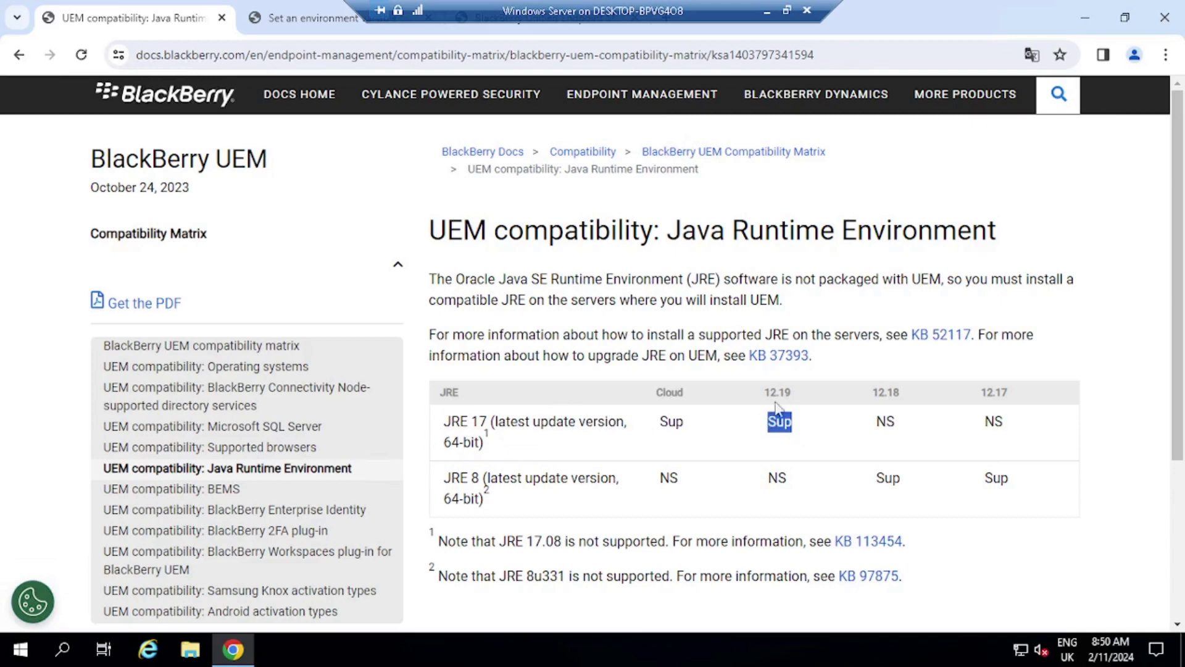
scroll(776, 411, "down", 3)
left_click_drag(524, 368, 554, 368)
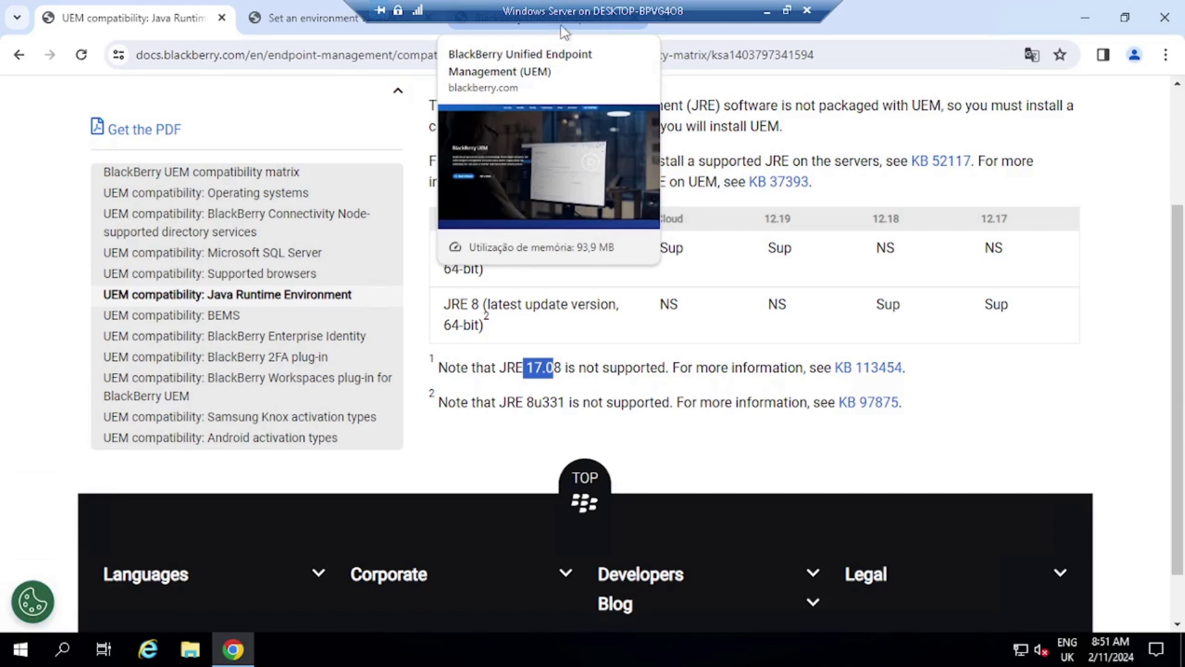
left_click(561, 31)
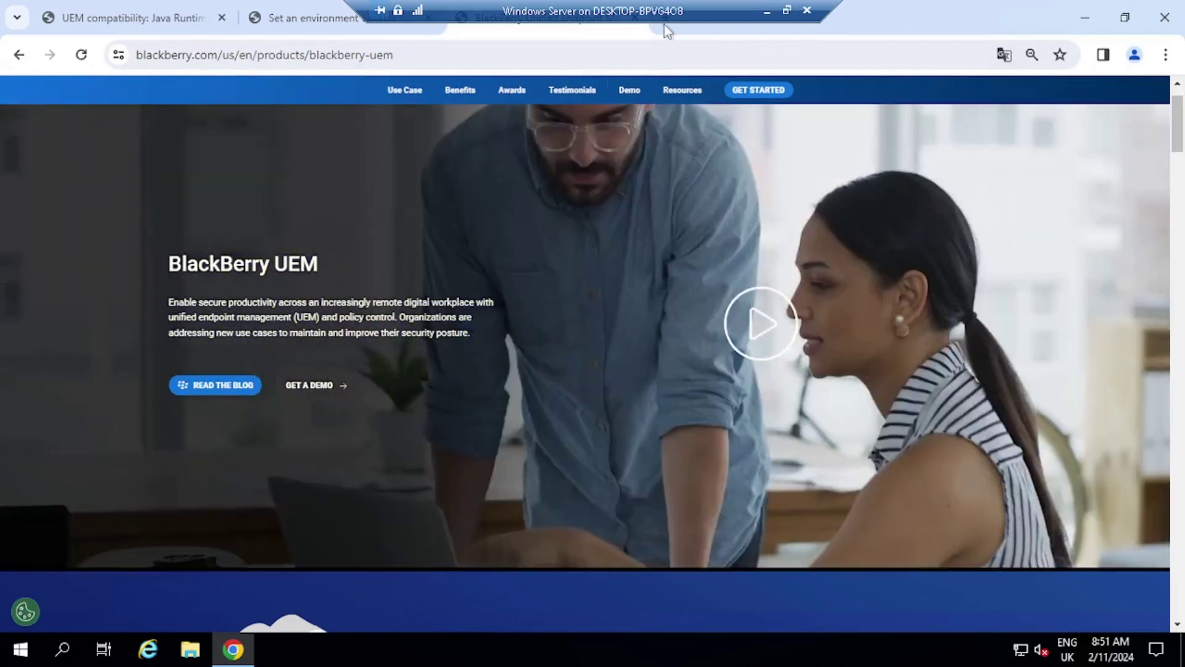
- Open Oracle's JDK download page in a new tab, accepting cookies and staying on the current site
left_click(664, 25)
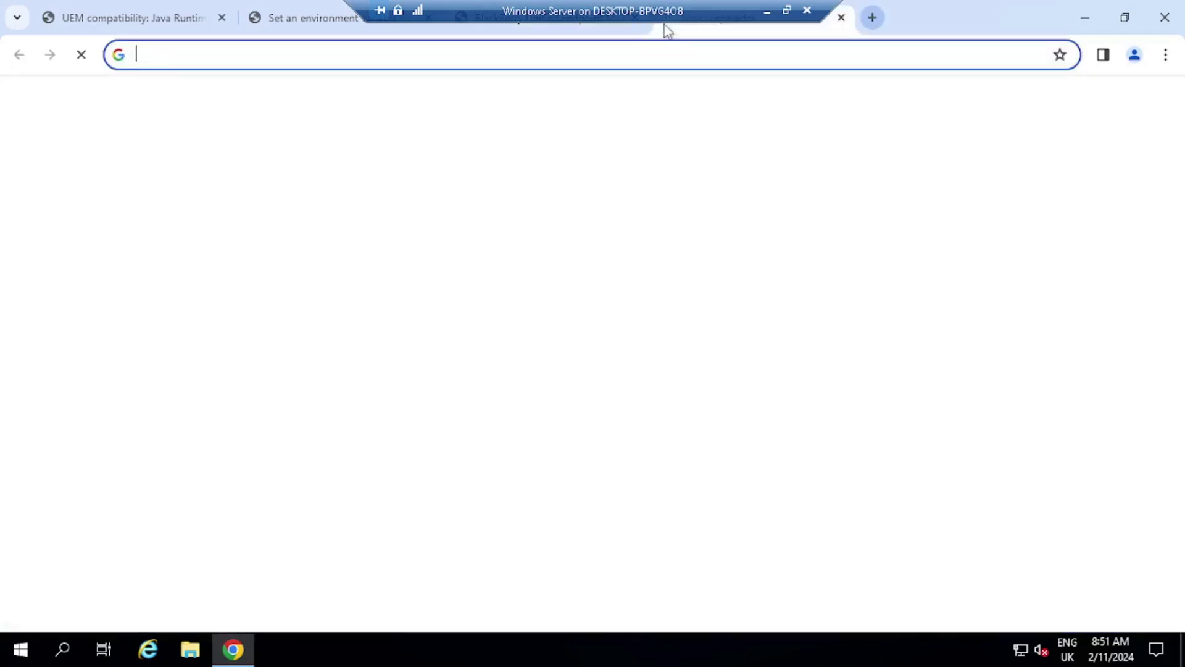
left_click(421, 49)
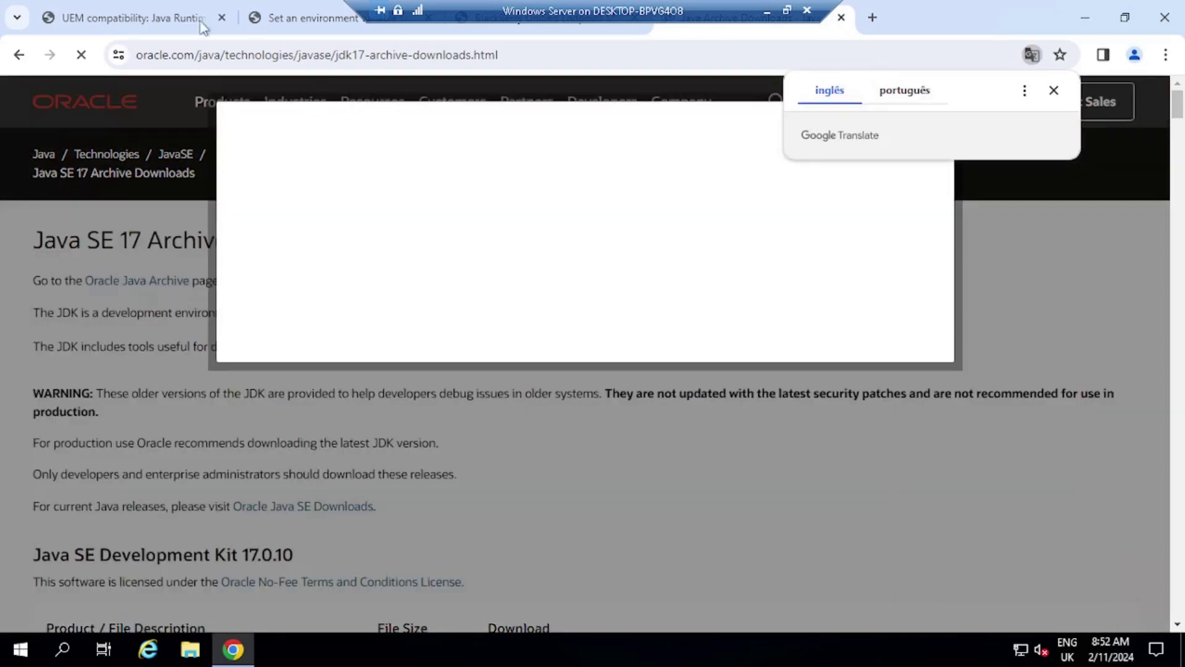
left_click(201, 55)
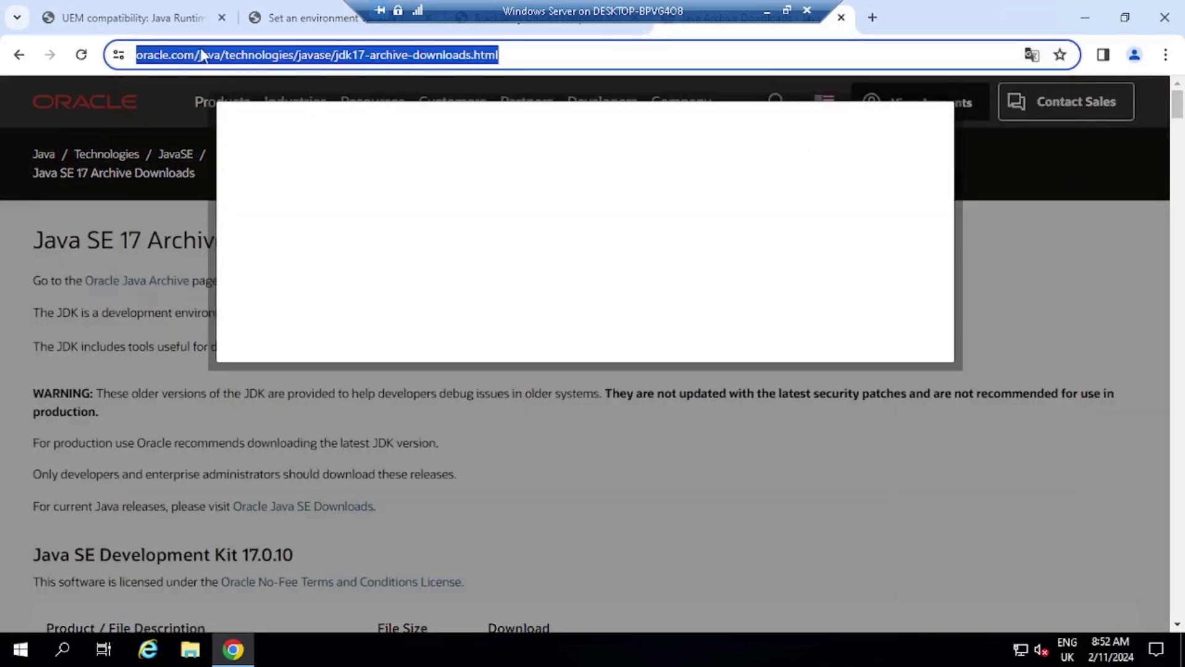
left_click(200, 55)
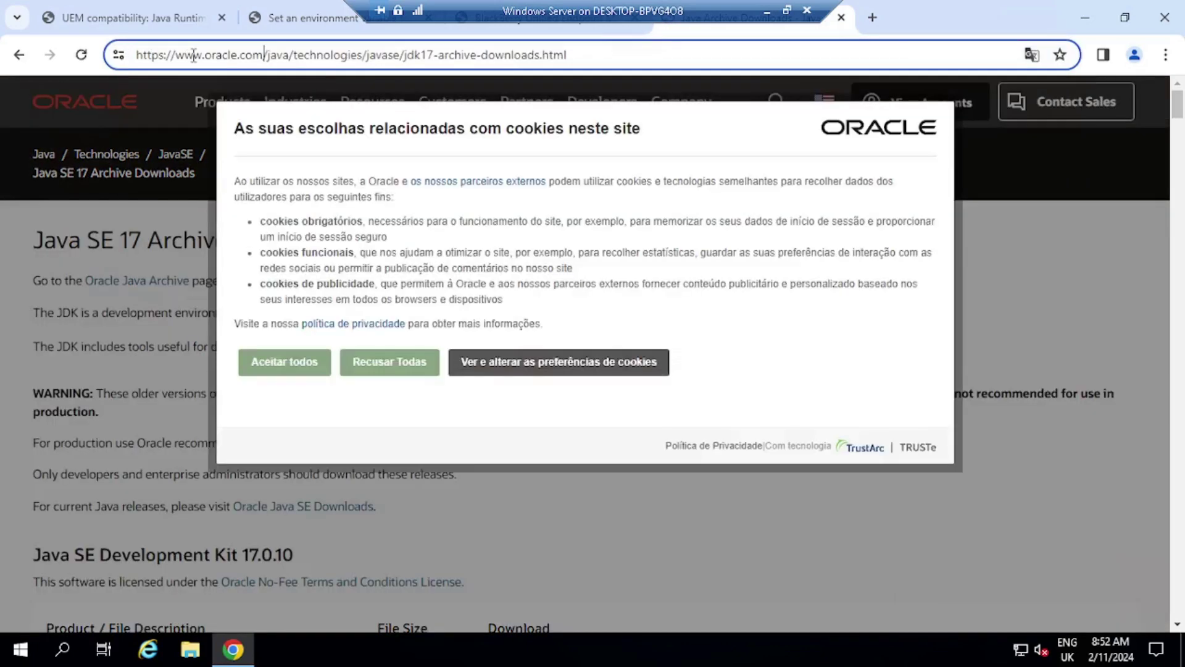
left_click_drag(191, 55, 294, 54)
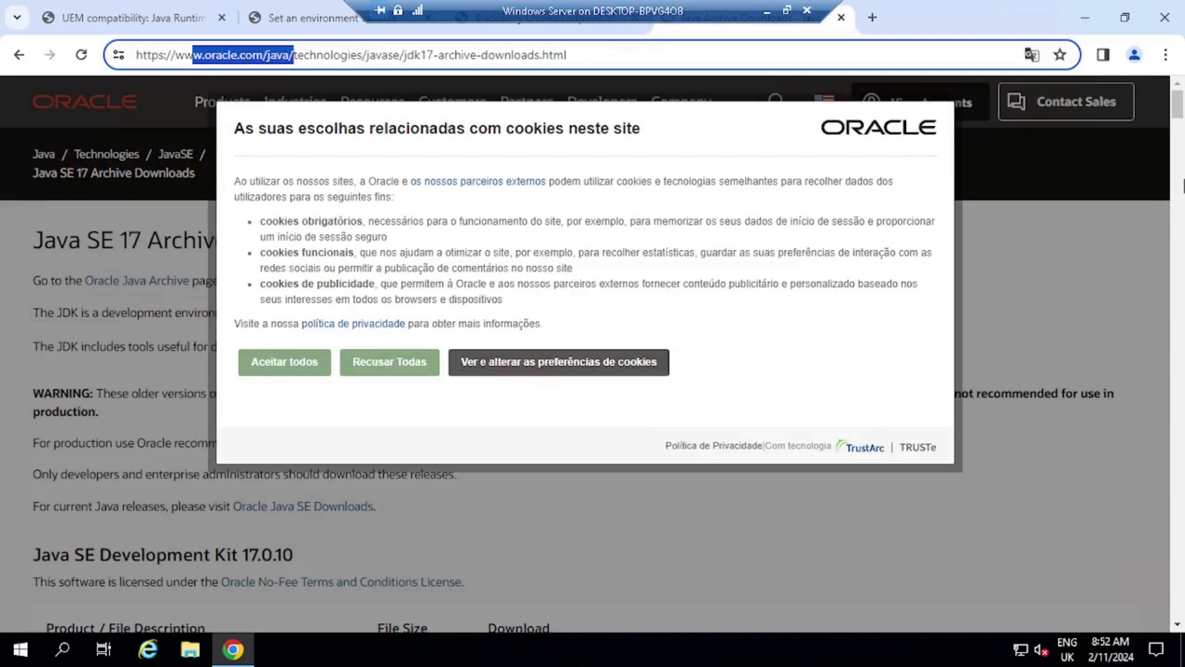
left_click(266, 368)
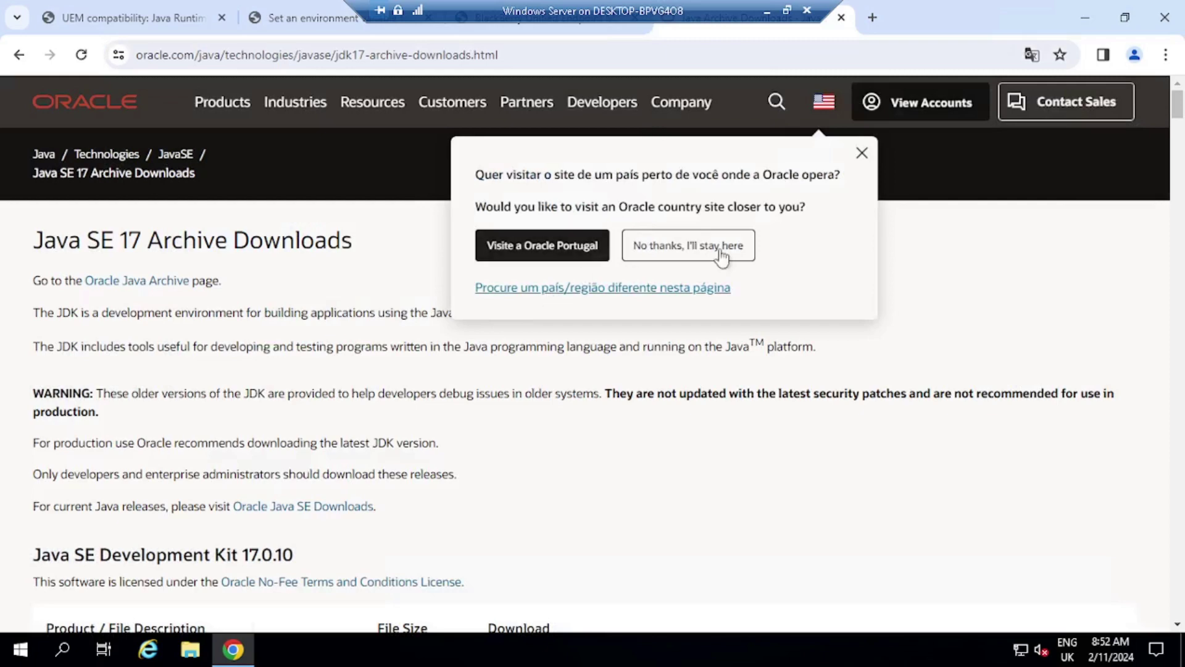
left_click(861, 153)
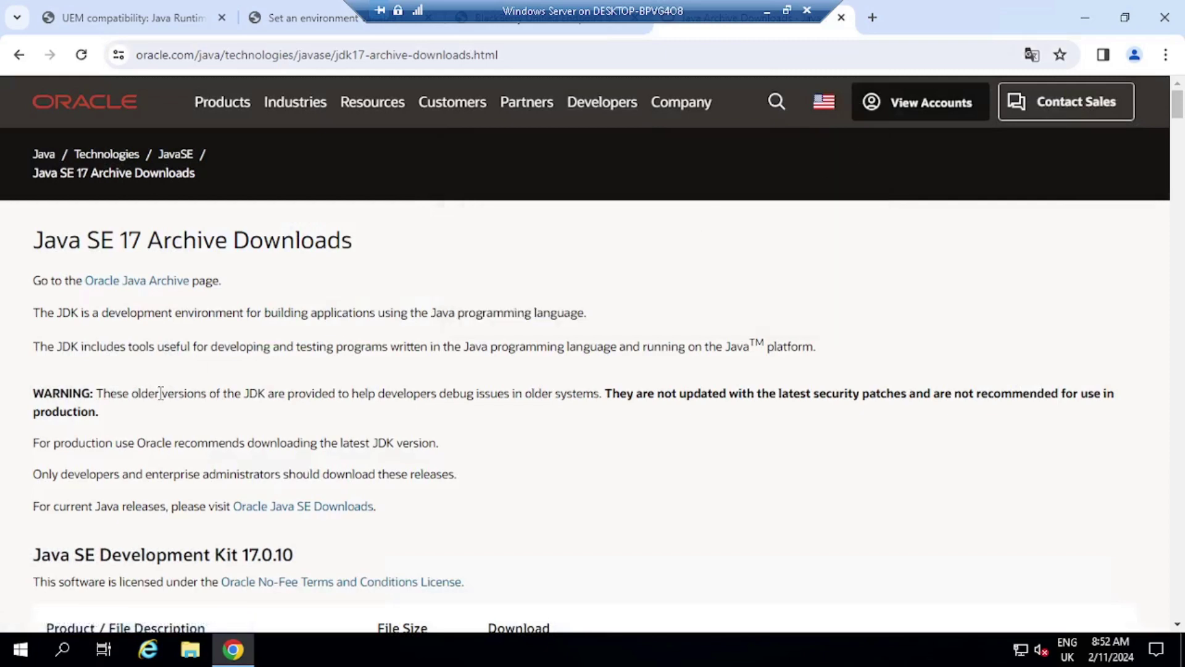
- Download the JDK 17.0.10 Windows x64 installer (.exe) from the archive table
scroll(161, 391, "down", 4)
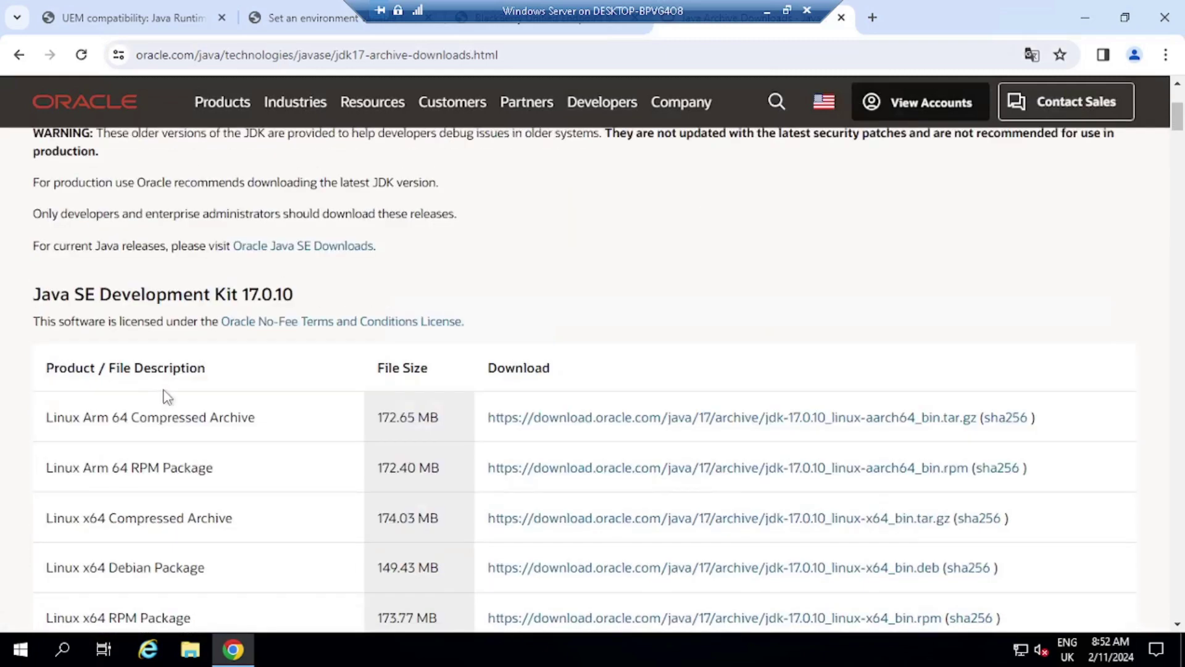
scroll(293, 389, "down", 7)
scroll(294, 393, "up", 11)
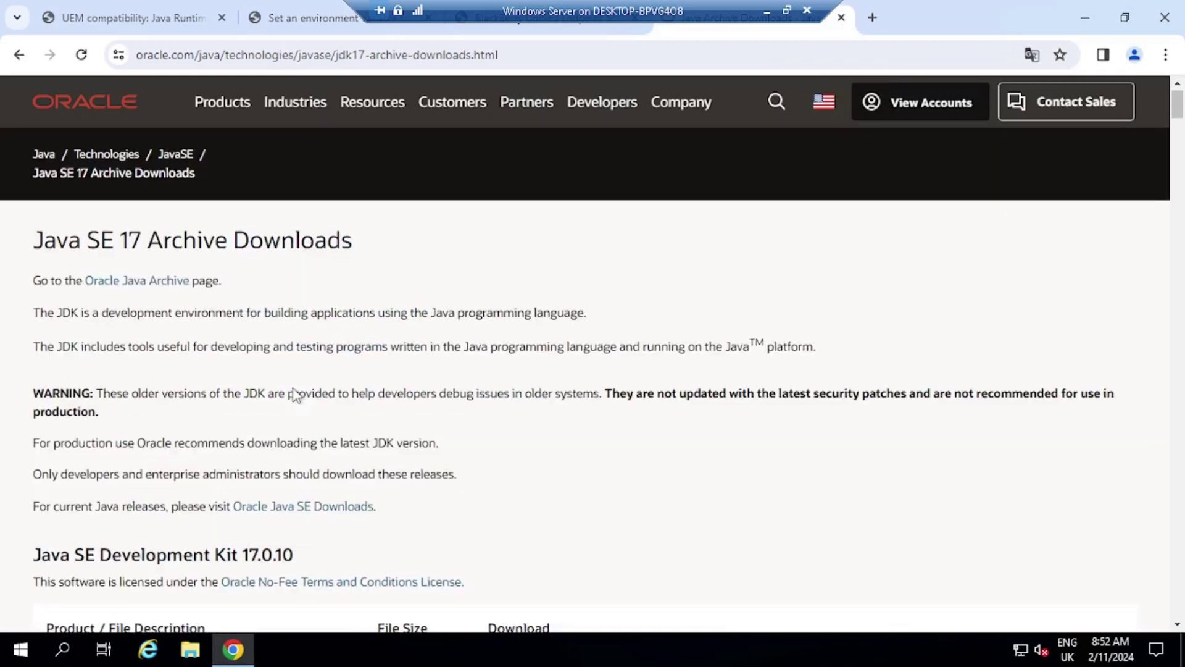
scroll(279, 419, "down", 4)
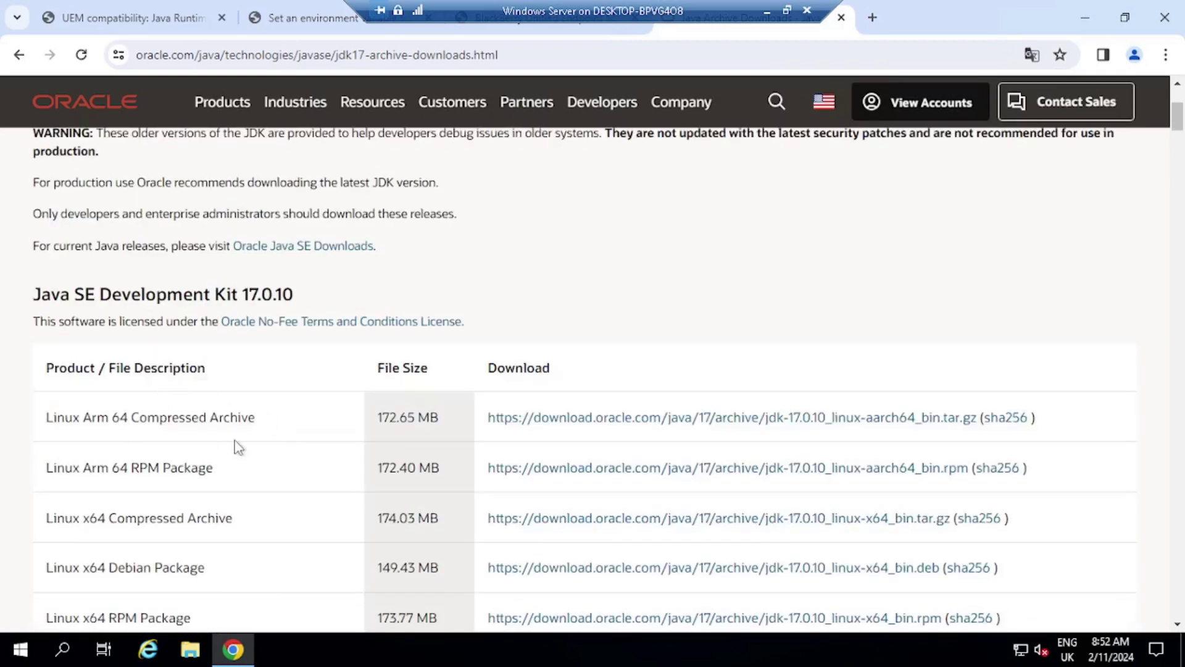
scroll(252, 435, "down", 3)
scroll(253, 431, "down", 3)
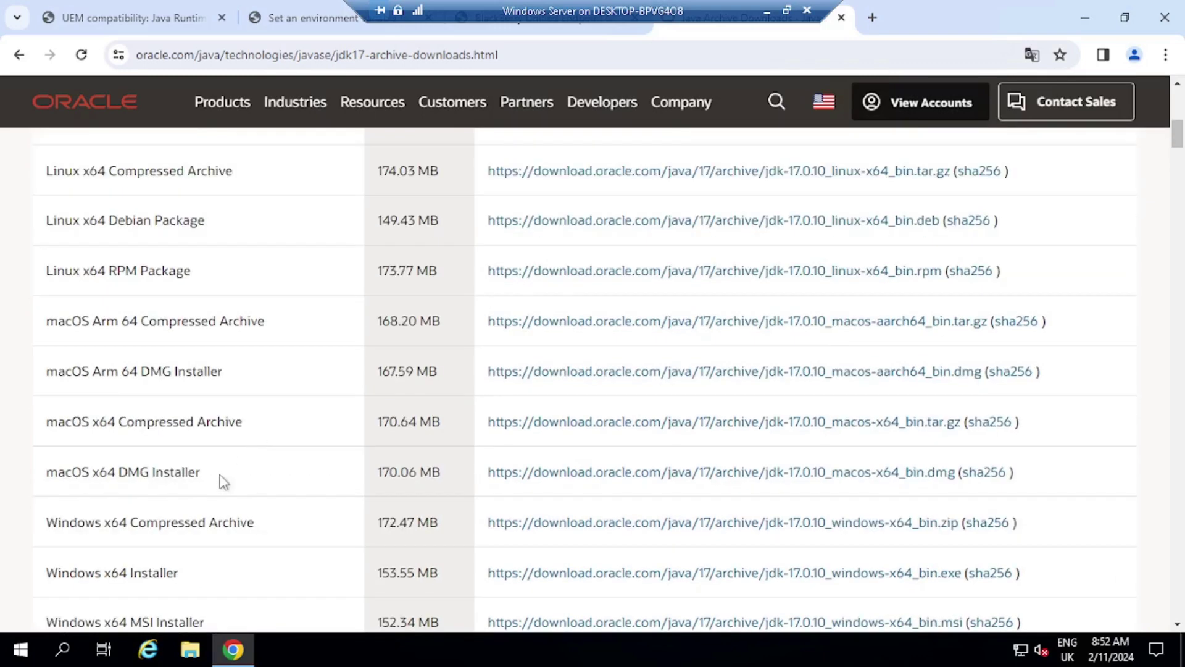
scroll(223, 491, "down", 3)
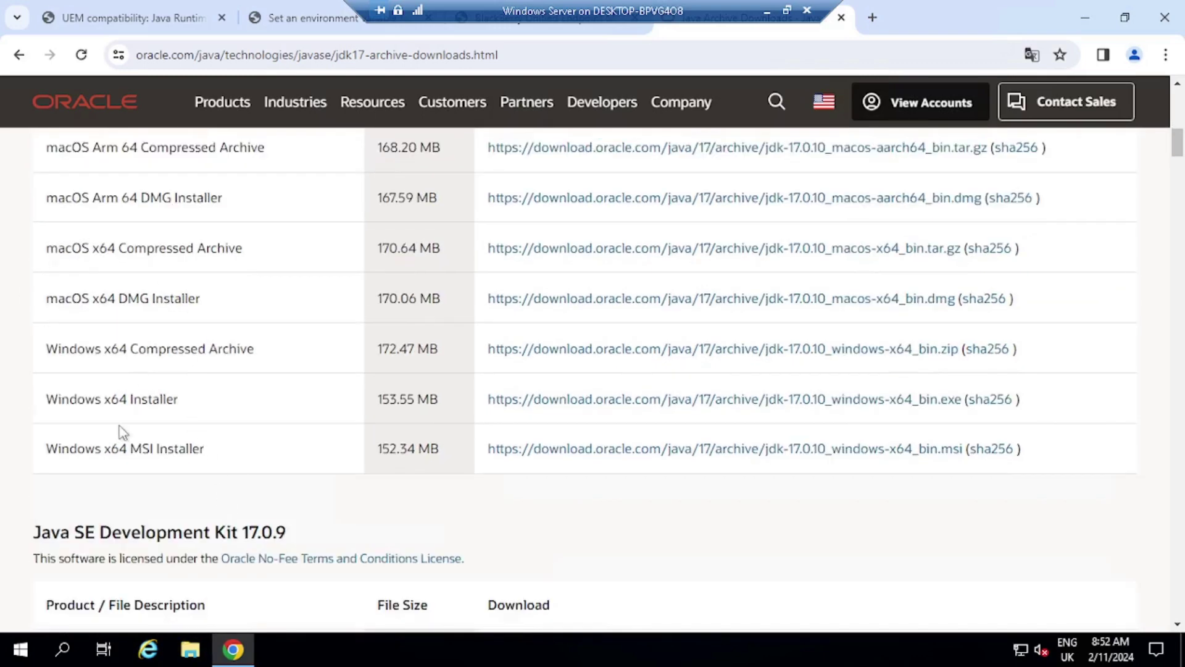
left_click_drag(85, 399, 204, 413)
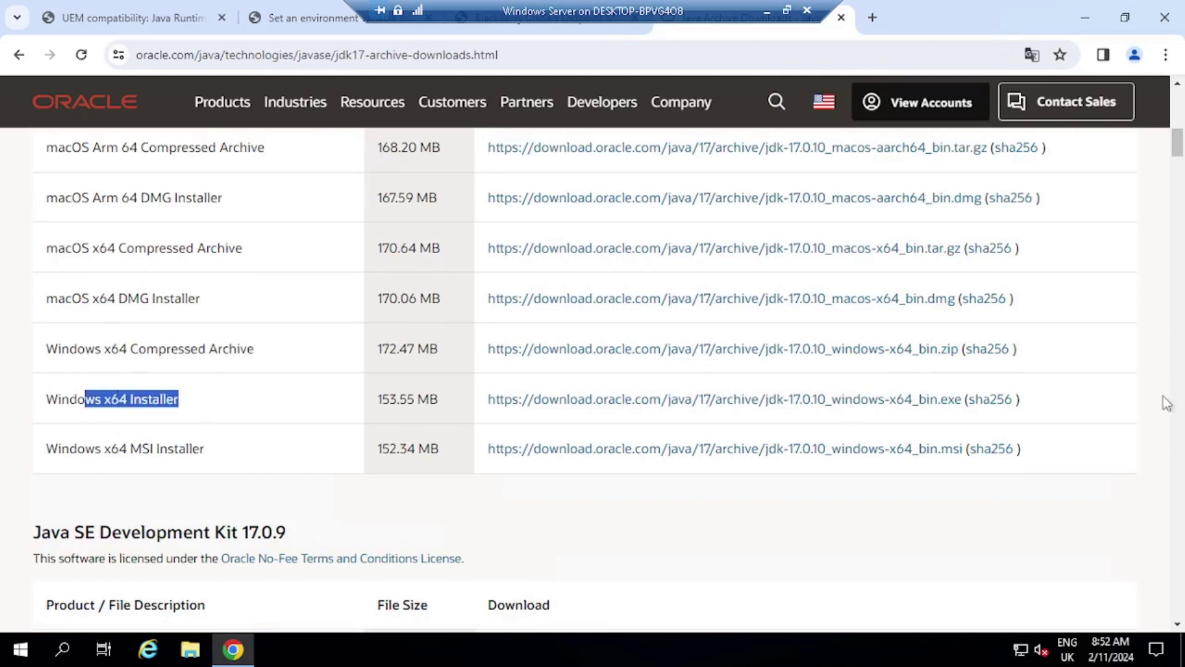
left_click(911, 410)
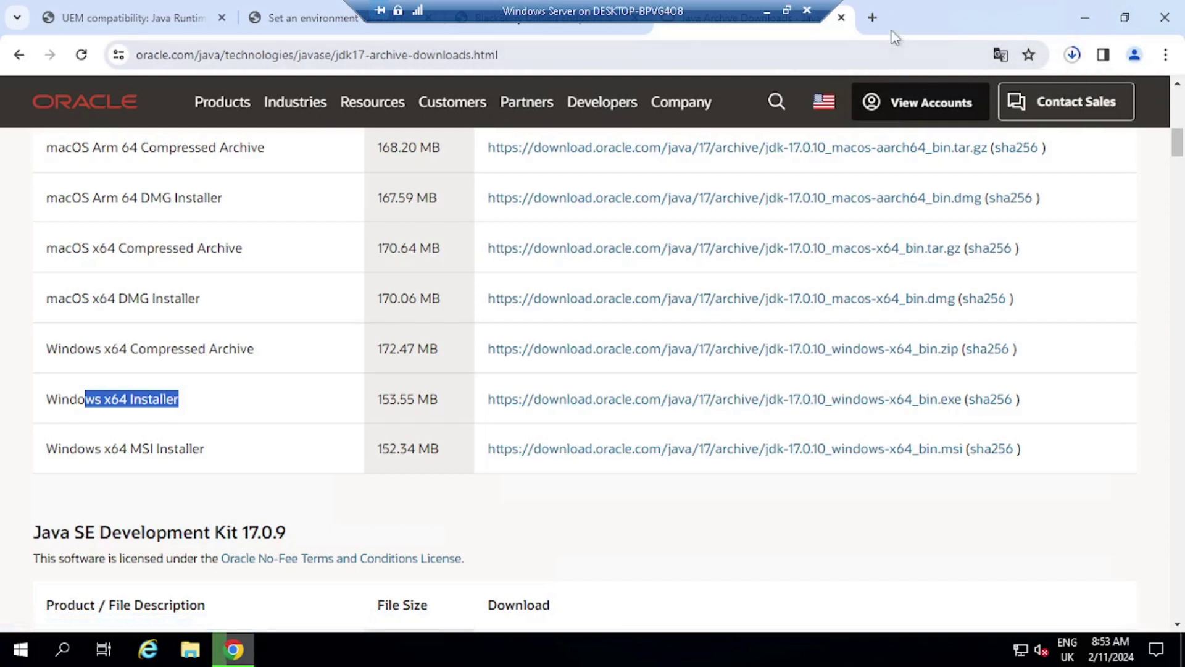
left_click(873, 18)
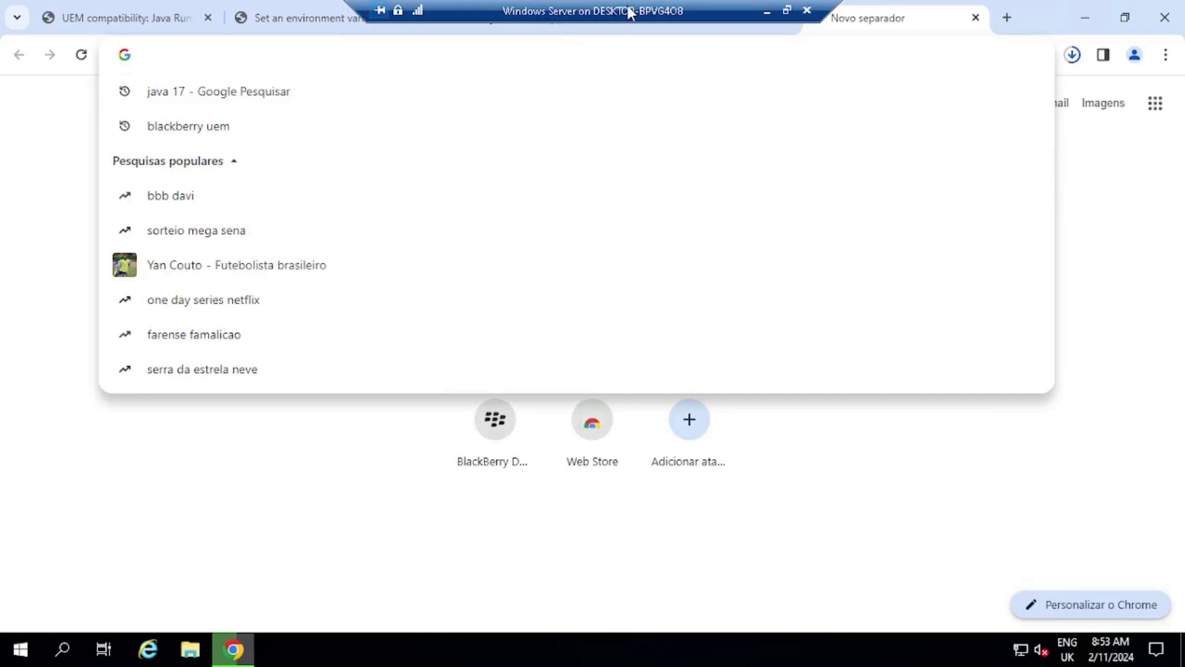
- Search Google for 'blackberry myaccount' and sign in to the BlackBerry Online Account
type("blackberru")
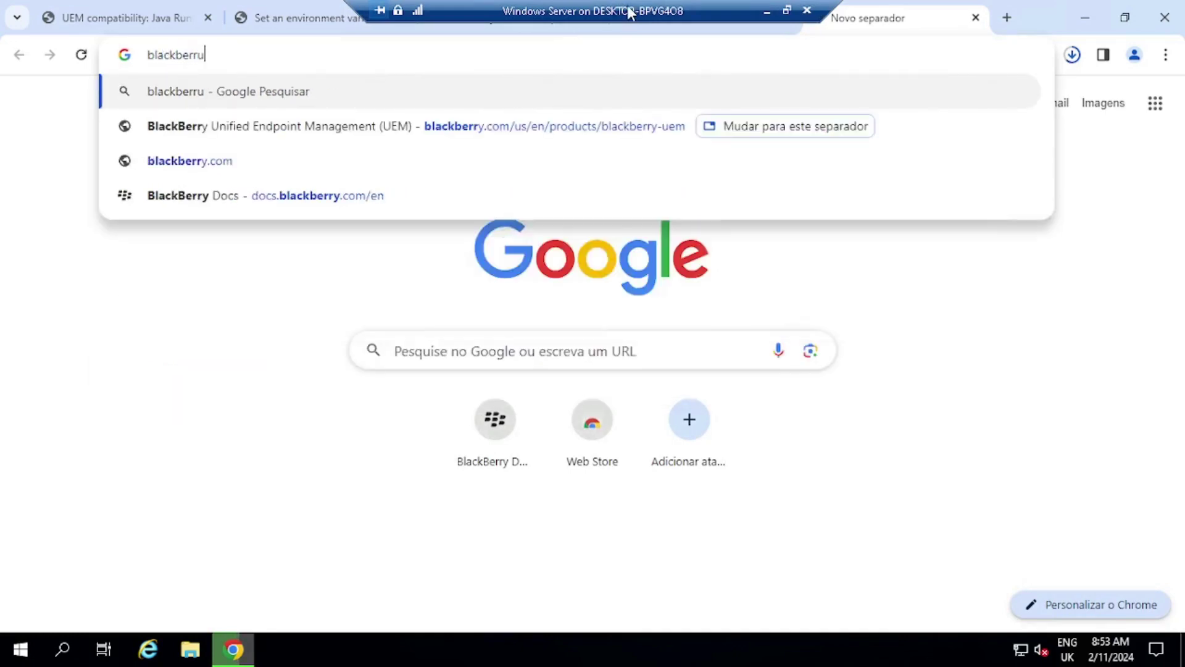
key("BackSpace")
type("y my")
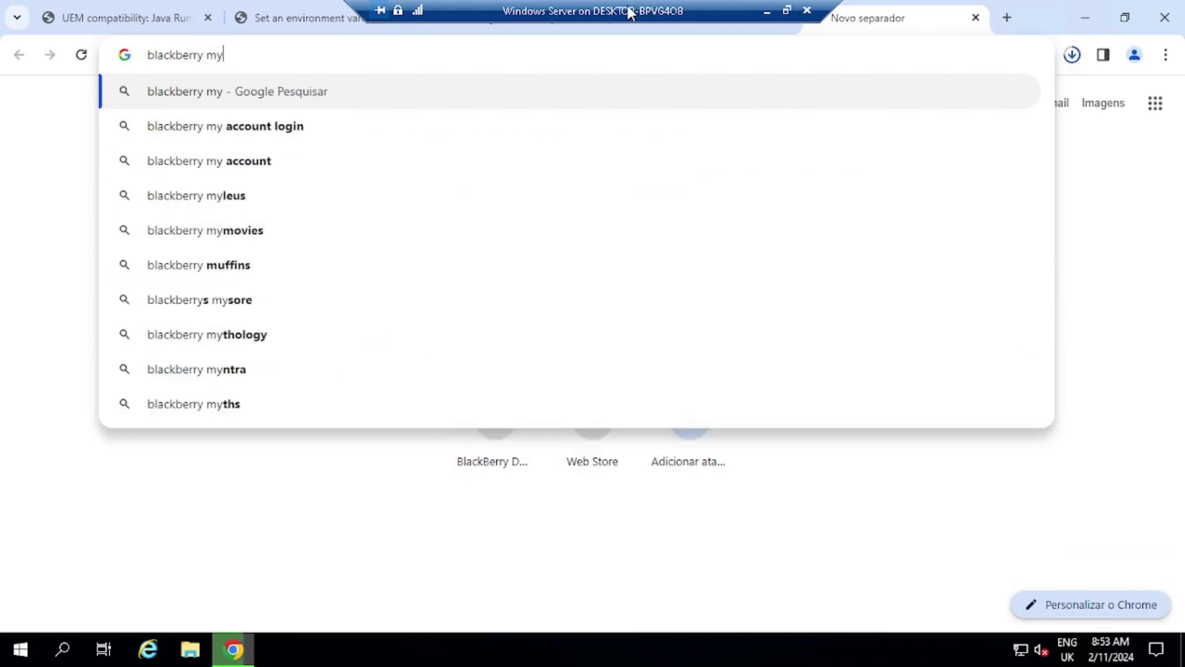
type("account")
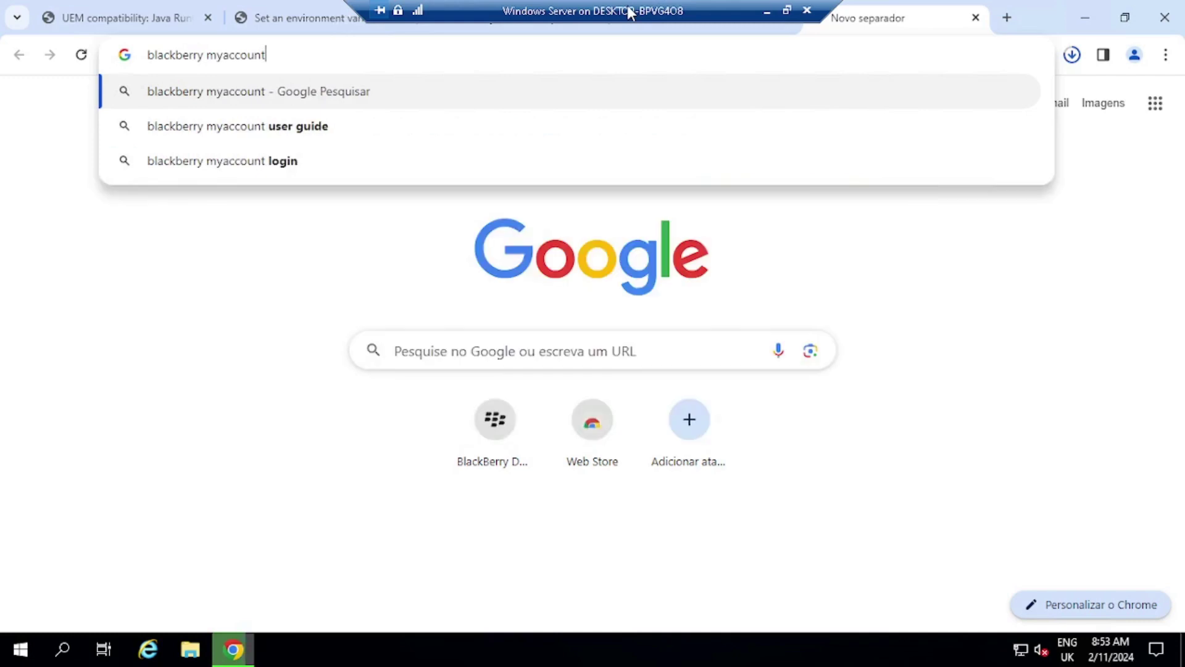
key("Return")
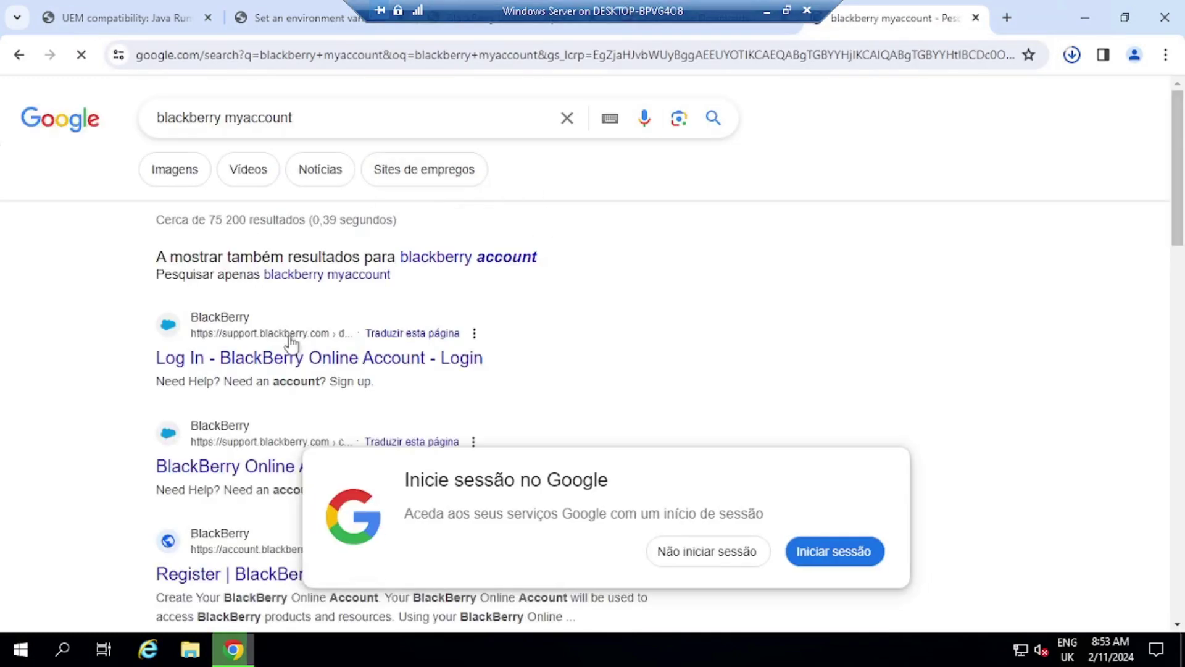
scroll(296, 351, "down", 3)
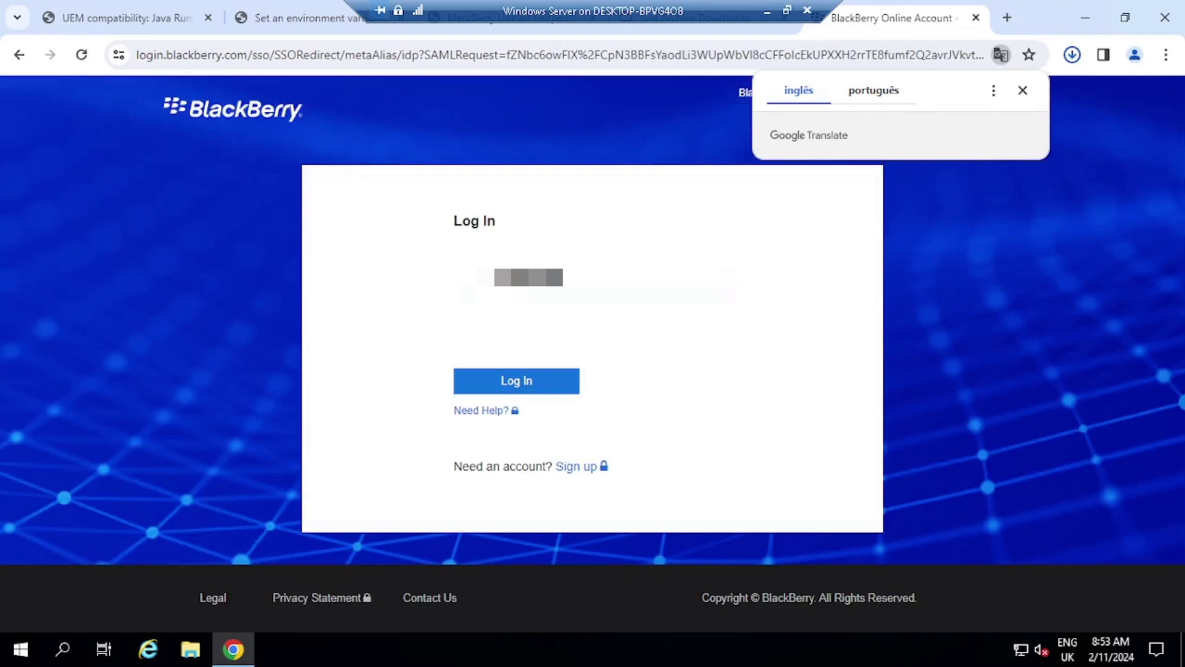
type("ads")
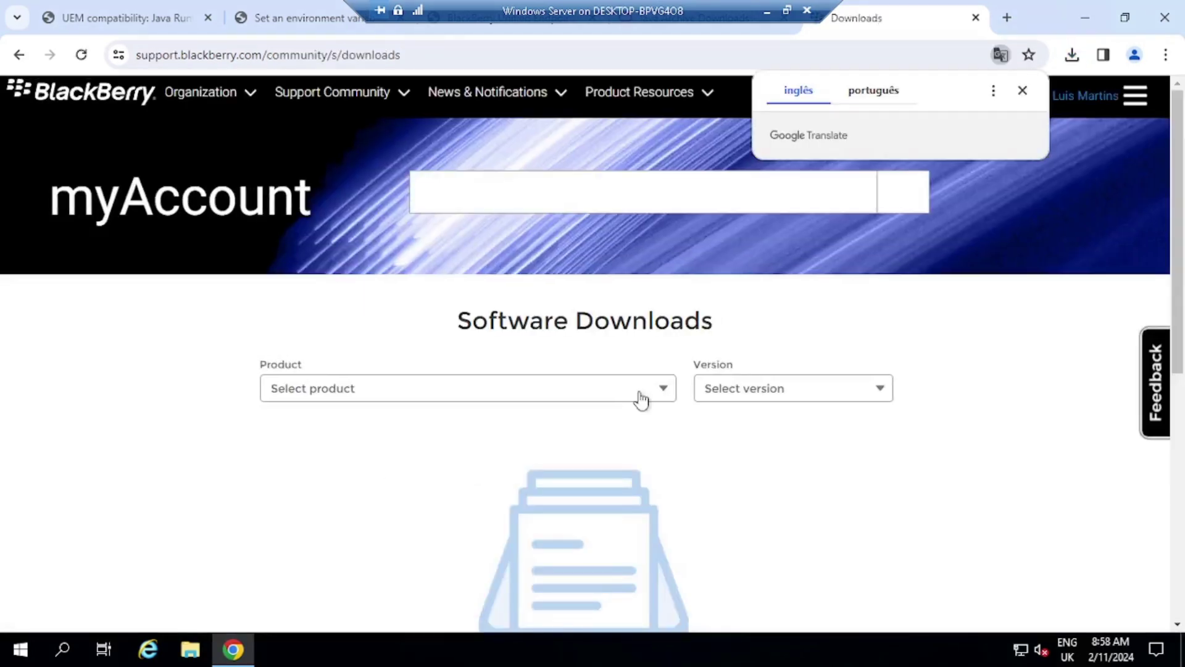
- Select BlackBerry UEM Server as the product and download UEM v12.19 QF1 (1.66GB)
left_click(640, 398)
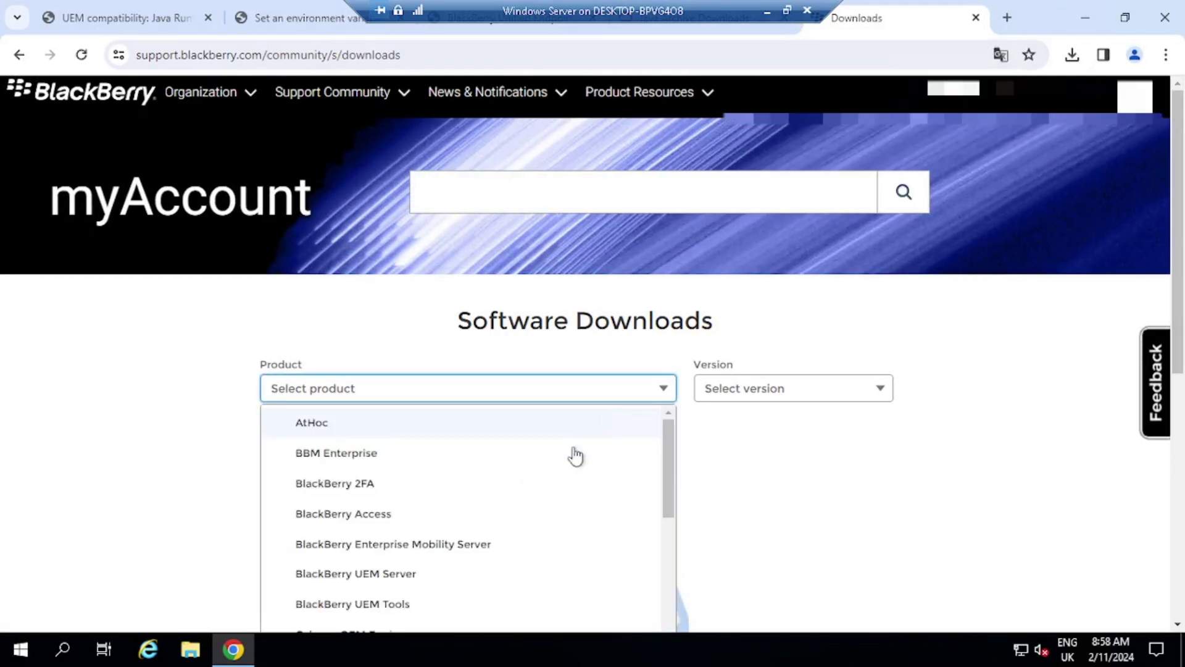
scroll(572, 460, "down", 3)
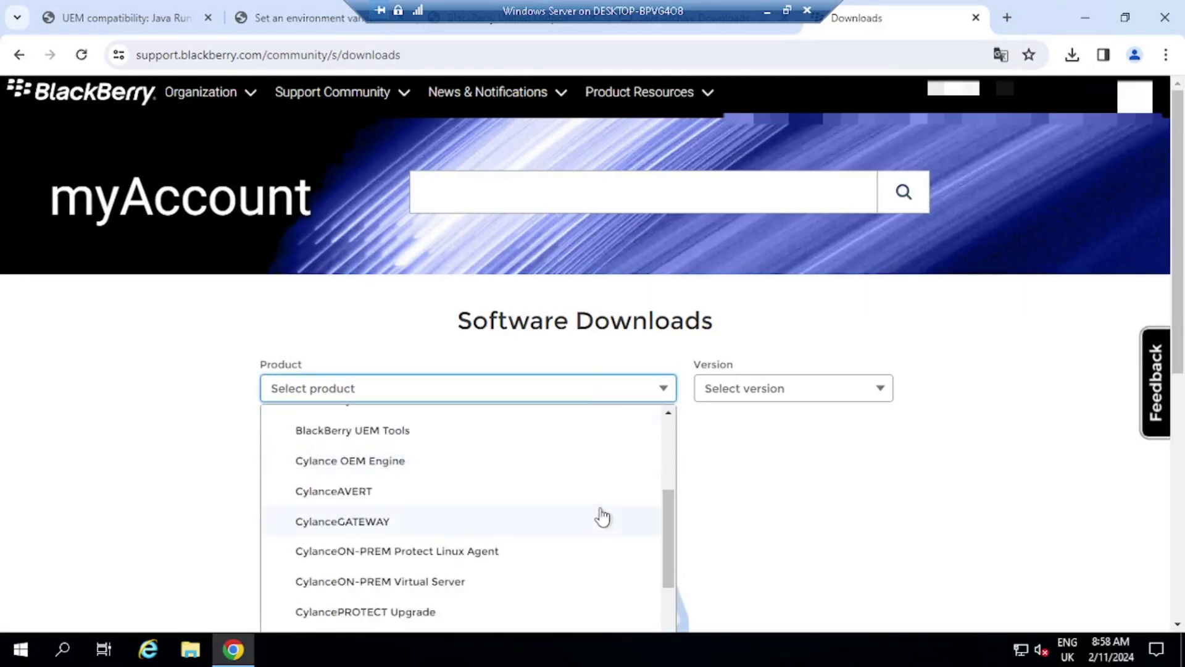
scroll(602, 515, "down", 2)
scroll(414, 561, "up", 5)
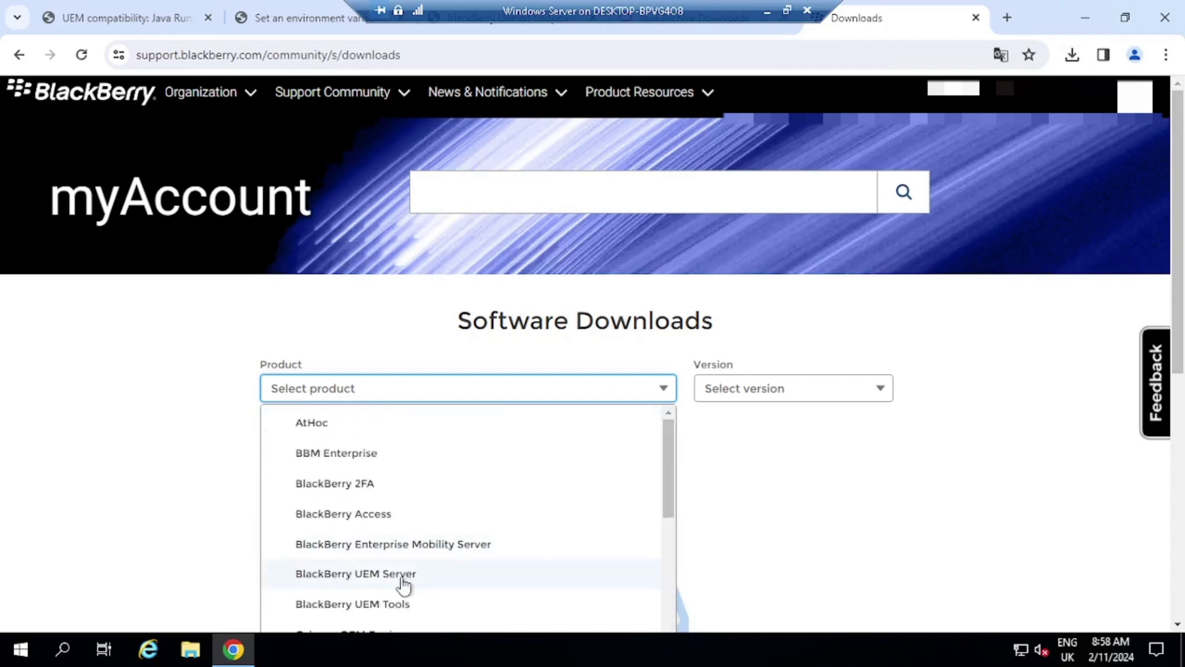
left_click(395, 574)
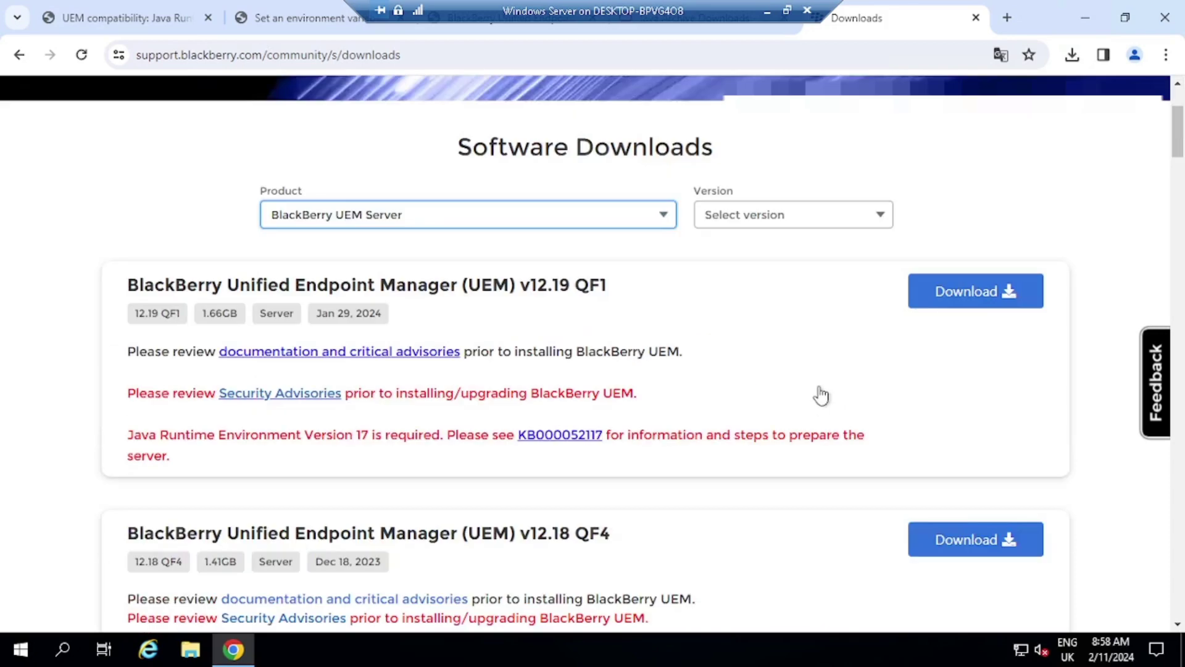
scroll(822, 394, "down", 3)
left_click_drag(172, 278, 621, 284)
left_click(535, 284)
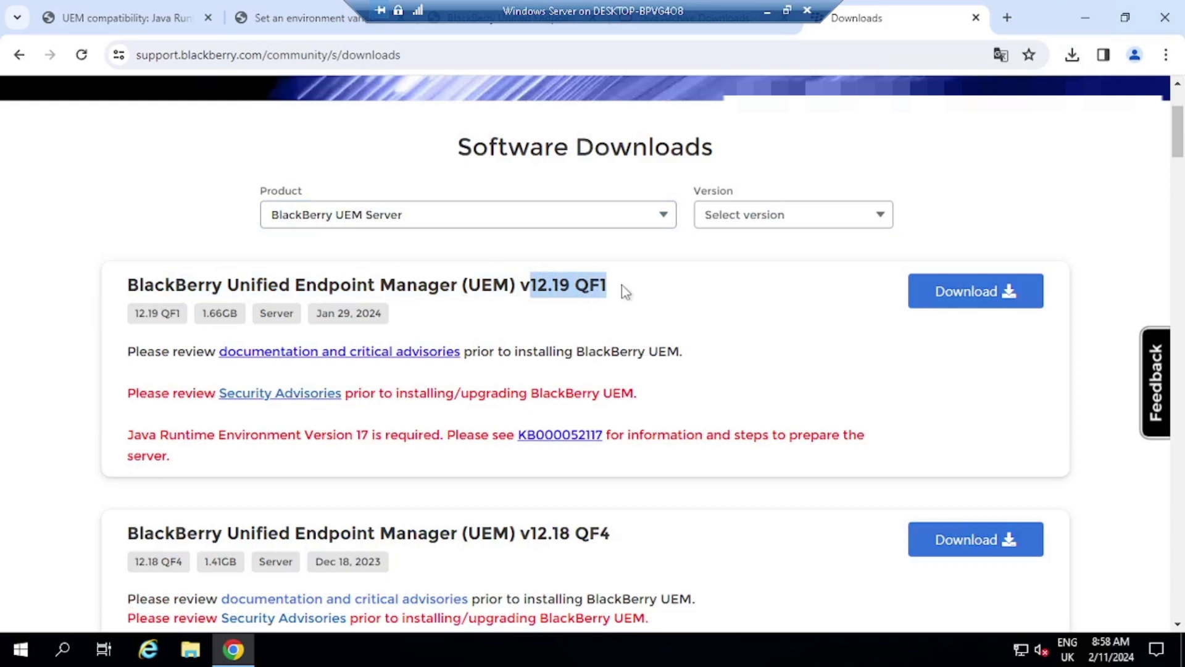
left_click(993, 291)
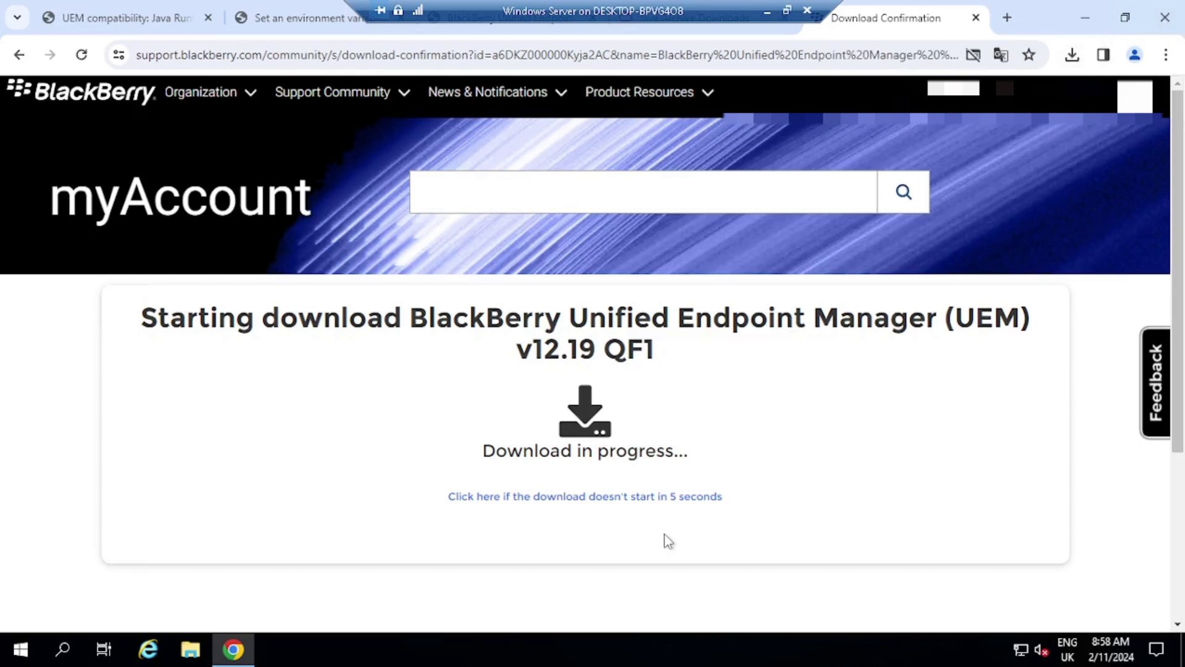
- Locate the downloaded JDK 17.0.10 installer in its folder via Chrome's downloads list
left_click(751, 31)
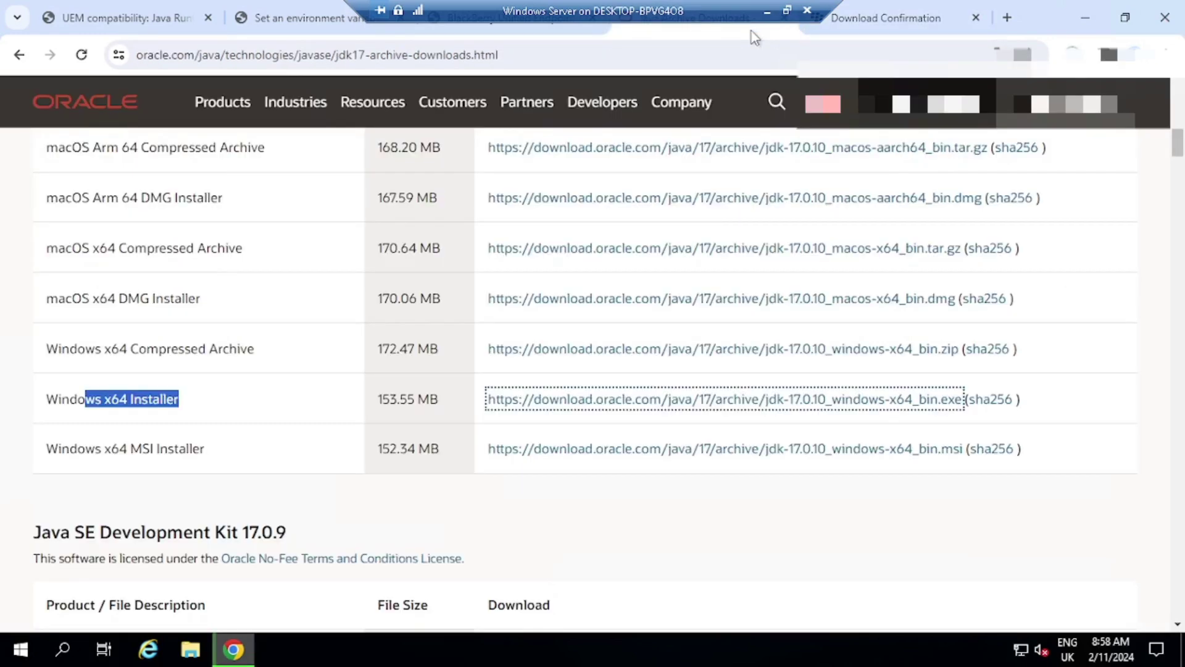
left_click(857, 28)
left_click(1073, 56)
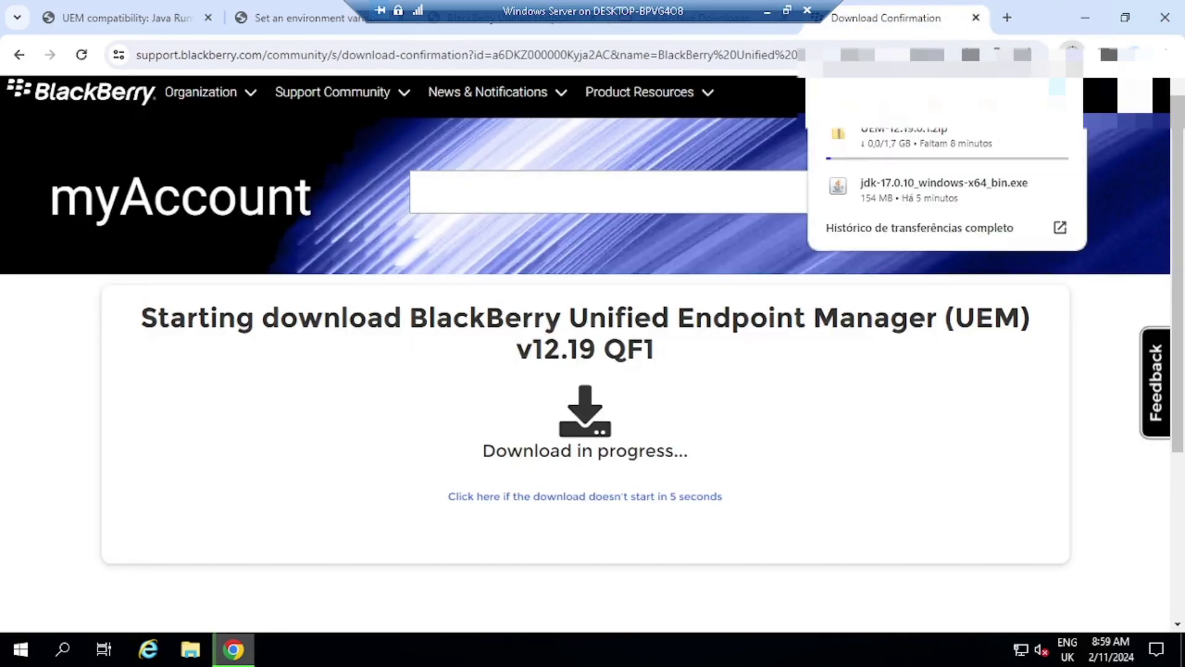
mouse_move(908, 198)
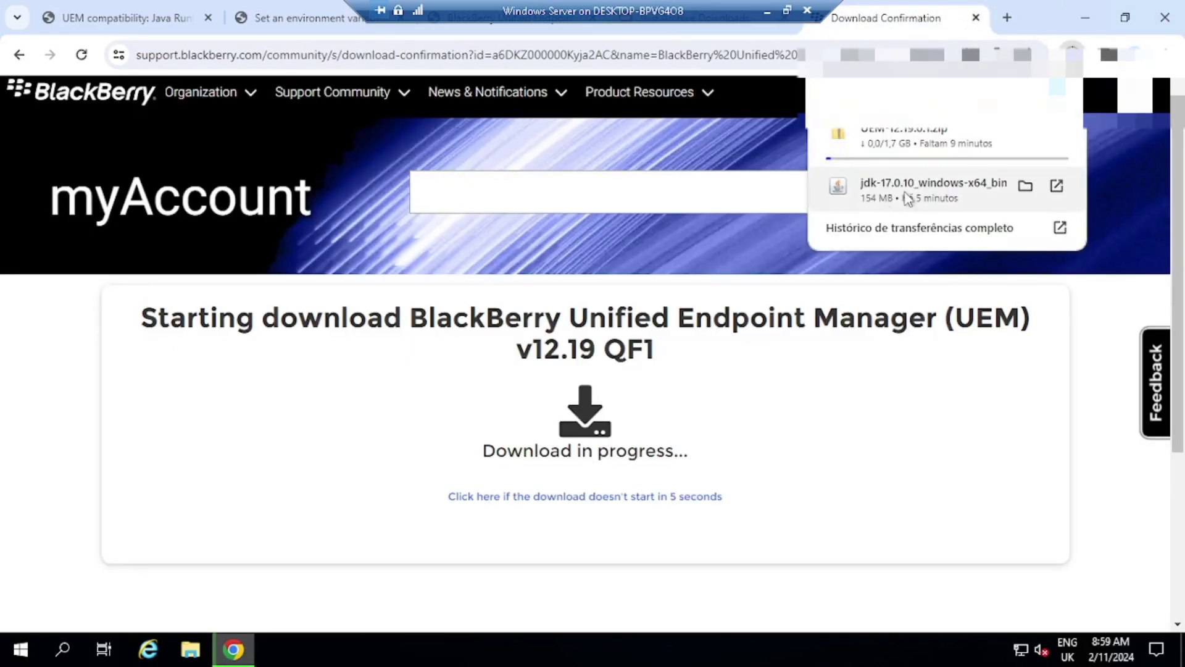
left_click(1026, 186)
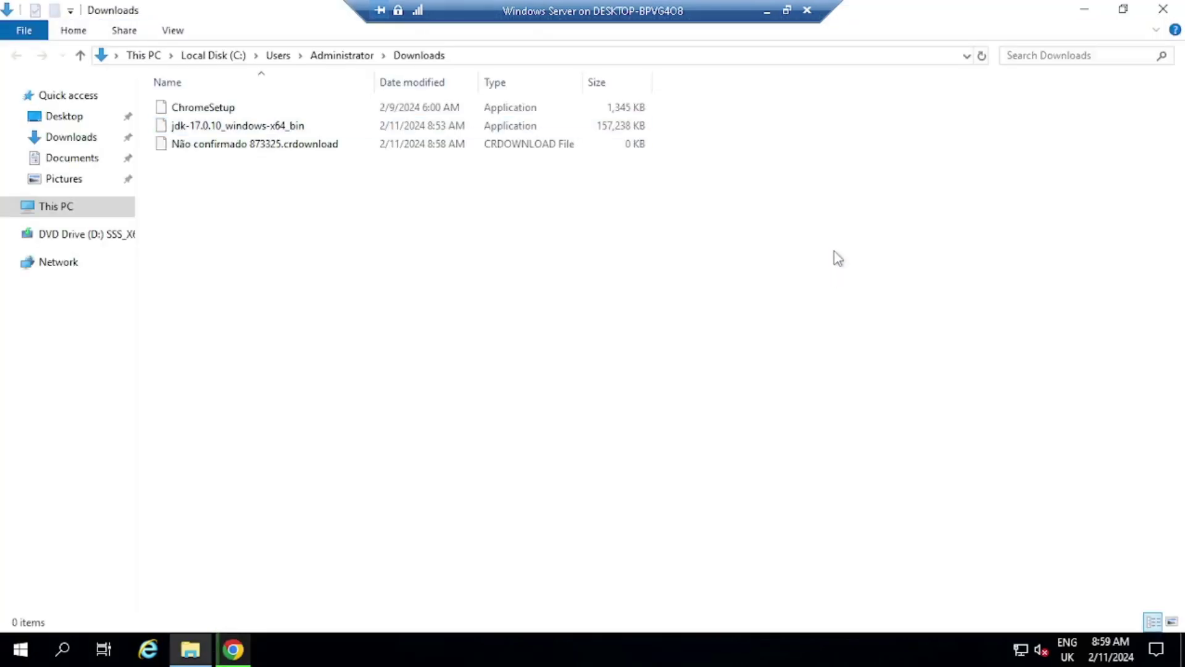
- Install JDK 17.0.10 (64-bit) with the default folder and close the finished installer
double_click(258, 127)
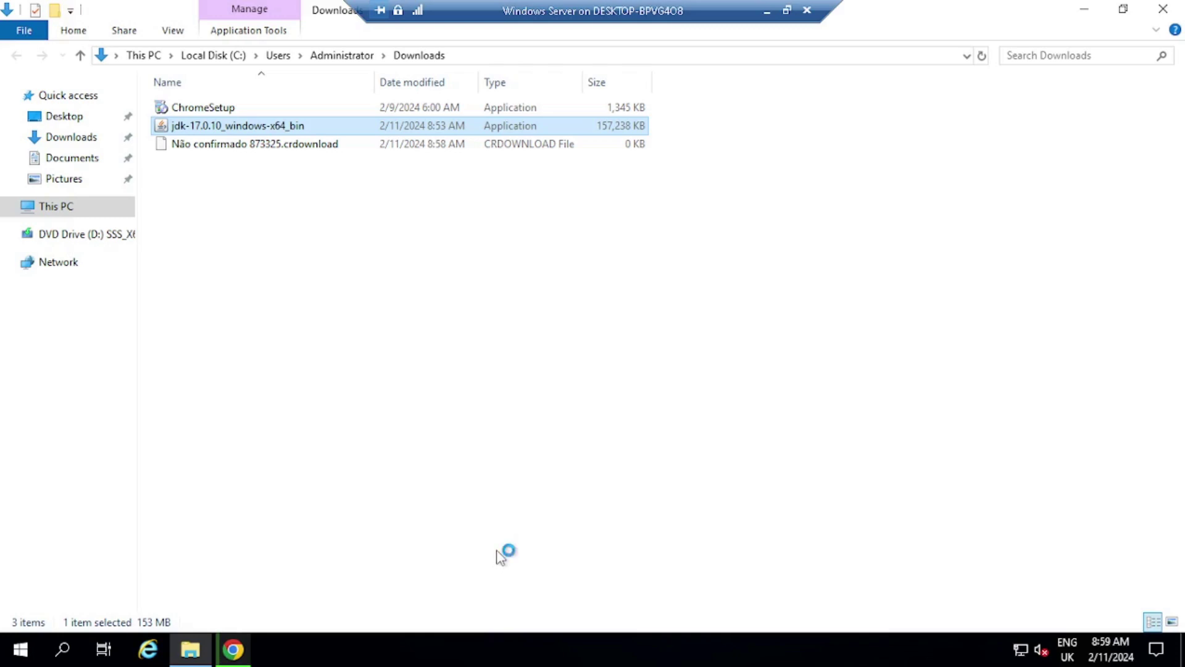
left_click(677, 463)
left_click(684, 467)
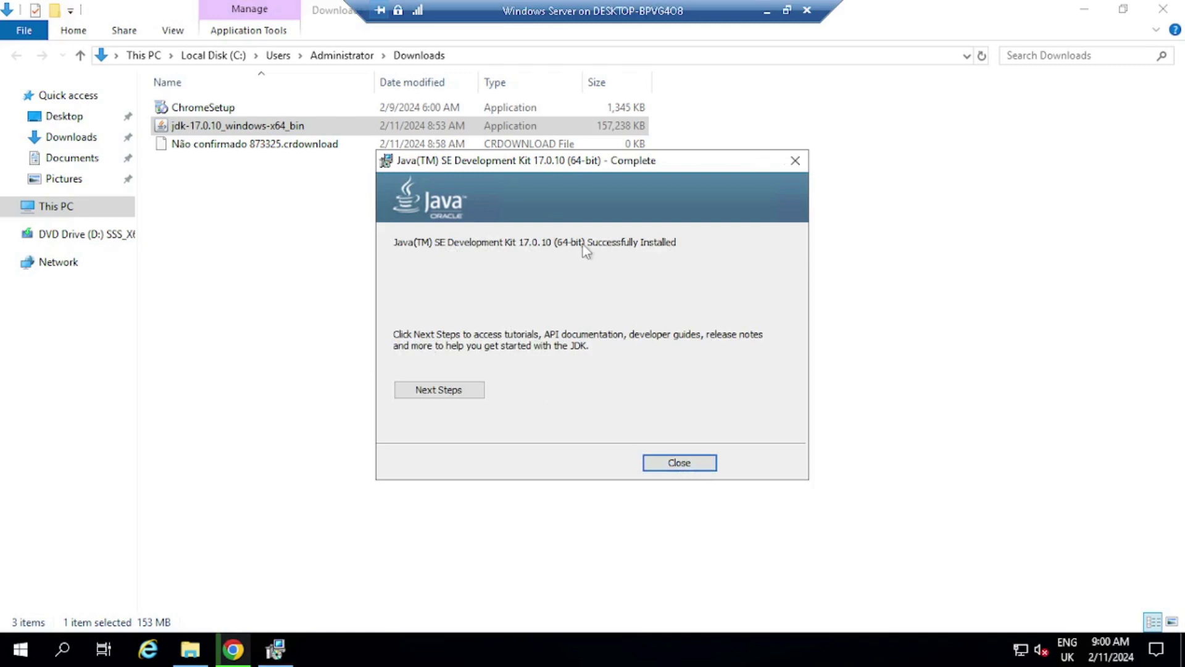
left_click(697, 466)
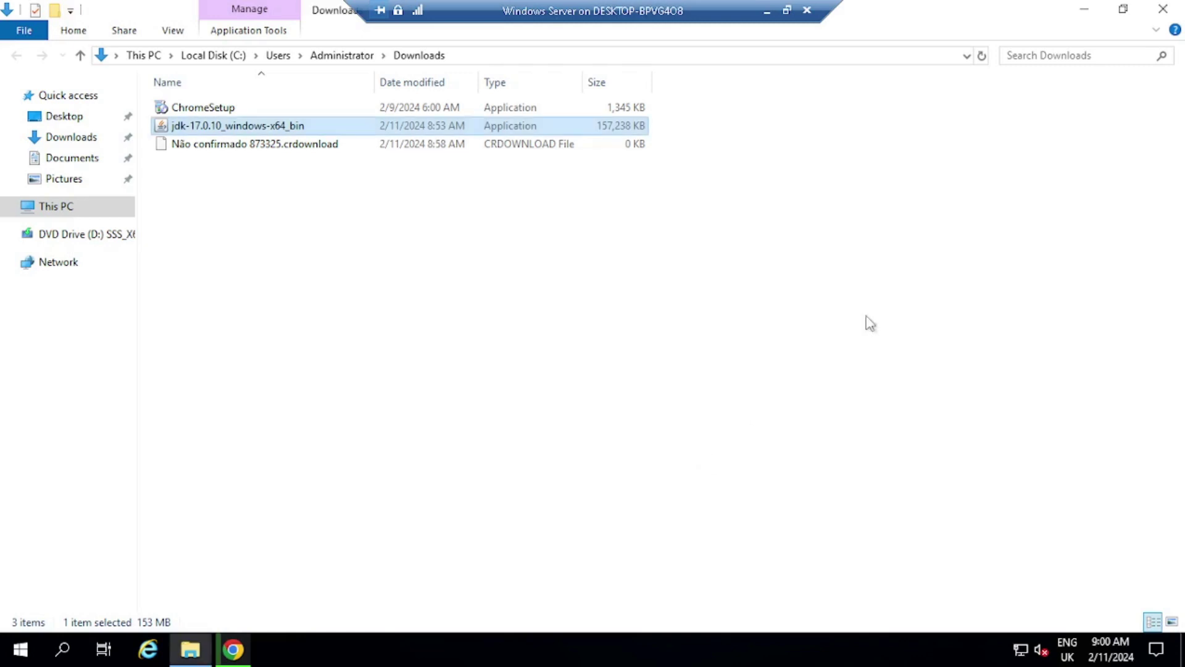
left_click(1164, 10)
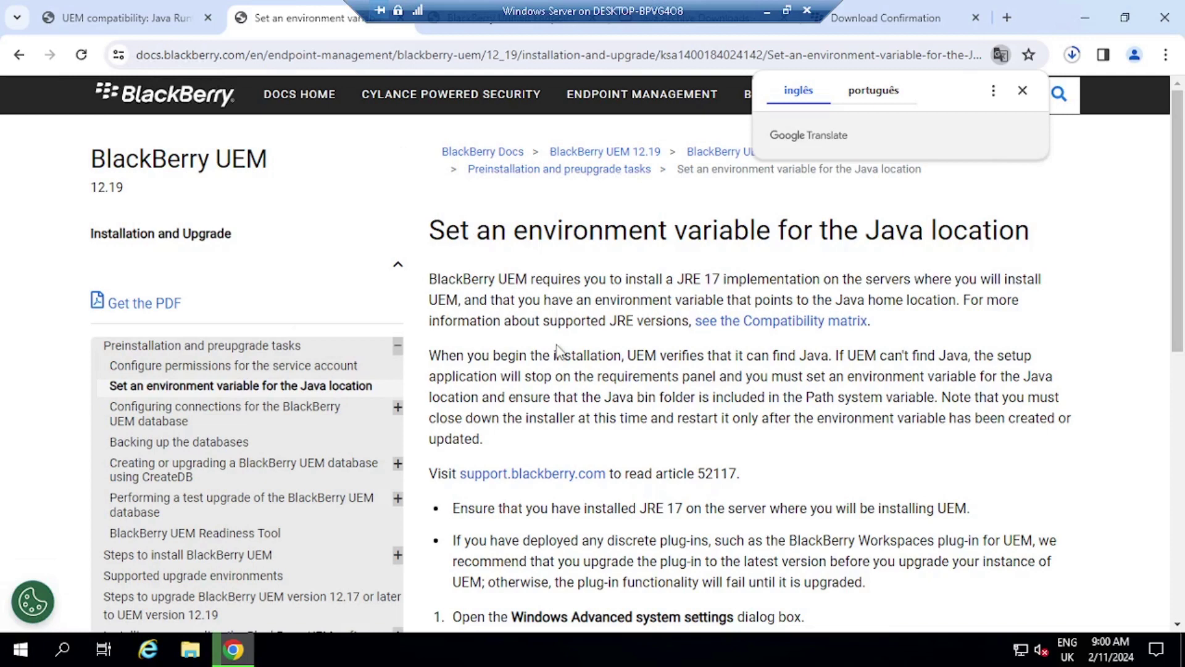
- Scroll to the Java location article's numbered steps and highlight step 1 about Advanced system settings
scroll(557, 350, "down", 7)
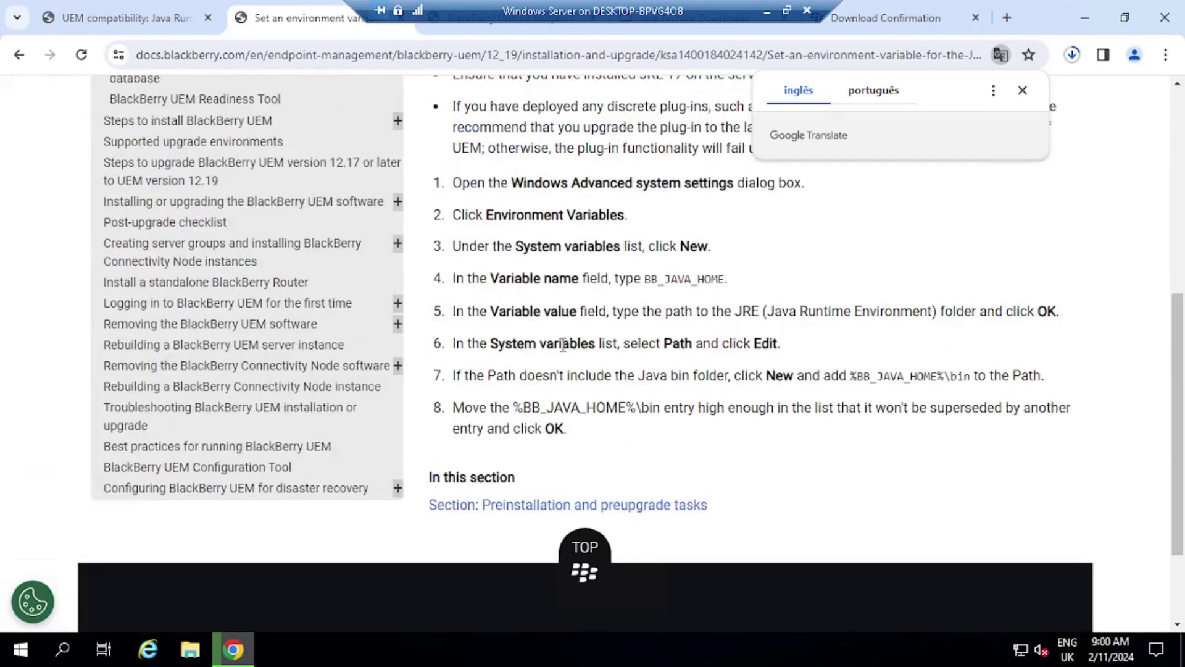
left_click_drag(471, 183, 758, 185)
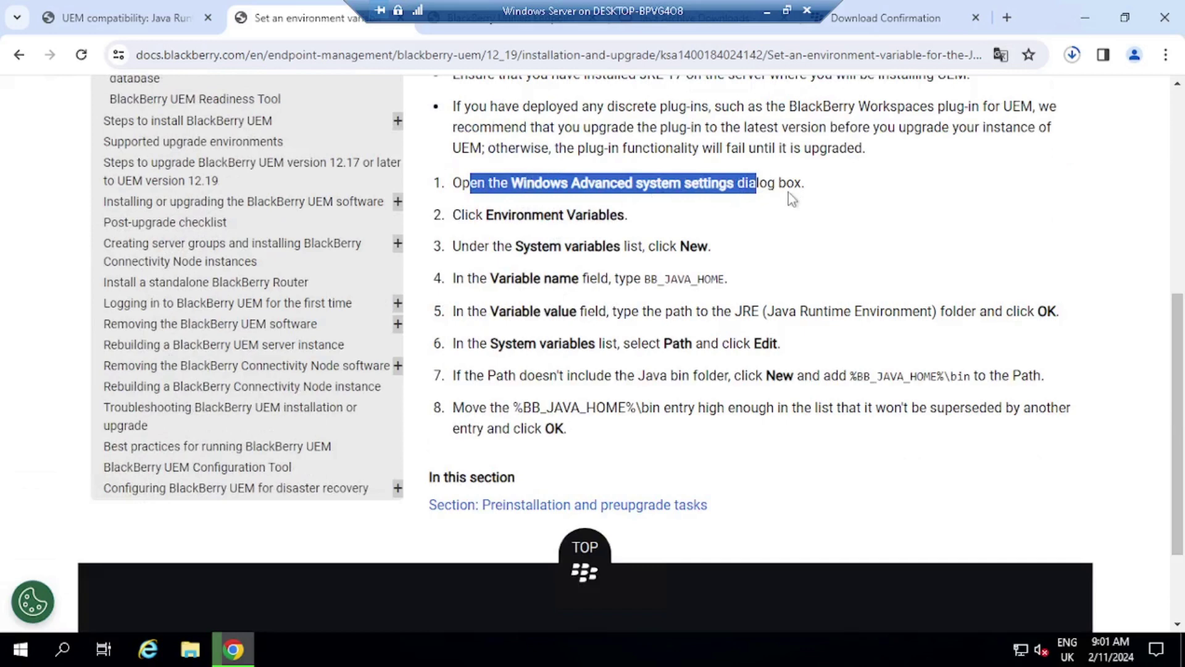
scroll(788, 192, "up", 2)
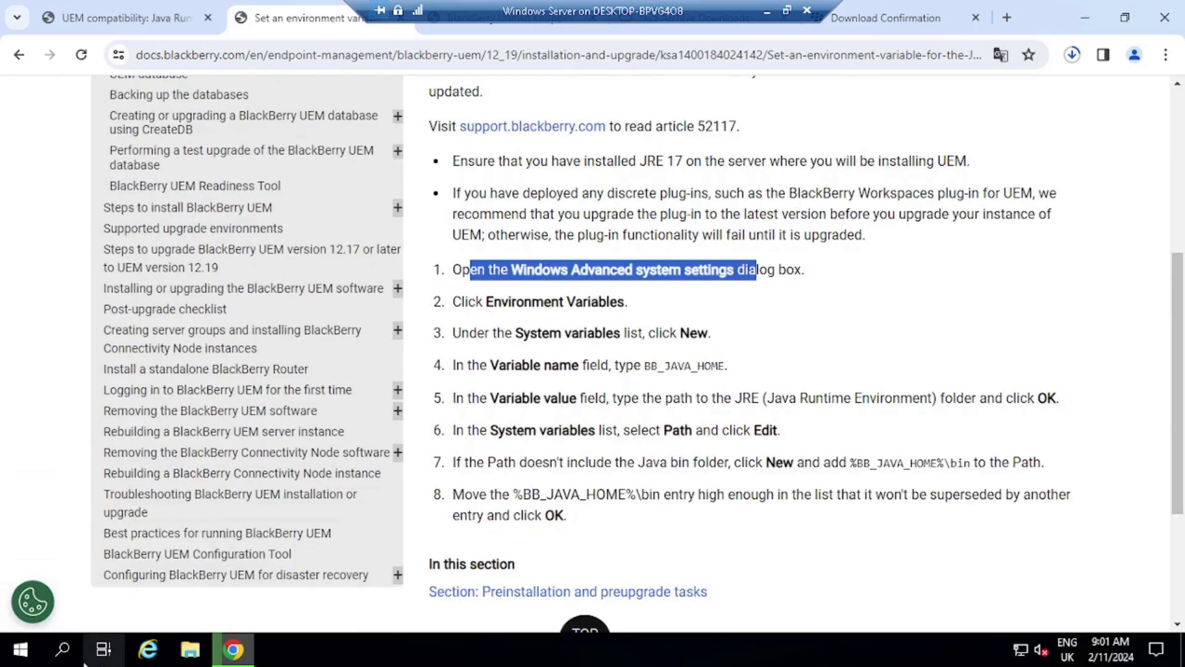
- Open Control Panel in Large icons view and reach System's Advanced system settings, then return to the docs
left_click(66, 652)
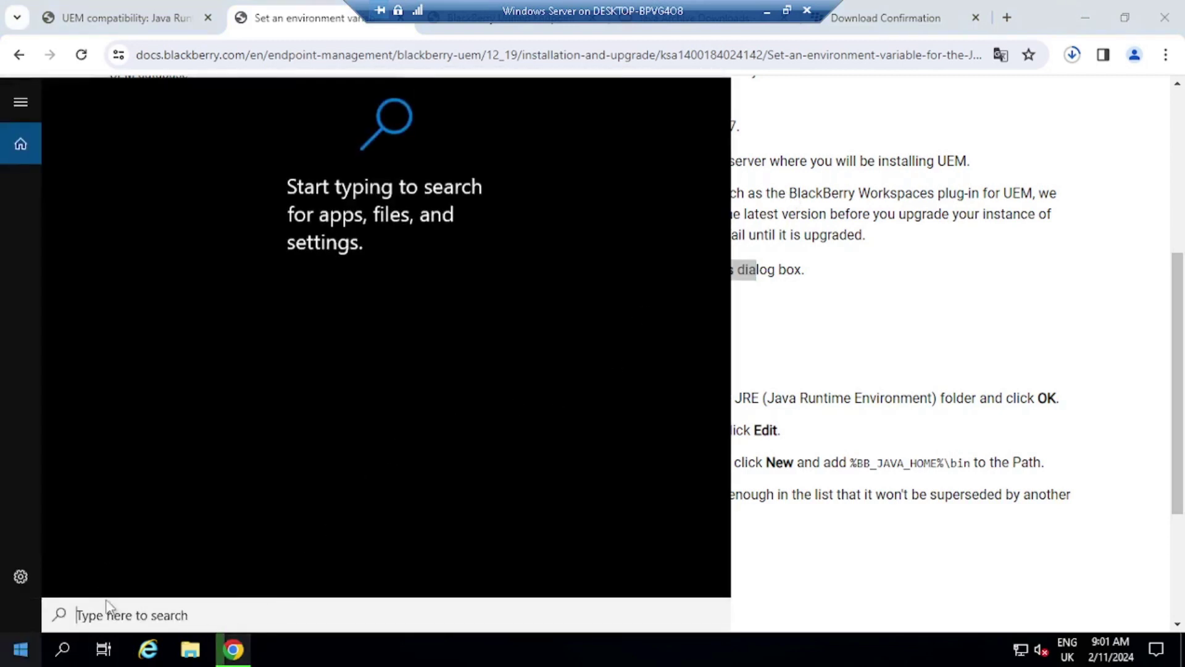
type("cont")
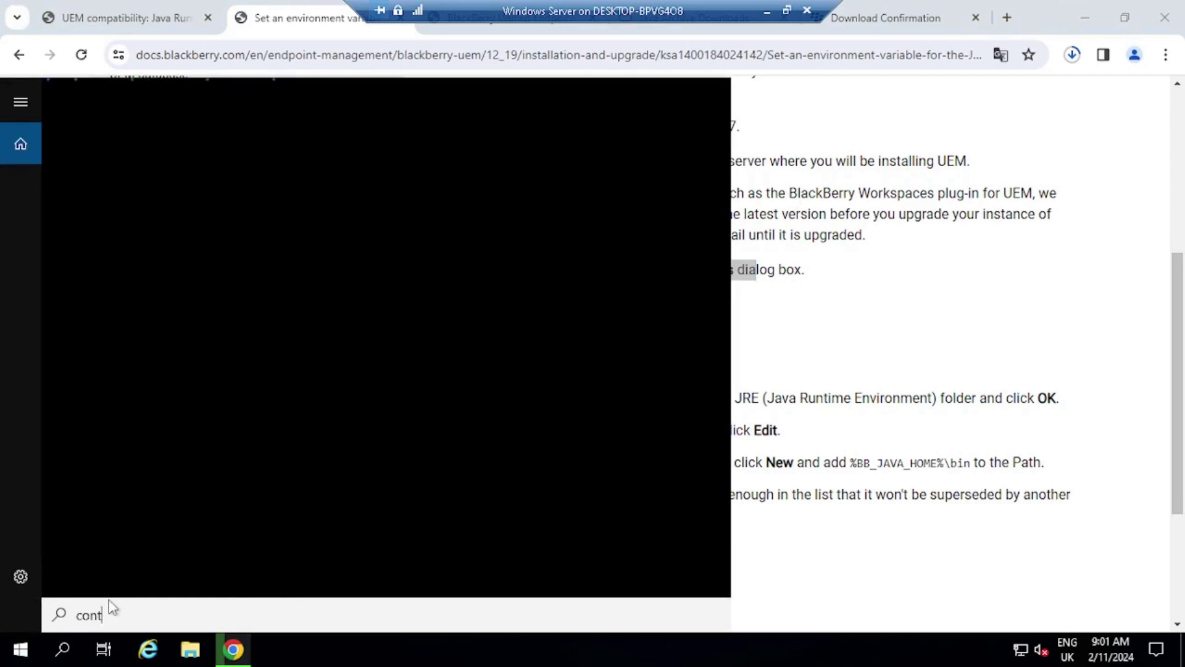
type("rol pane")
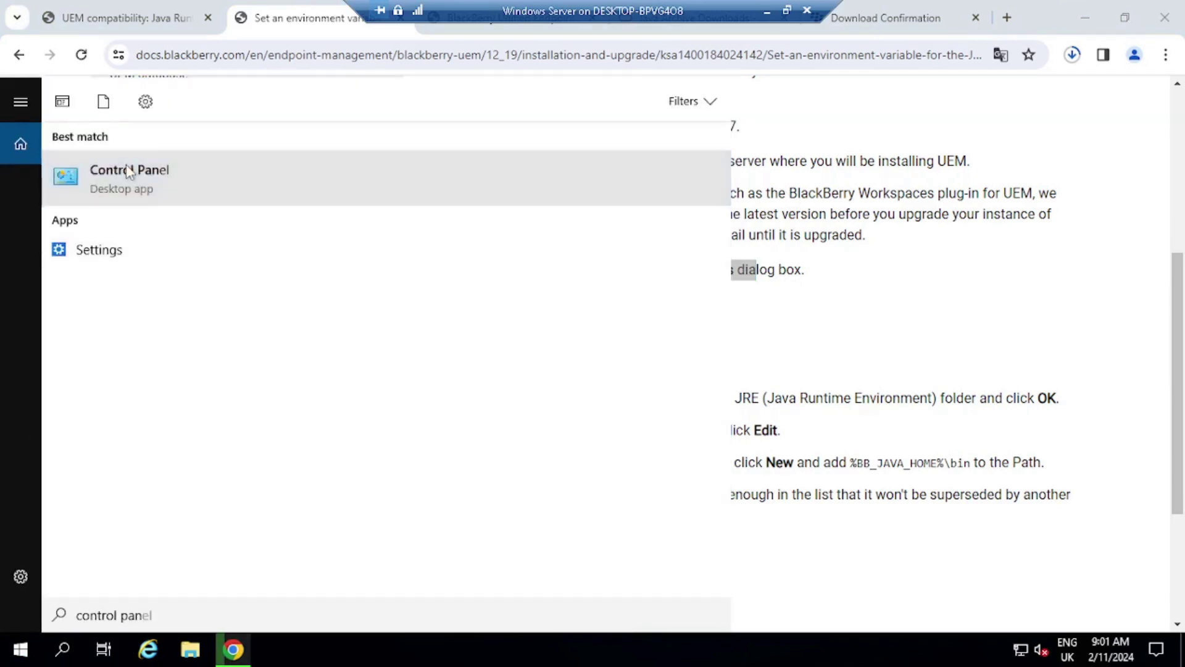
left_click(165, 173)
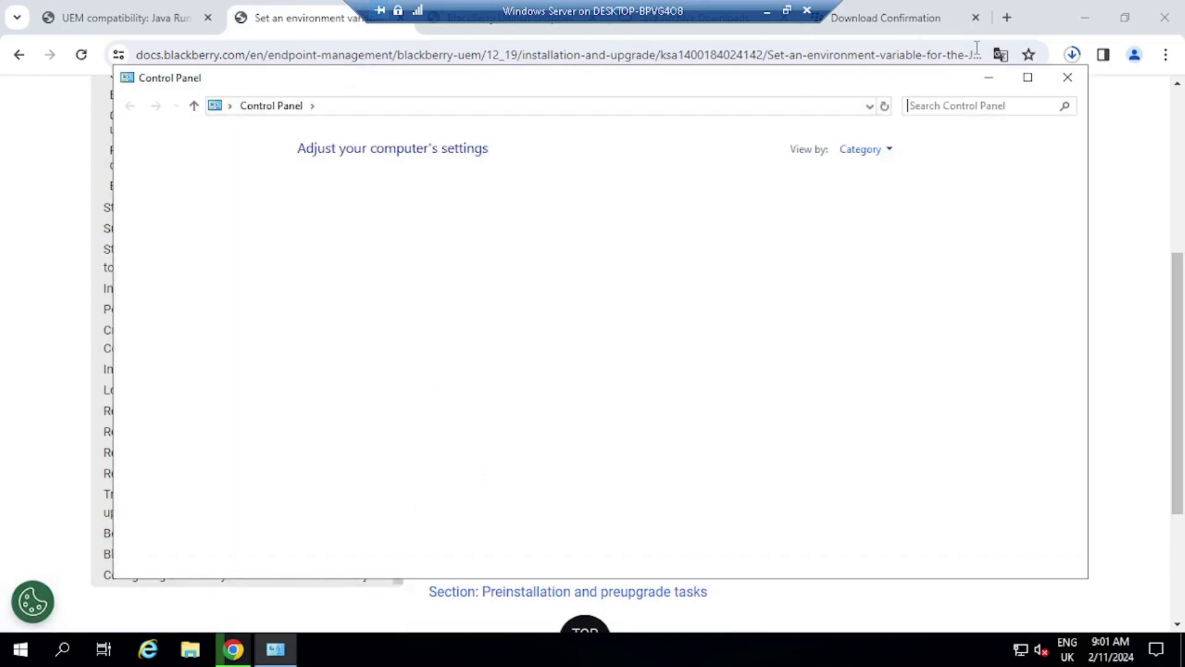
left_click(885, 106)
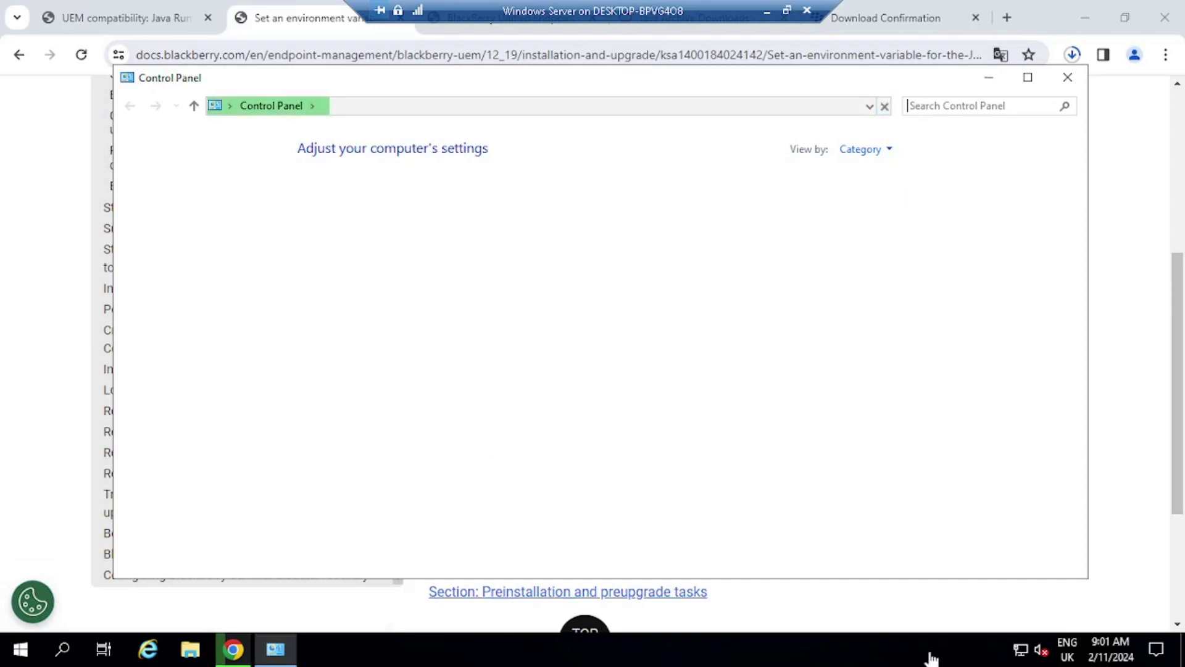
left_click(875, 152)
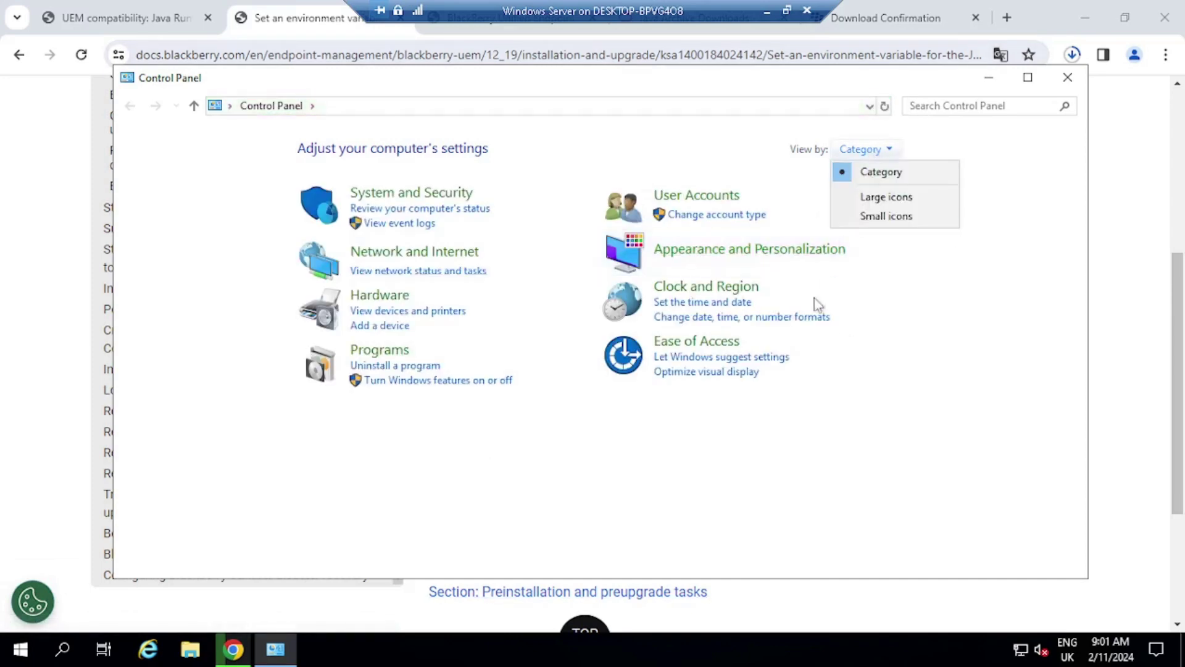
left_click(901, 200)
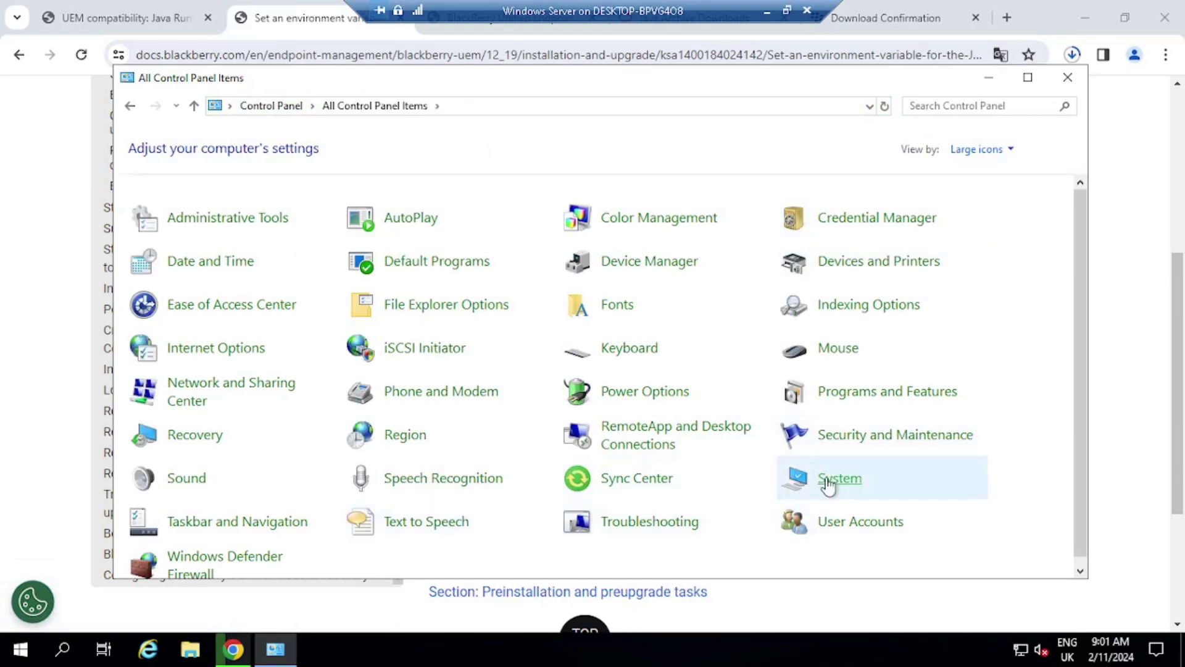
left_click(827, 480)
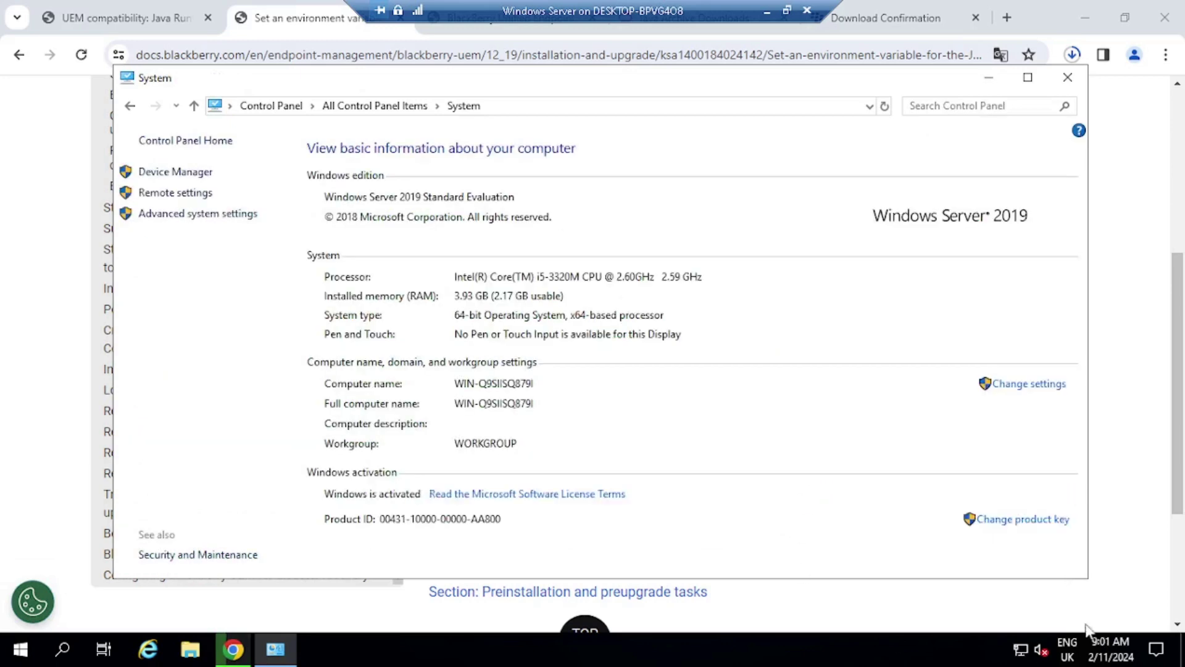
left_click(200, 217)
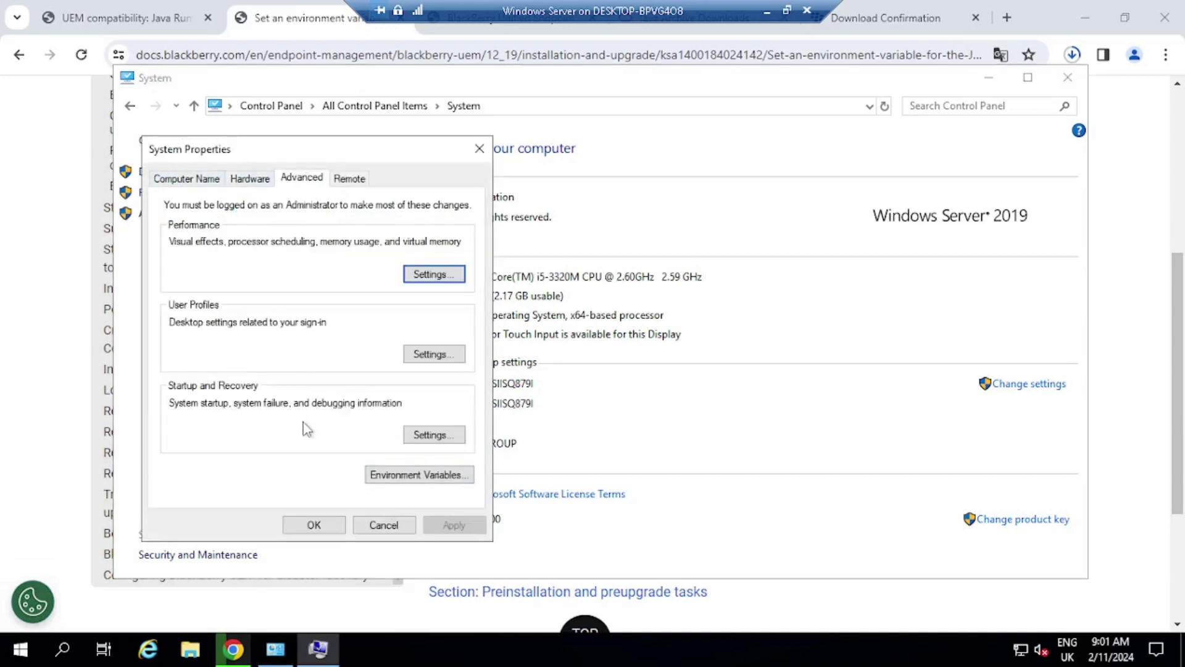
key("alt+Tab")
- Open Environment Variables from System Properties and move it left beside the installation instructions
left_click_drag(462, 301, 655, 309)
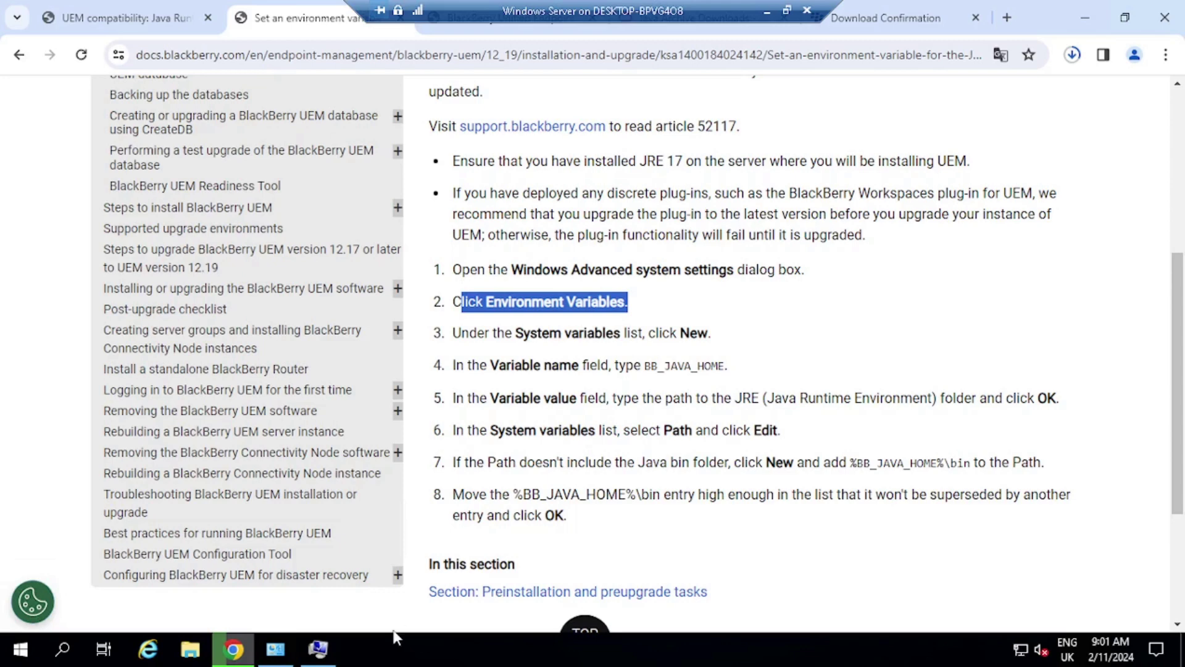
left_click(338, 645)
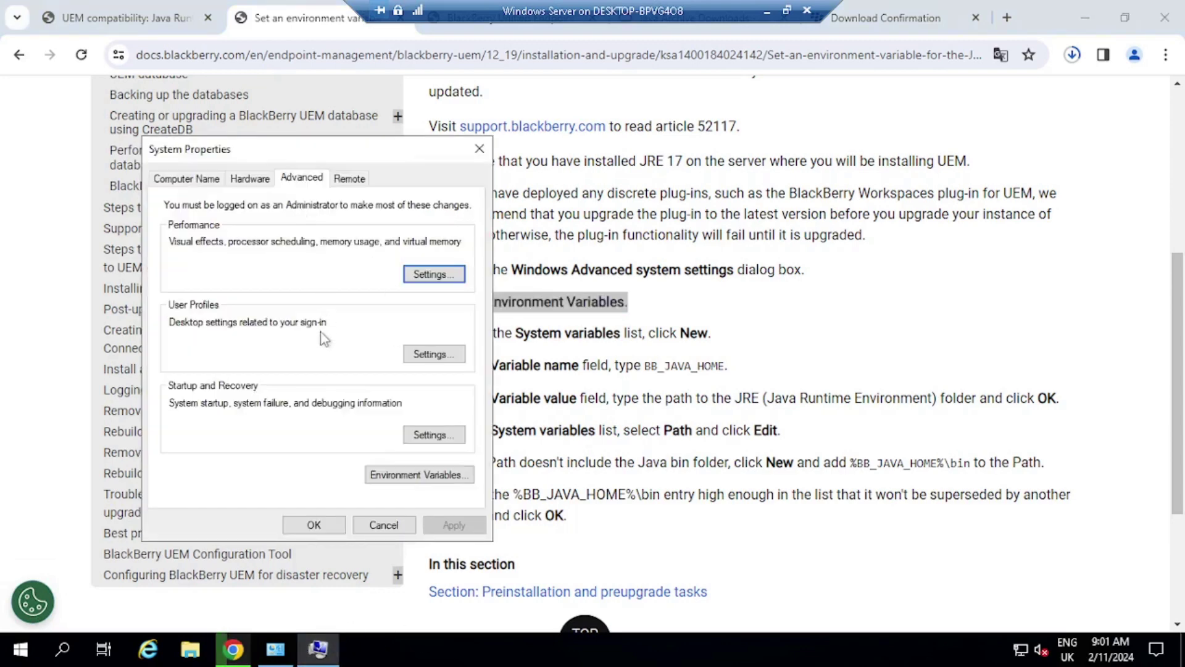
left_click(406, 476)
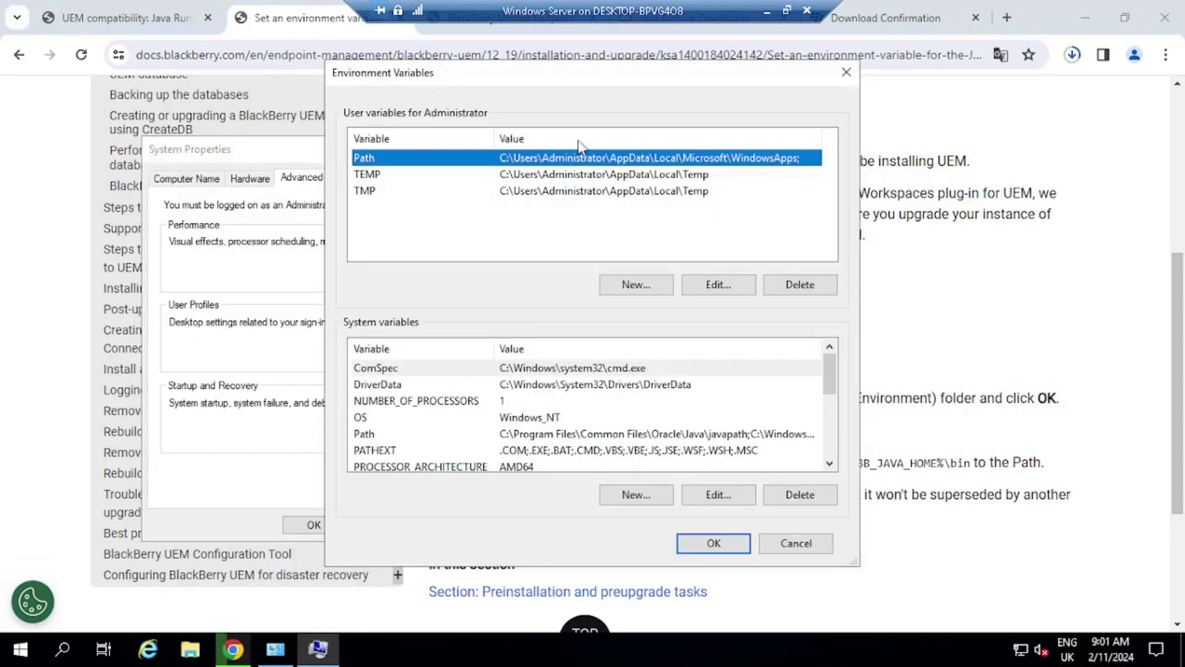
left_click_drag(613, 73, 315, 87)
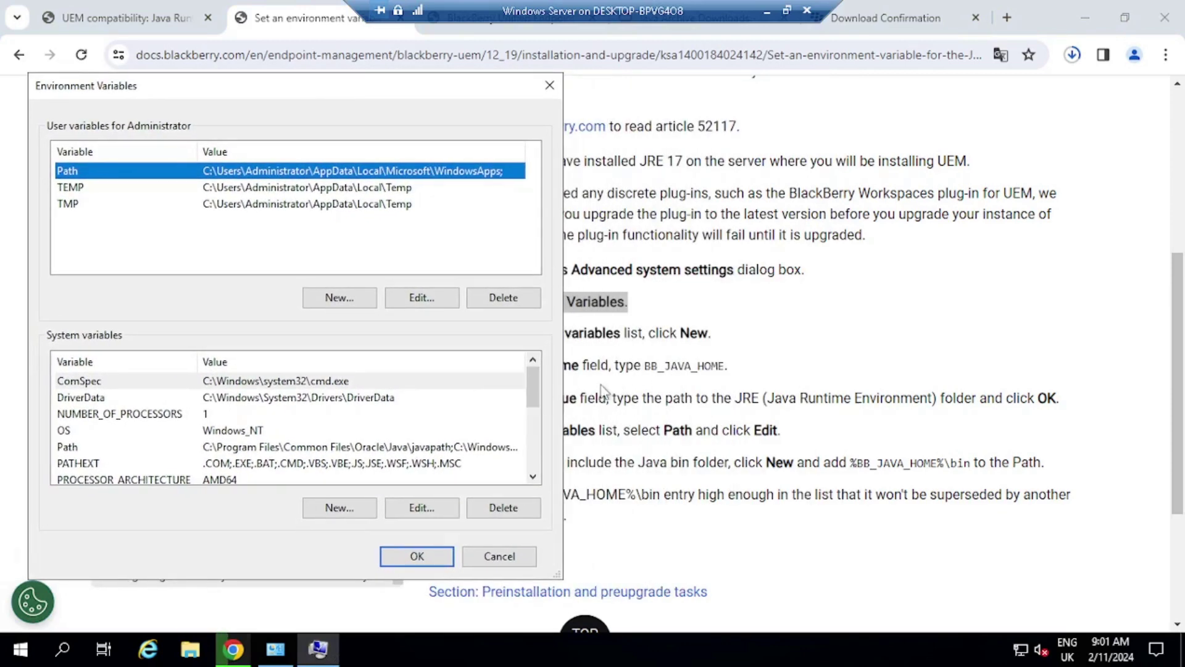
left_click(662, 362)
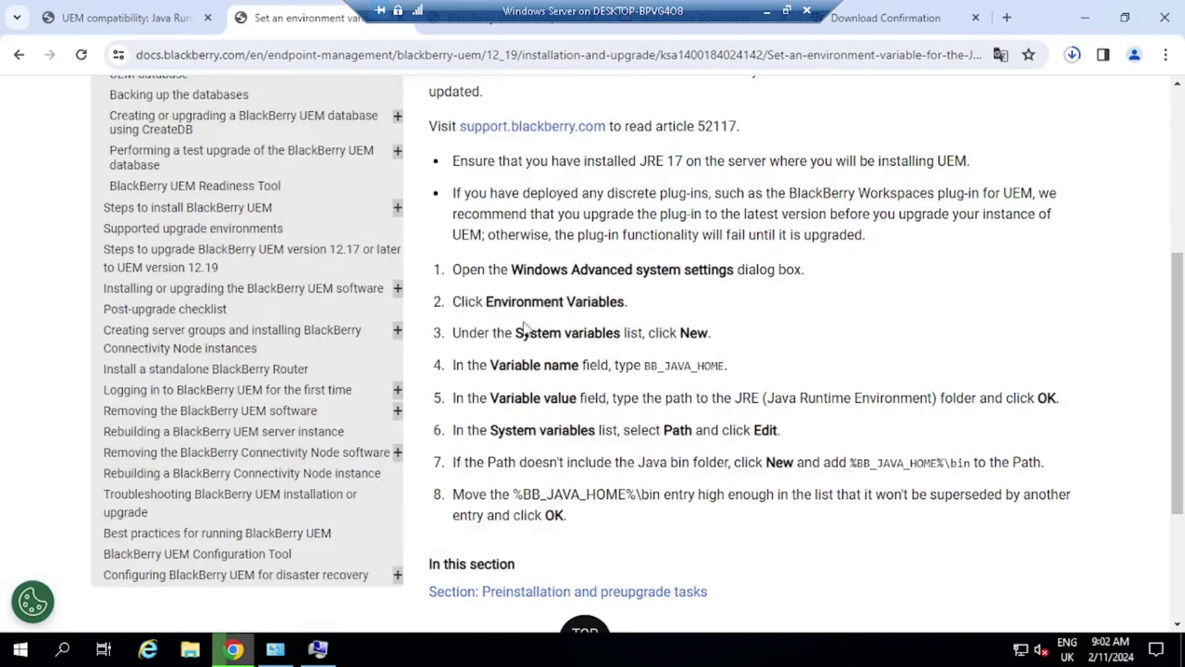
left_click_drag(518, 333, 701, 358)
- Start a new system variable and move its dialog out of the way
left_click(331, 638)
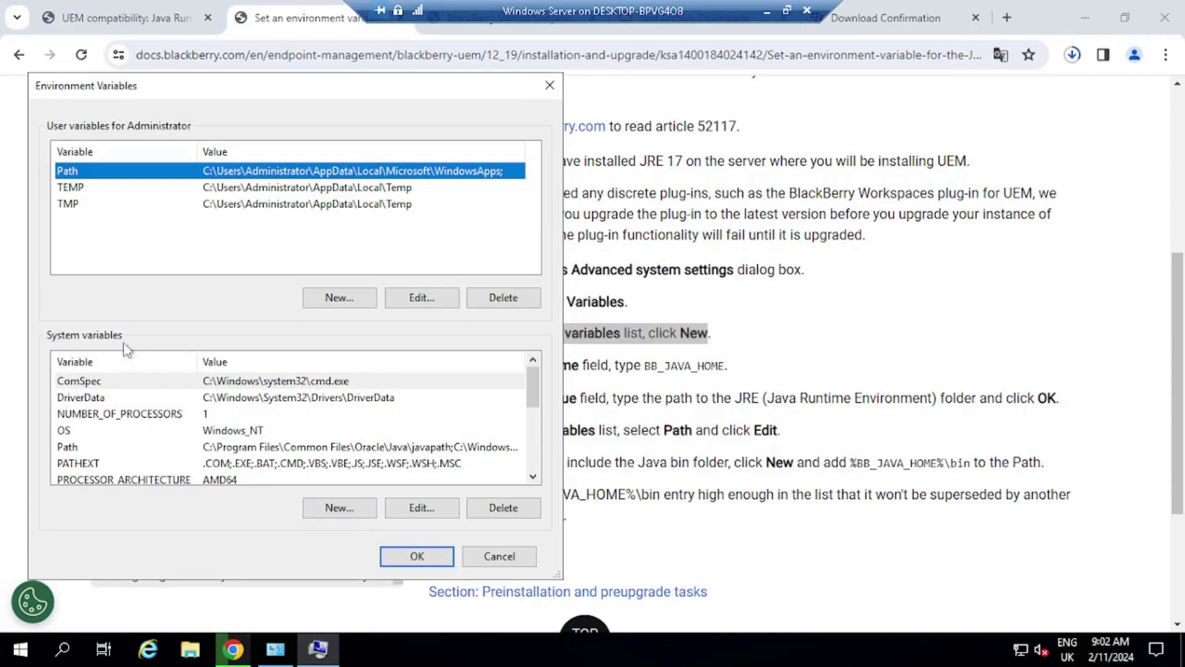
left_click(344, 511)
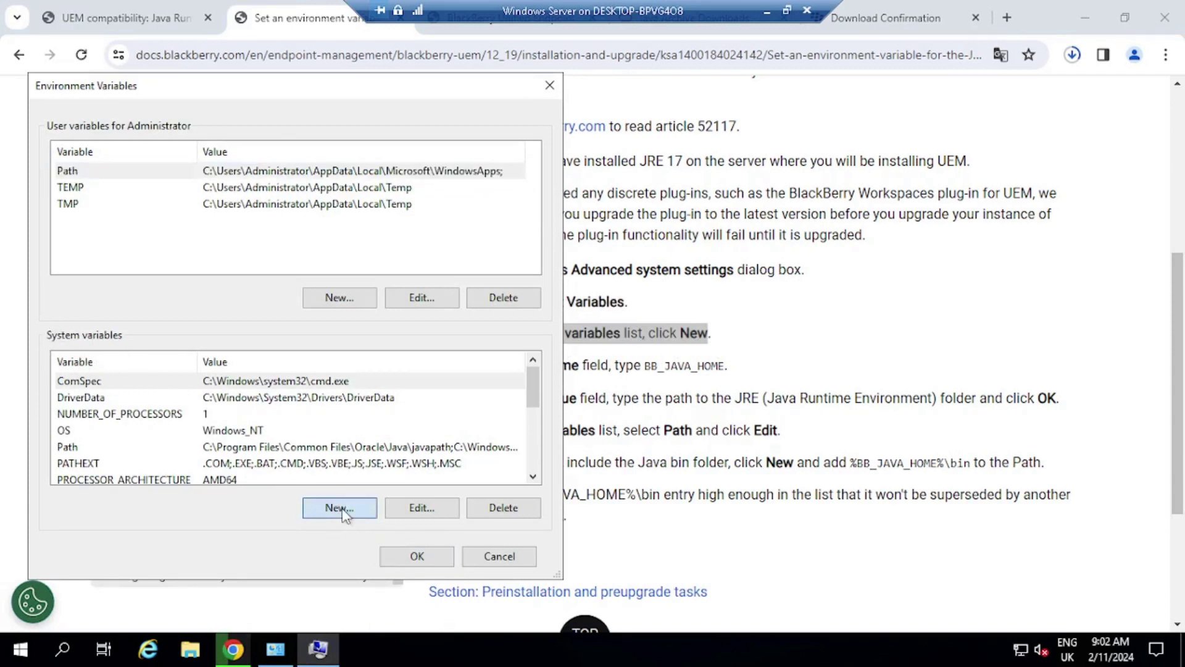
left_click_drag(569, 257, 569, 195)
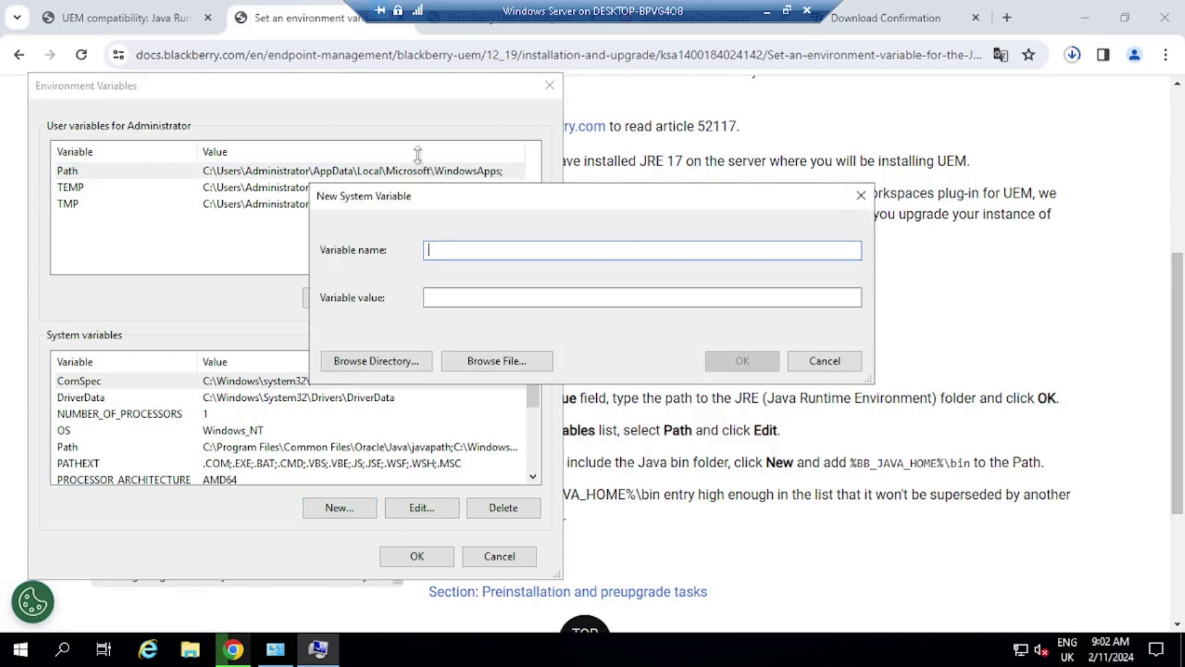
left_click_drag(492, 188, 281, 111)
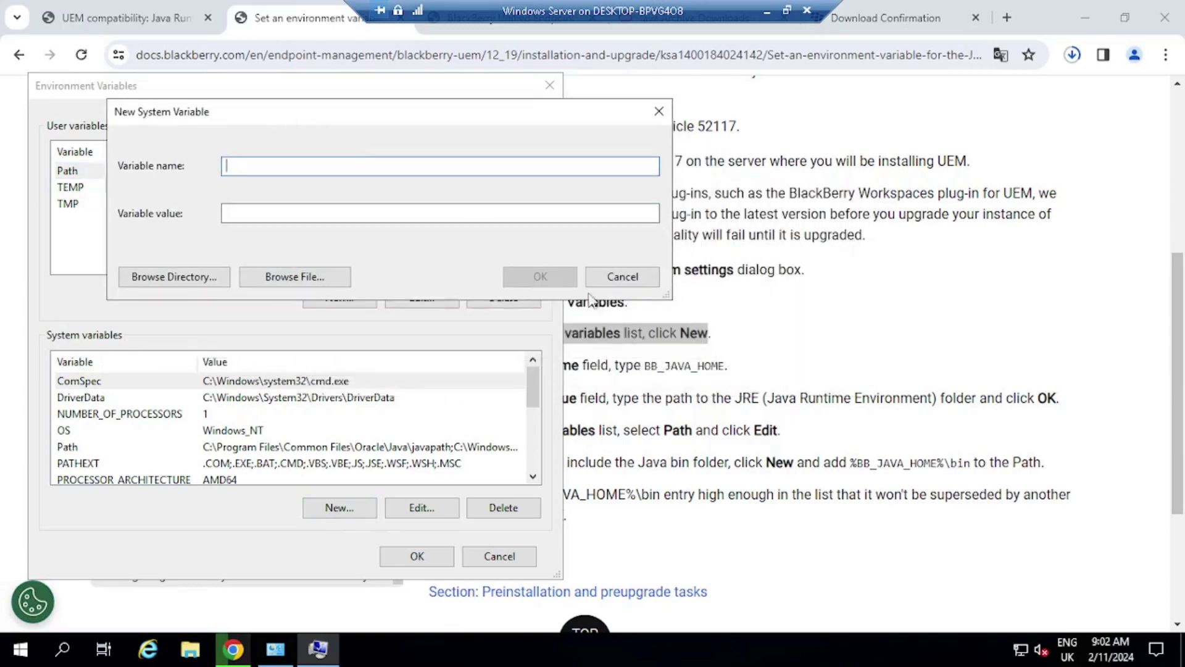
- Copy BB_JAVA_HOME from step 4 of the docs and paste it as the variable name
left_click(623, 388)
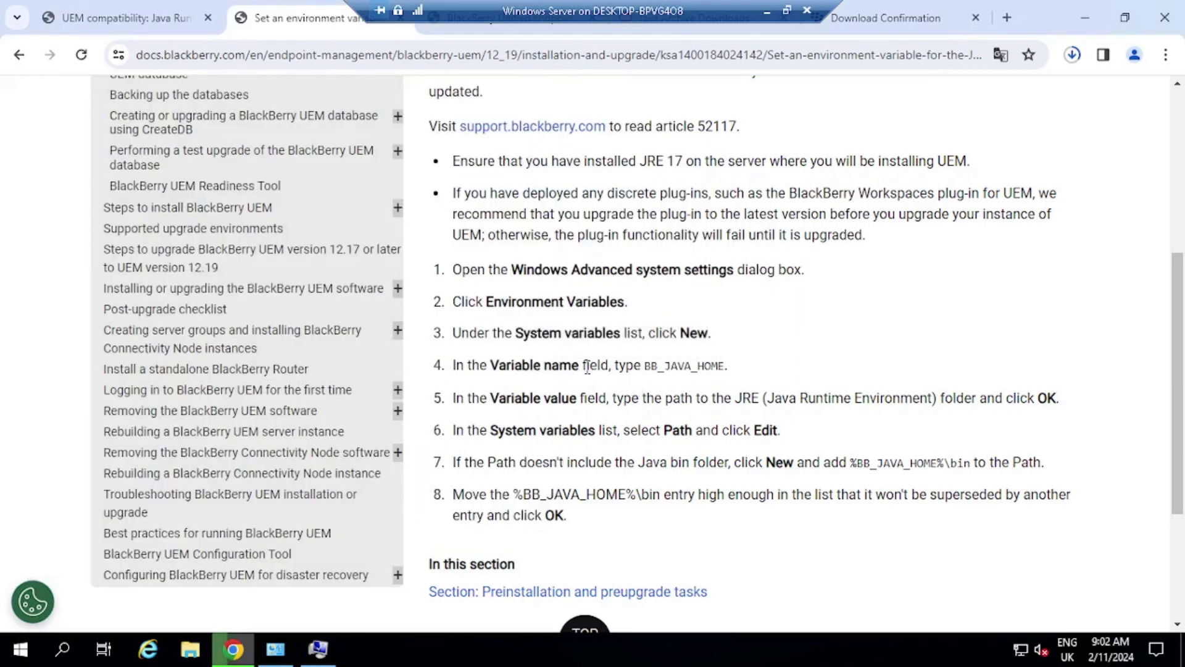
left_click_drag(587, 368, 508, 370)
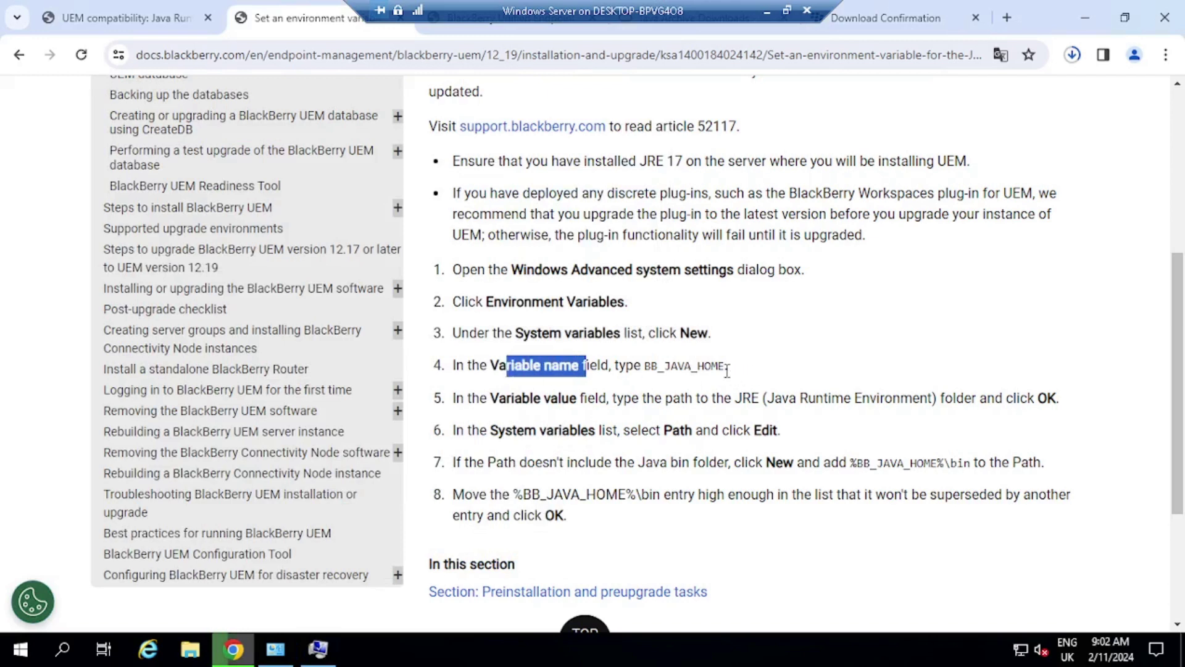
left_click_drag(719, 367, 651, 367)
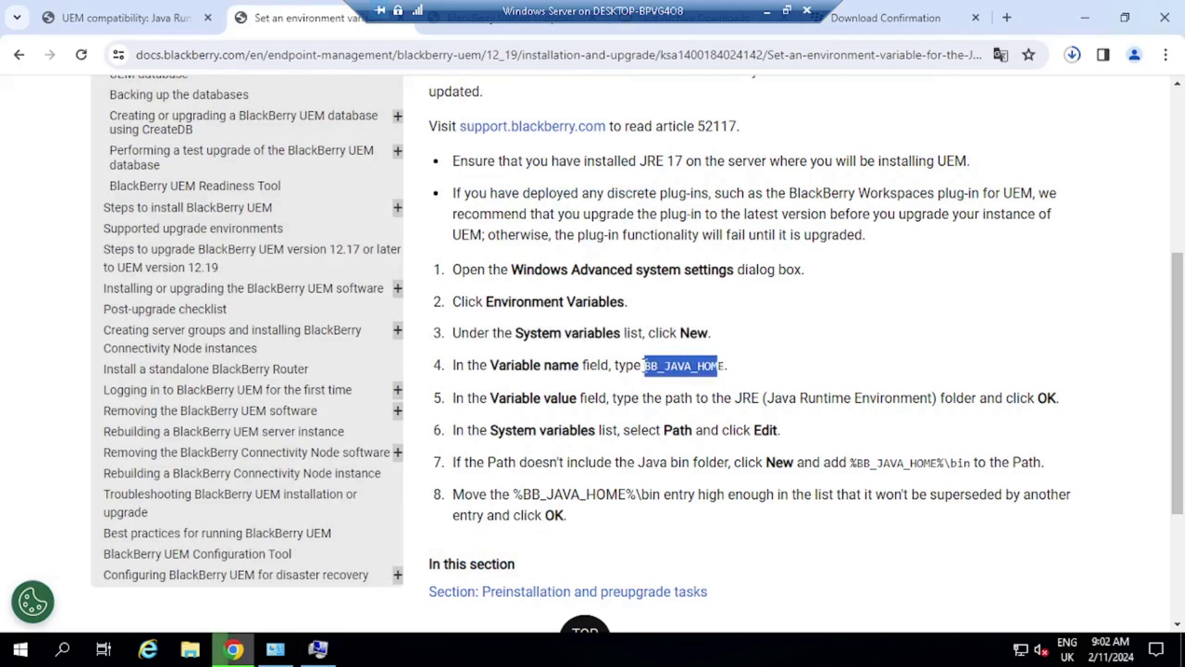
left_click(723, 369)
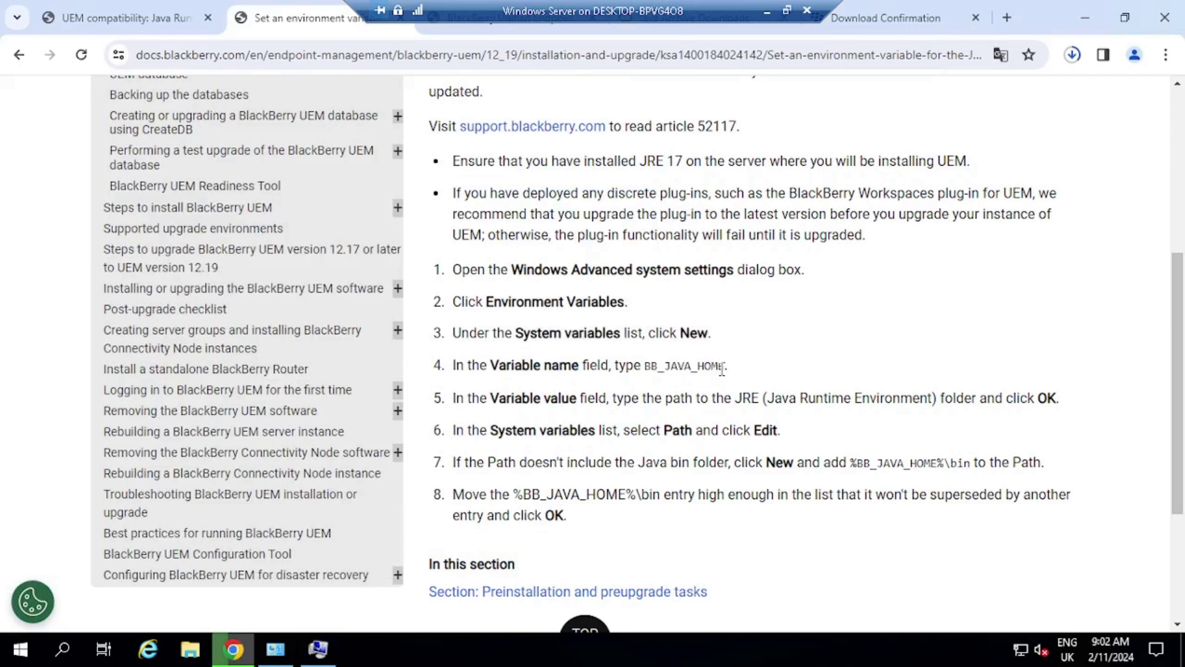
left_click_drag(718, 366, 659, 364)
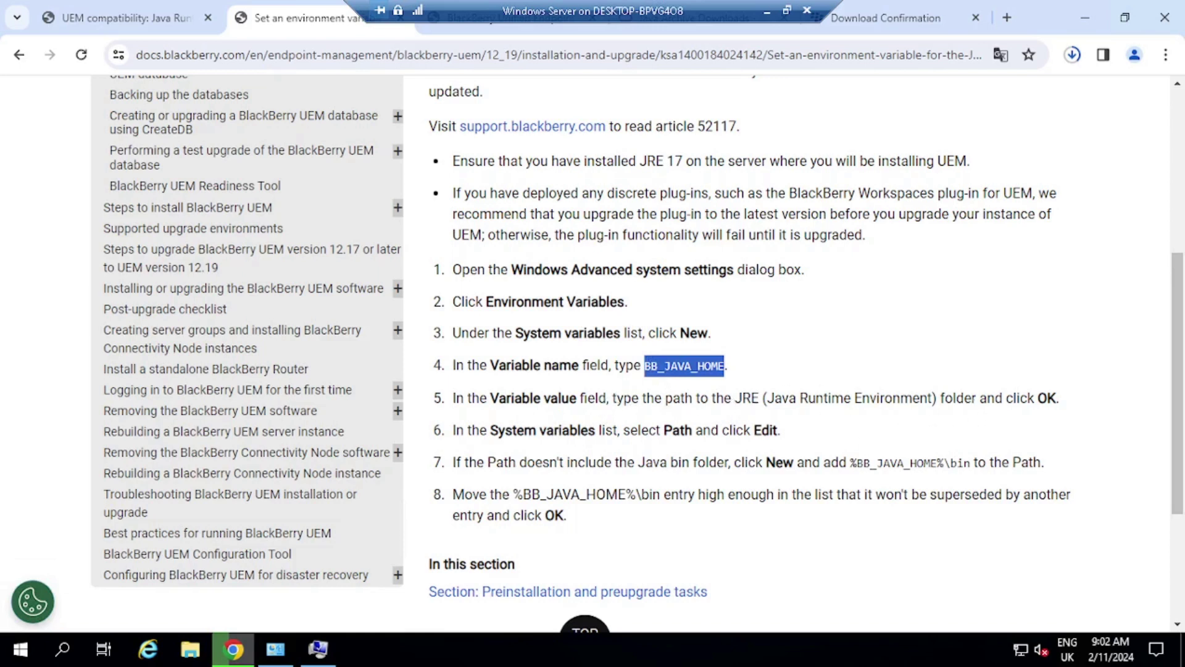
left_click(318, 650)
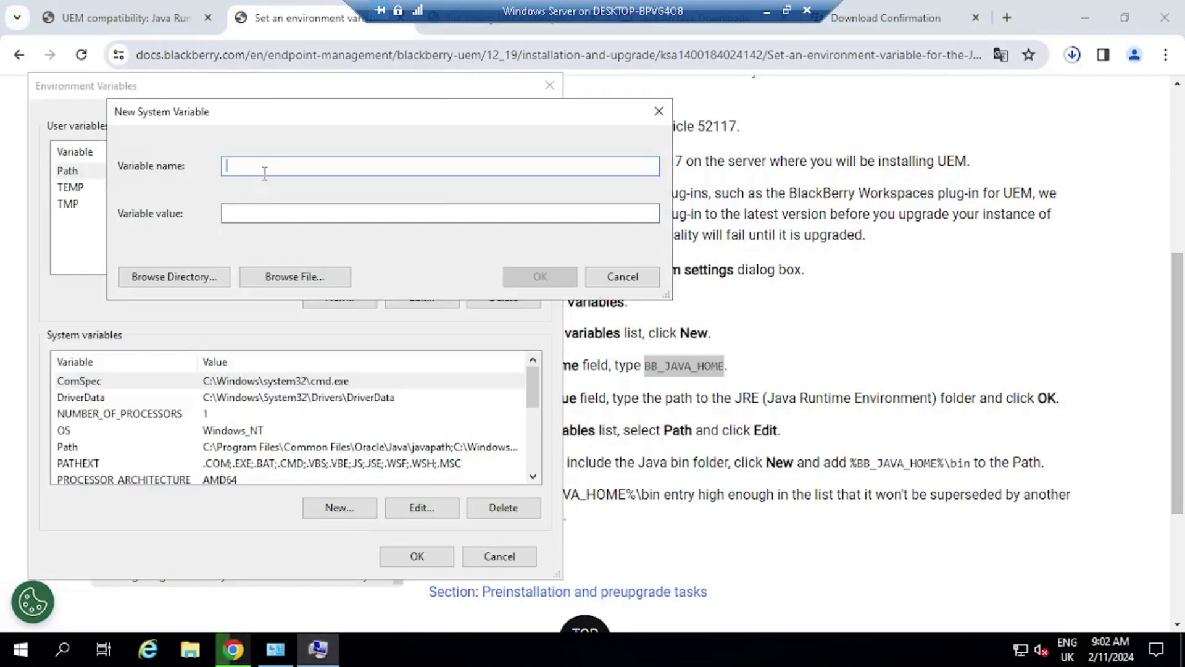
type("BB_JAVA_HOME")
left_click_drag(358, 168, 179, 162)
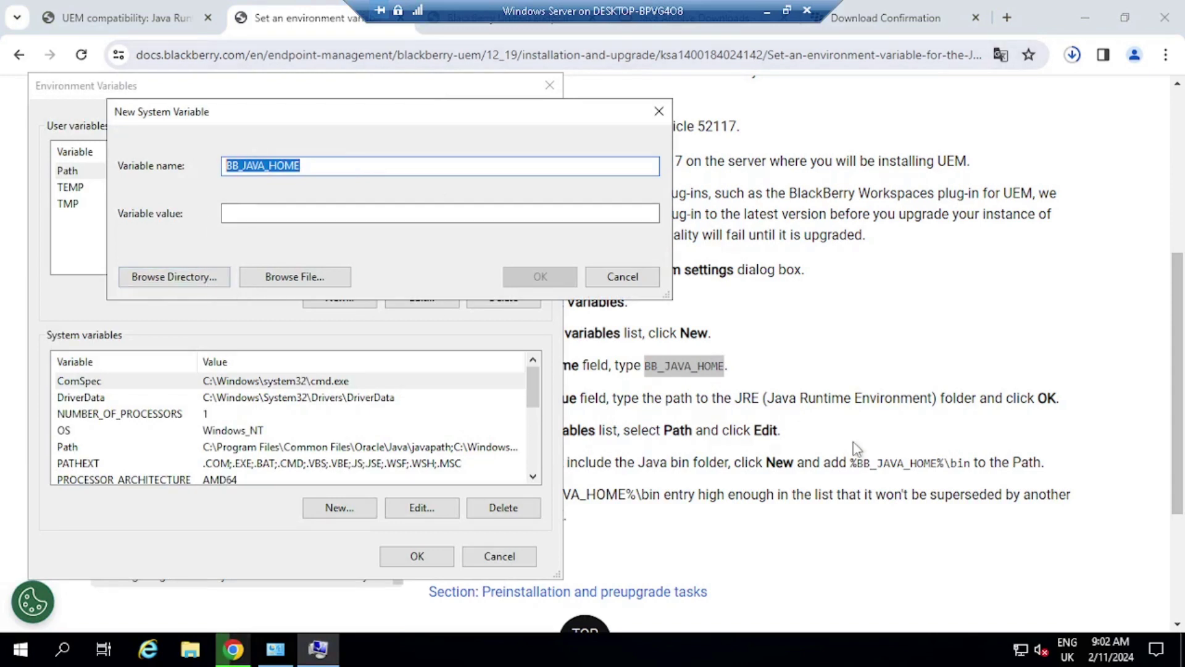
- Browse to the C:\Program Files\Java\jdk-17 folder for the variable value
left_click(210, 277)
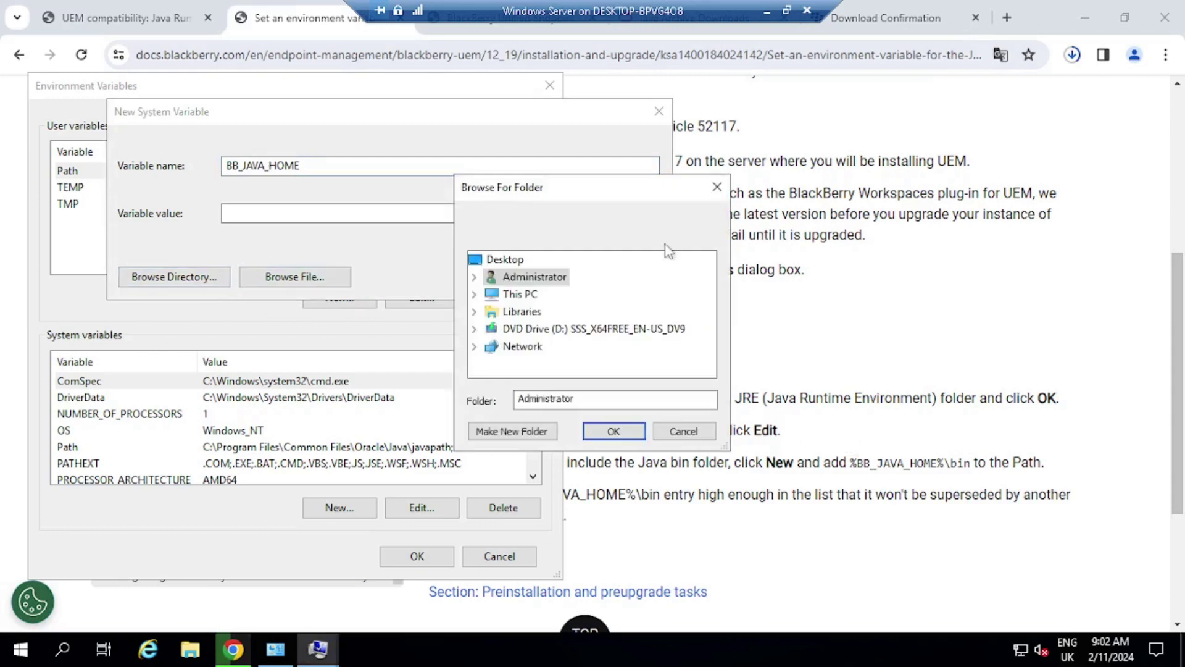
left_click(479, 295)
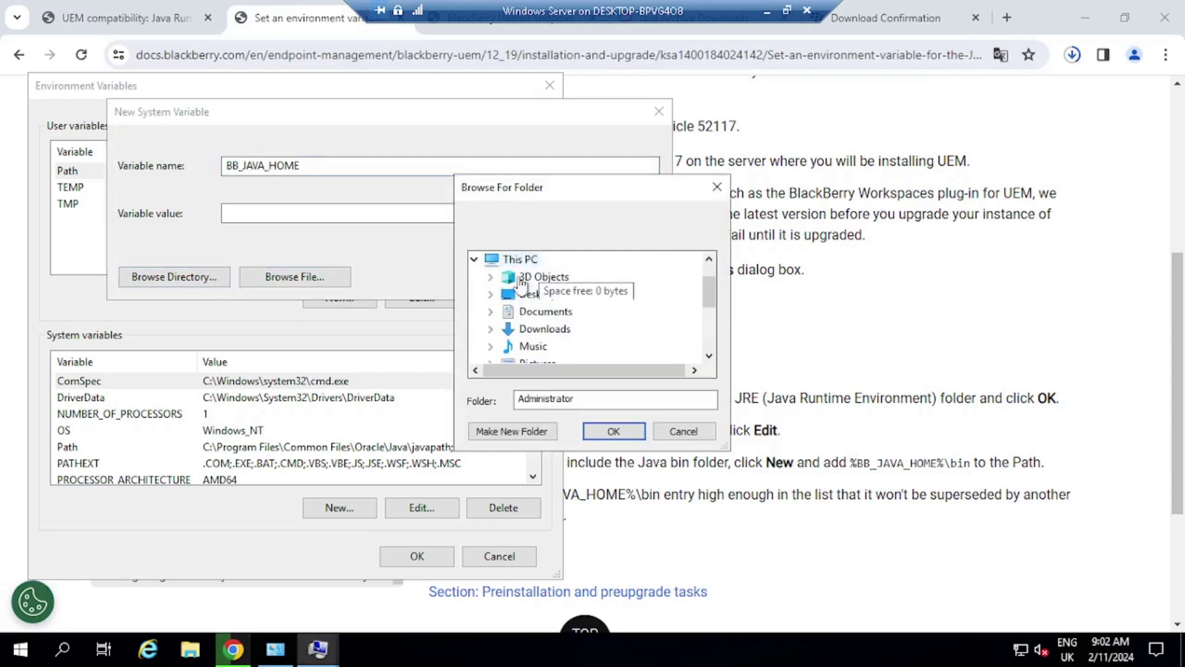
scroll(525, 325, "down", 3)
scroll(526, 327, "up", 1)
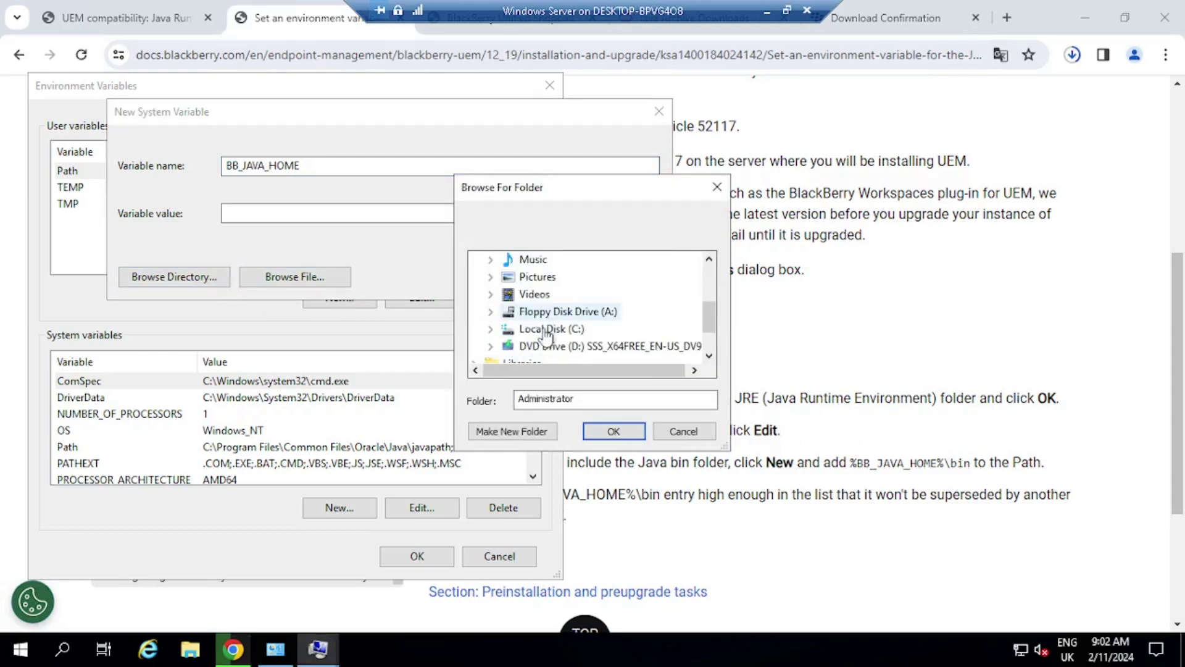
double_click(525, 334)
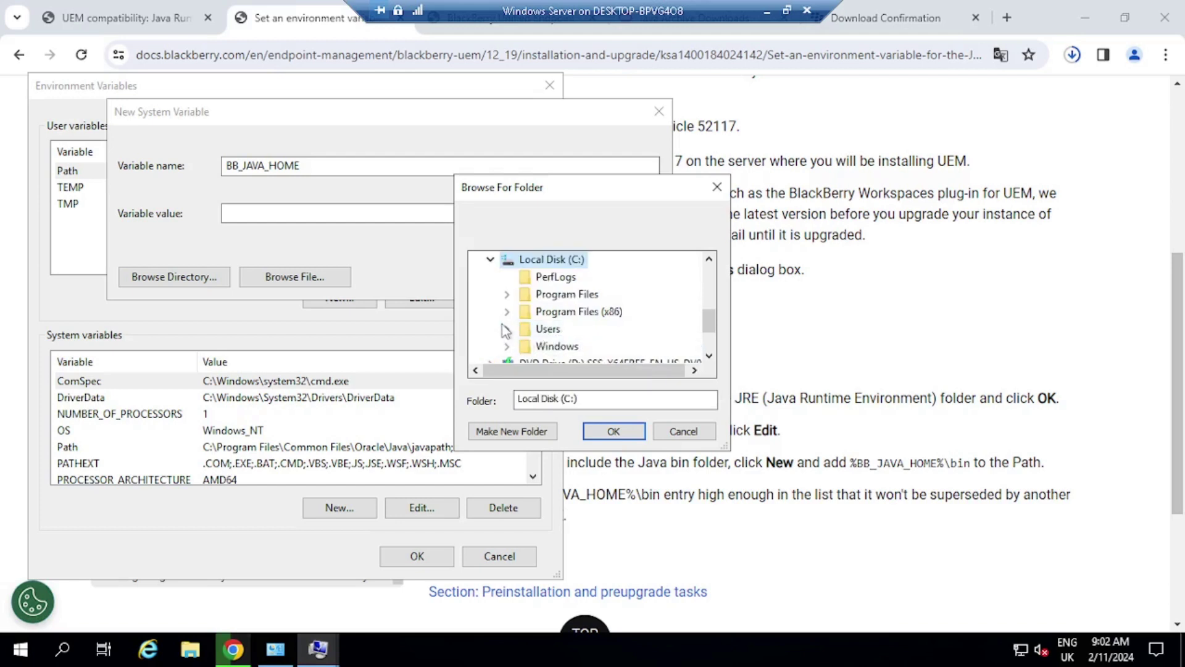
double_click(571, 295)
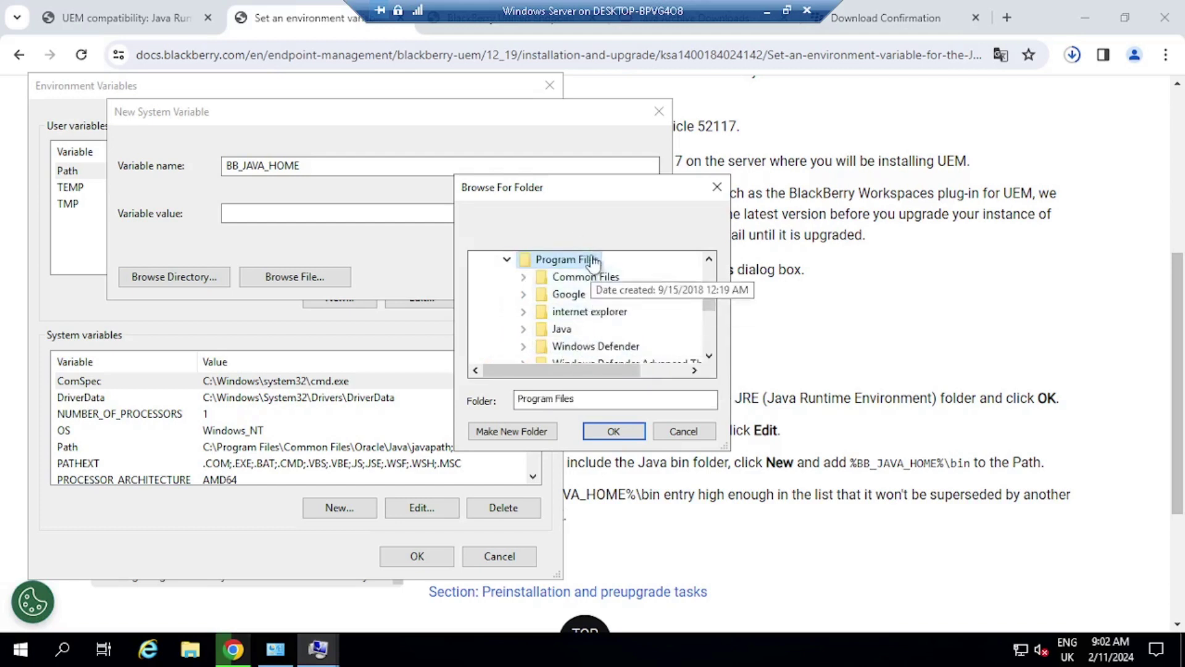
double_click(563, 329)
scroll(609, 307, "down", 2)
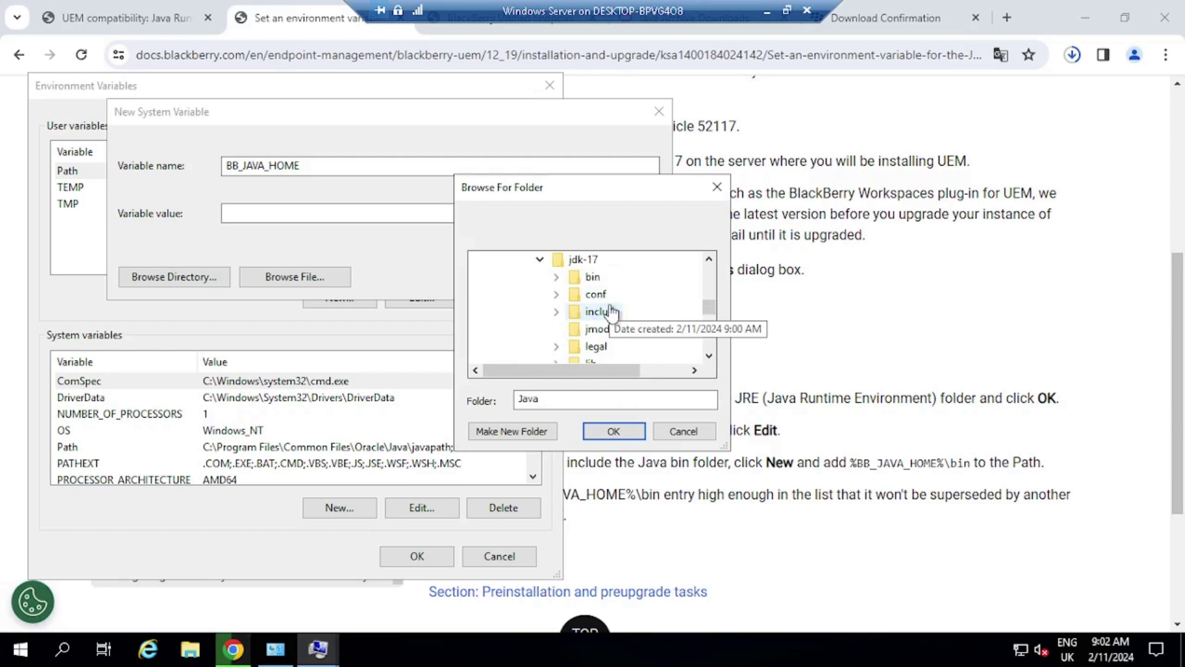
left_click(586, 262)
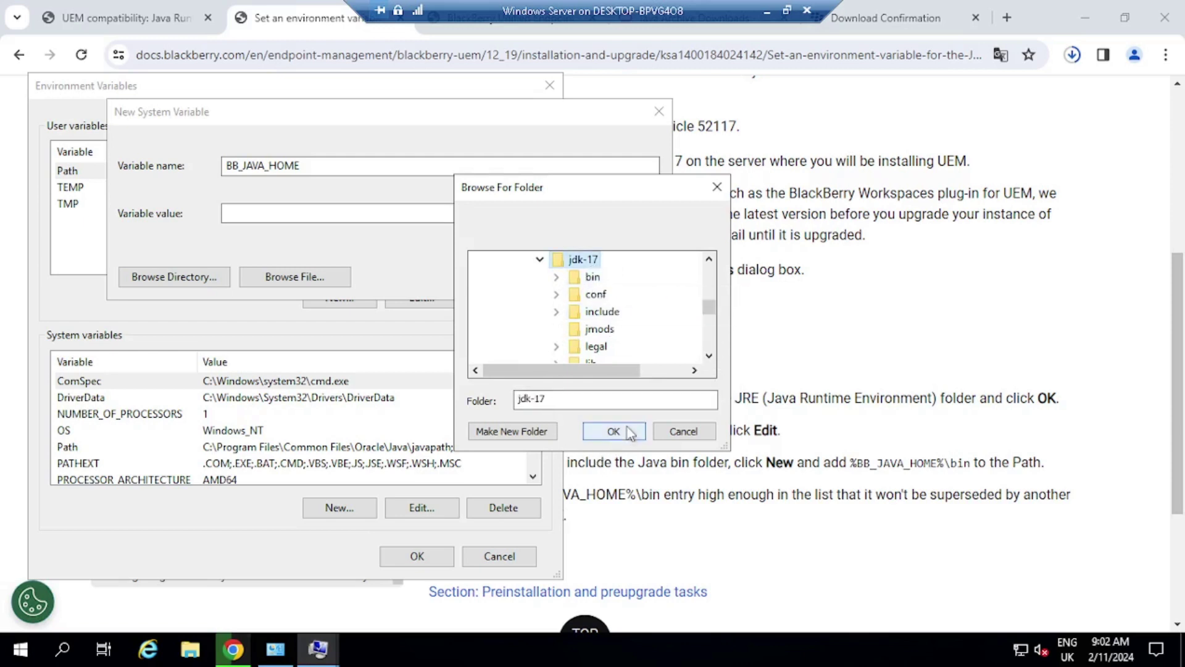
- Confirm jdk-17 and save the BB_JAVA_HOME system variable, then bring the docs forward
scroll(631, 316, "down", 2)
scroll(631, 316, "up", 2)
left_click(614, 430)
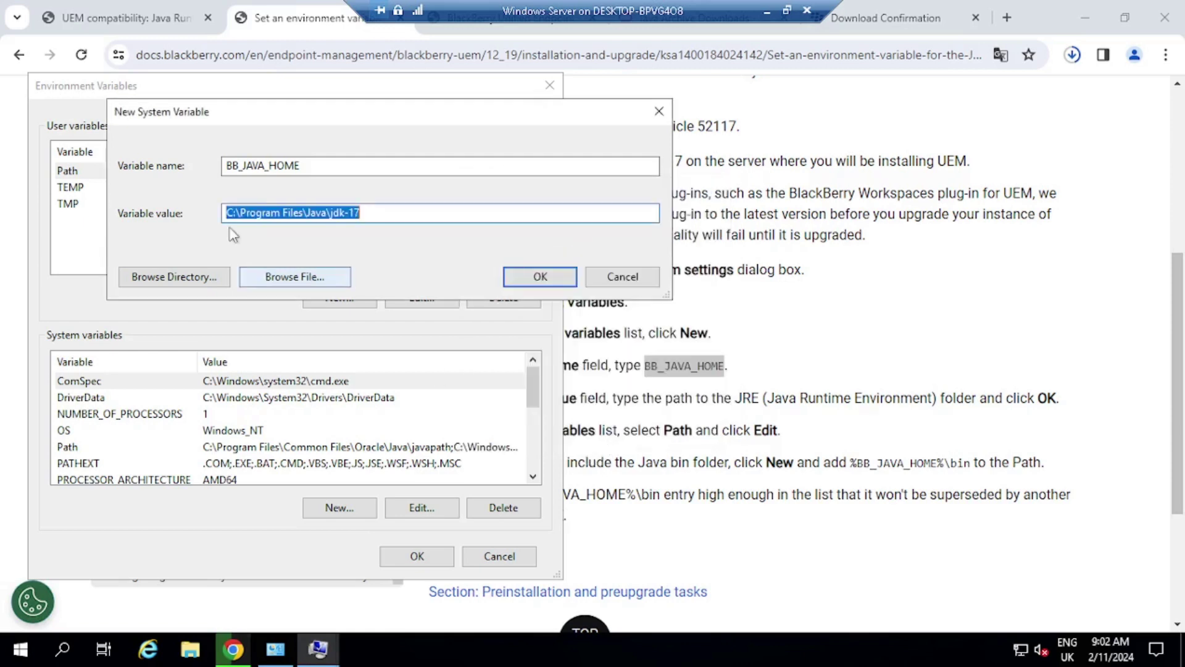
left_click(551, 274)
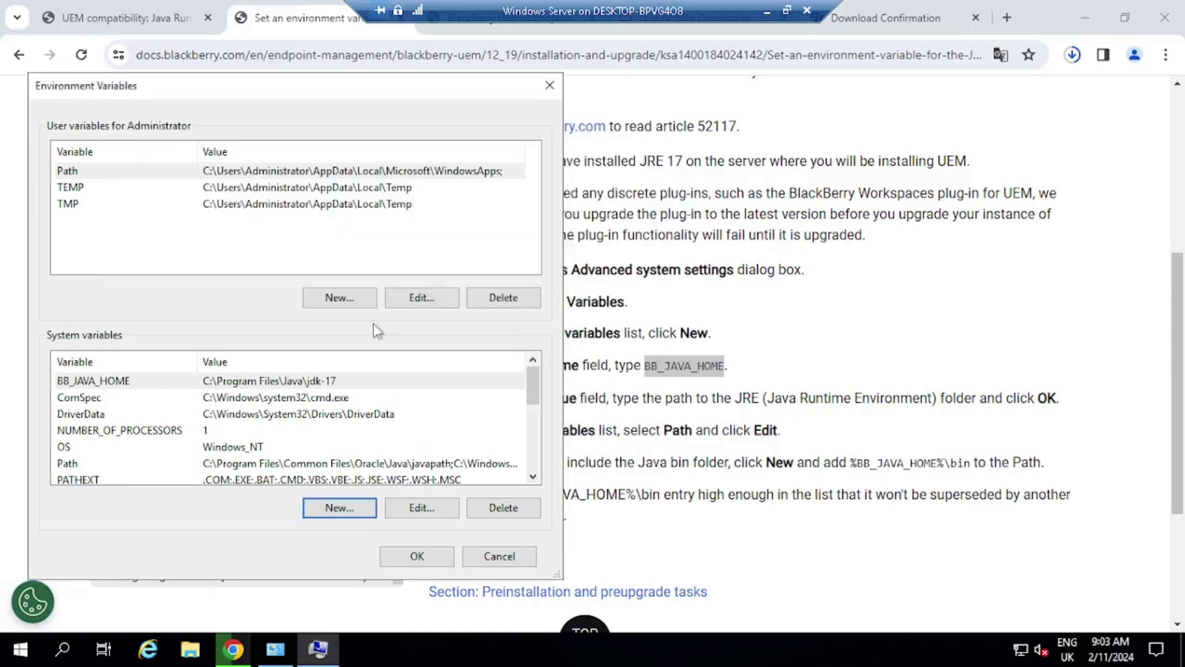
left_click(741, 426)
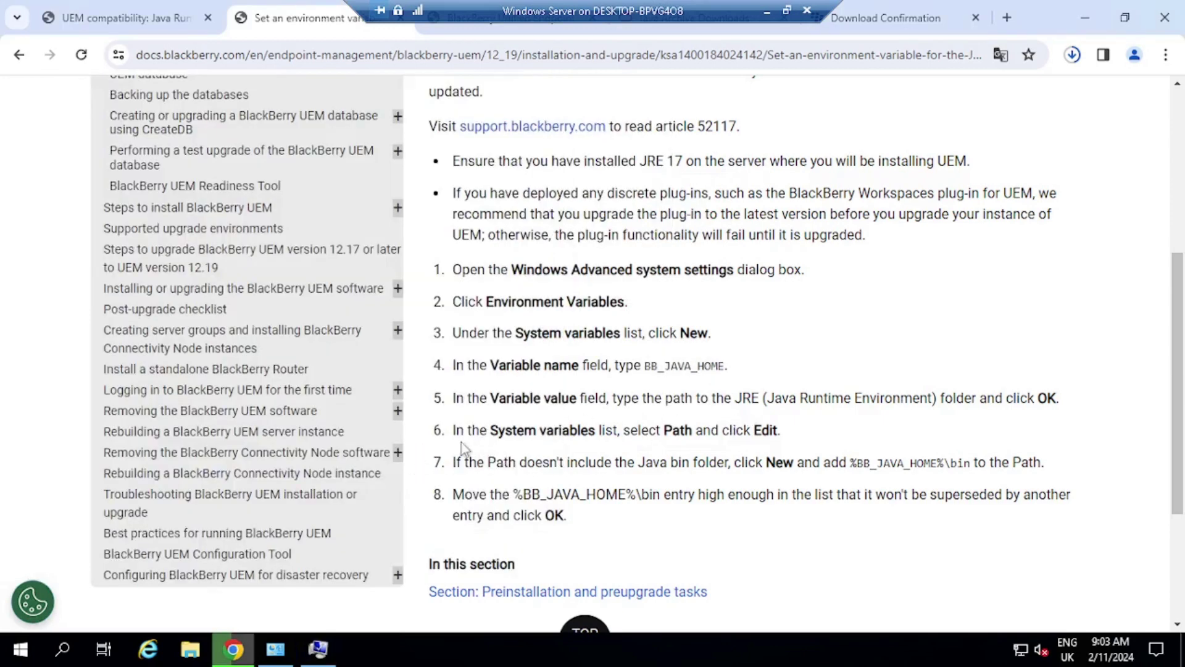
- Open the system Path variable for editing and move its window to the top-left
left_click_drag(460, 431, 775, 431)
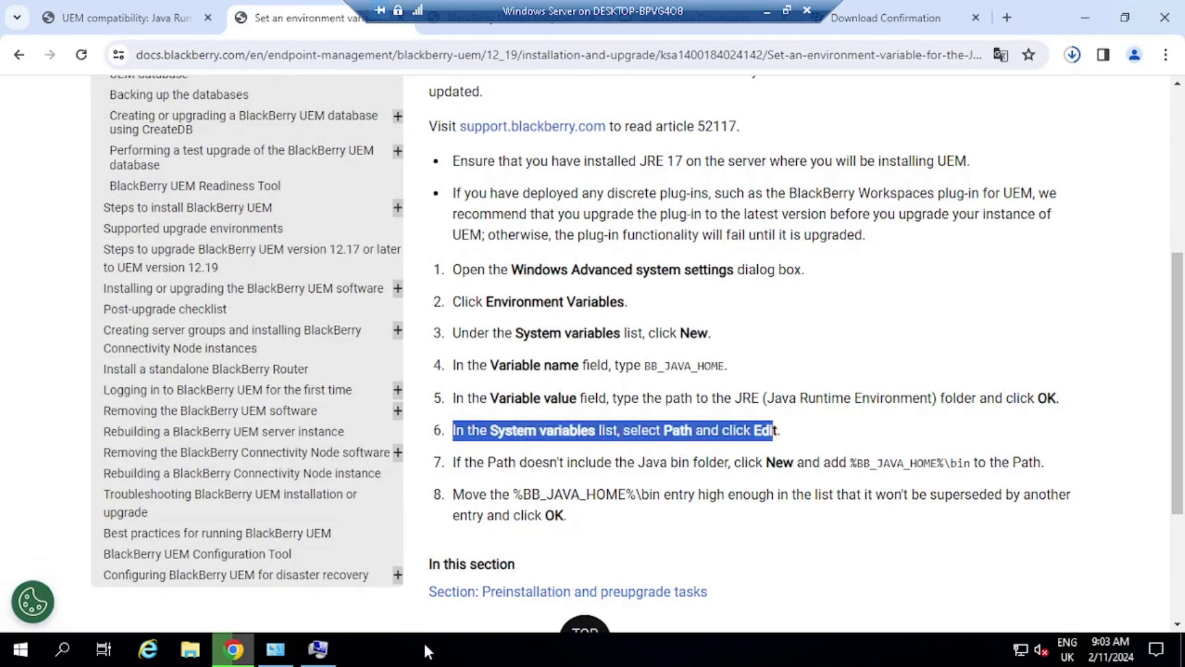
left_click(318, 648)
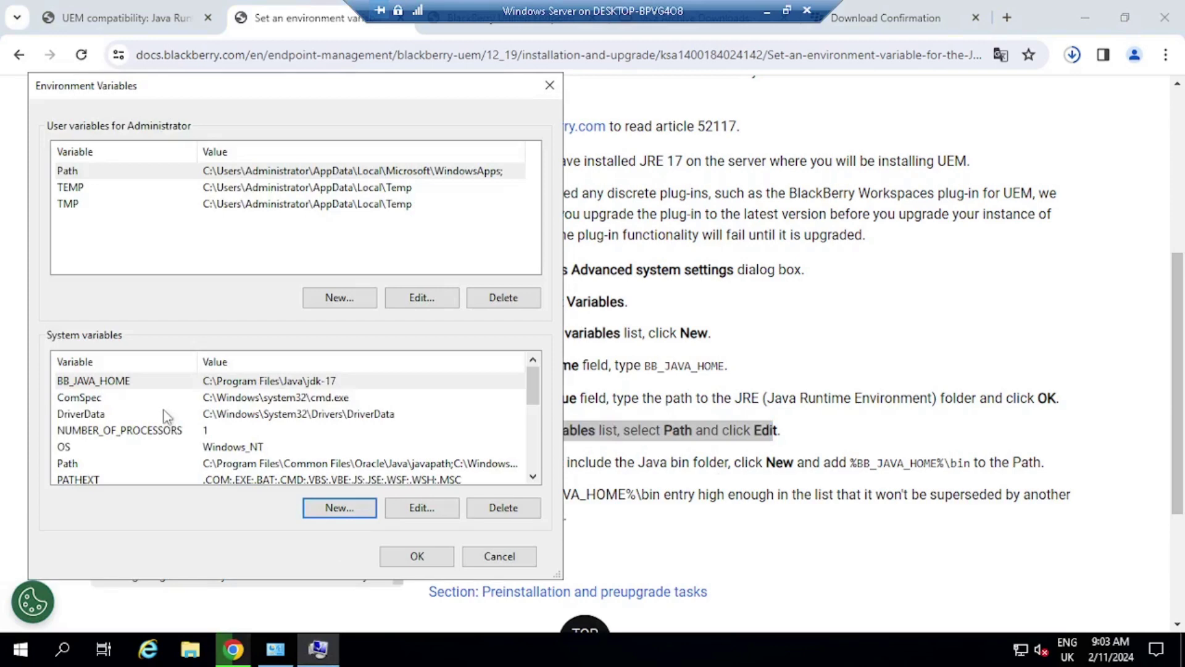
left_click(87, 465)
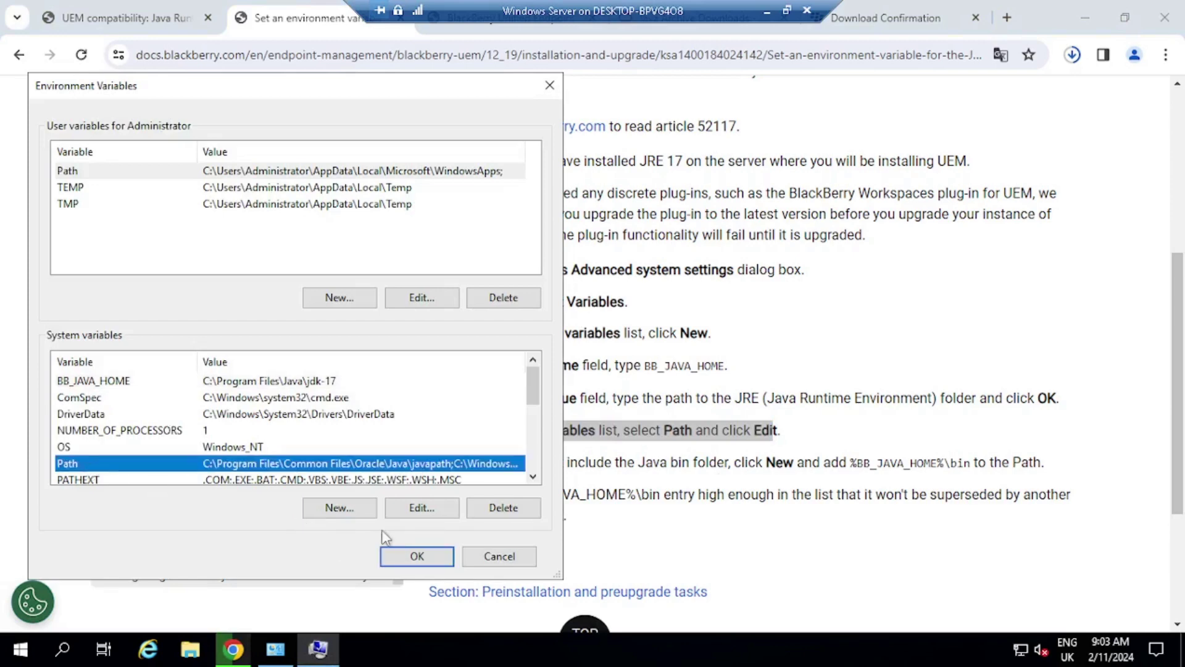
left_click(413, 513)
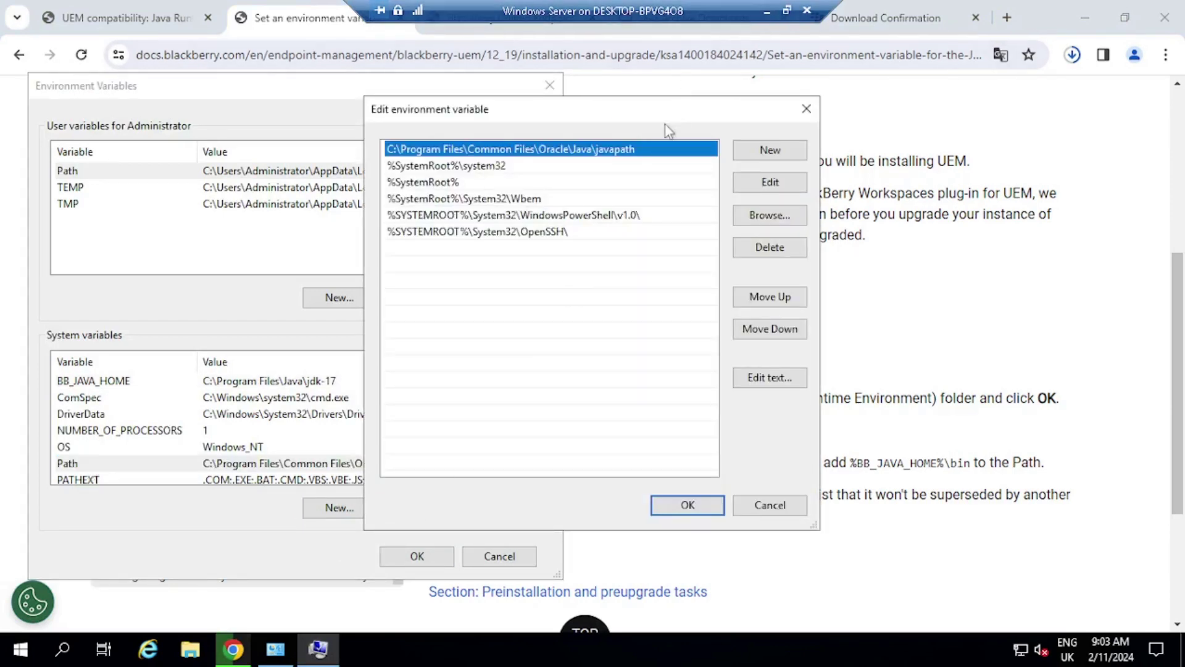
left_click_drag(665, 111, 333, 52)
- Add %BB_JAVA_HOME%\bin as a new Path entry and confirm both dialogs
left_click(760, 470)
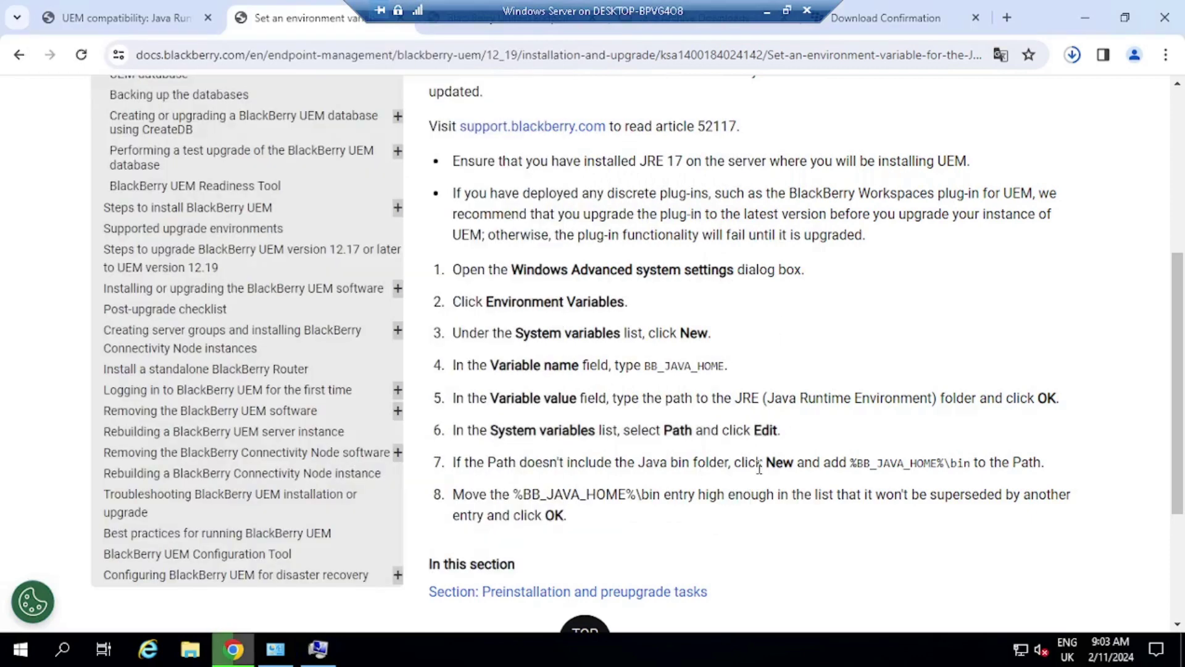
left_click_drag(476, 463, 815, 462)
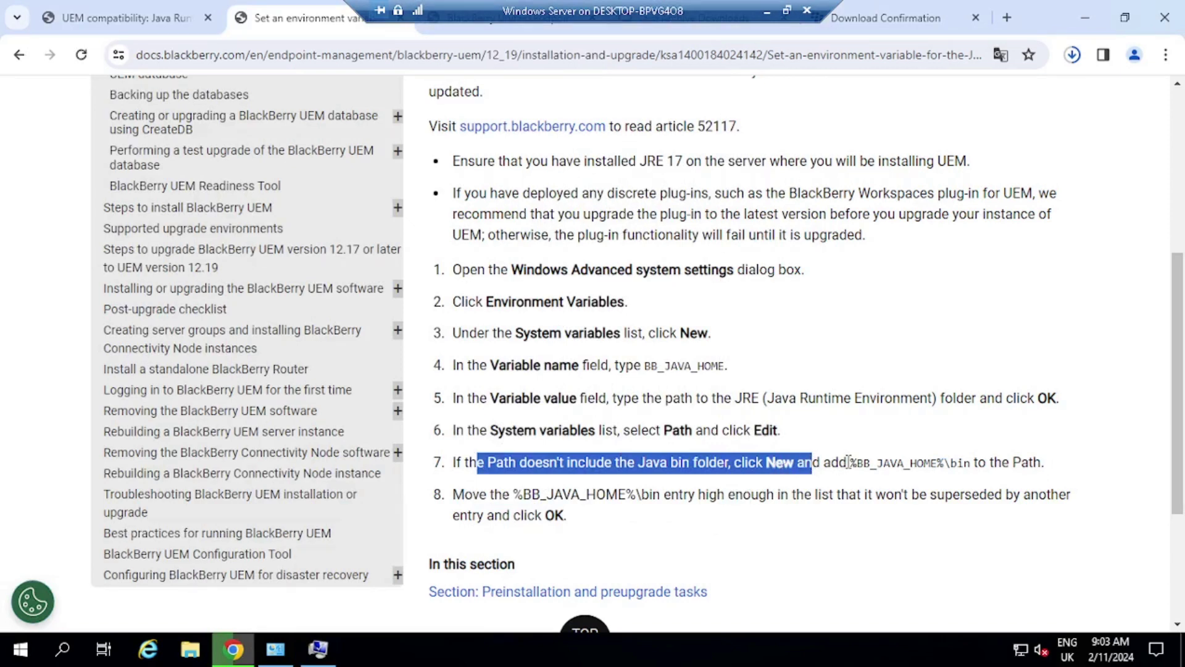
left_click_drag(971, 463, 852, 464)
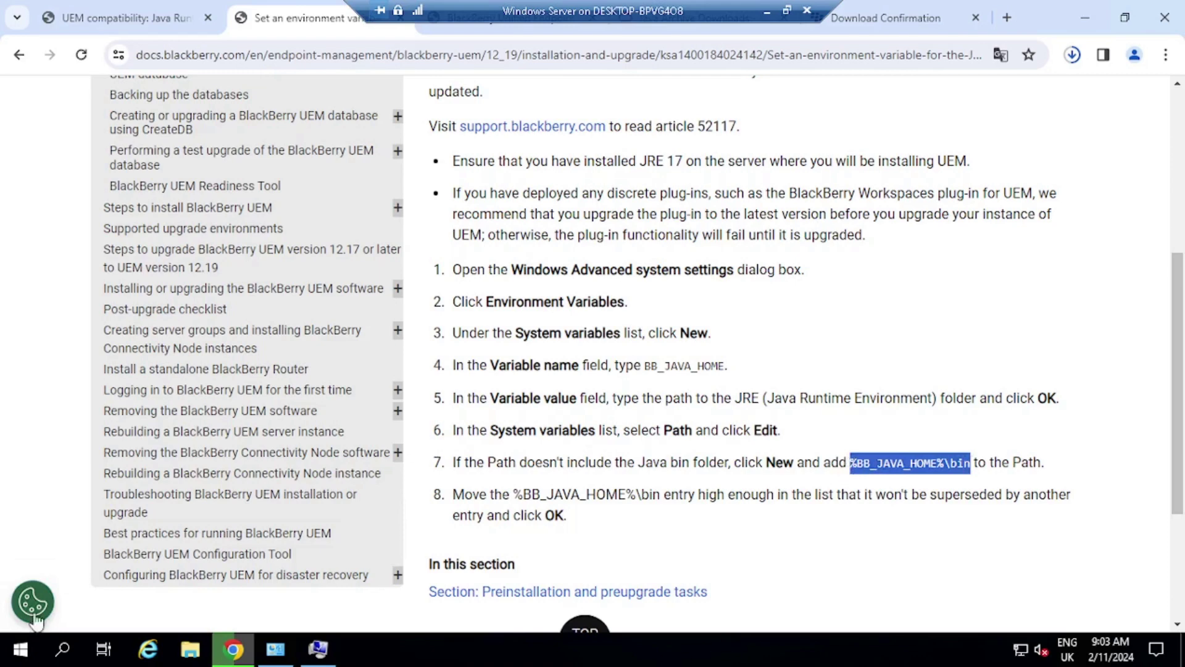
left_click(319, 648)
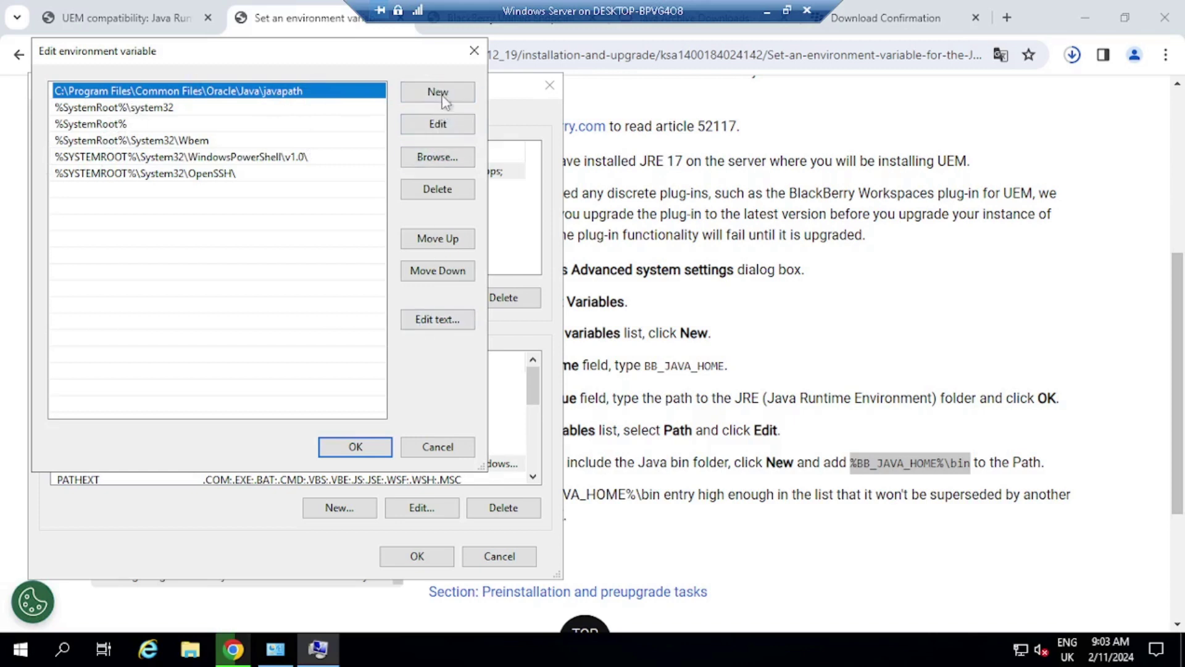
left_click(439, 93)
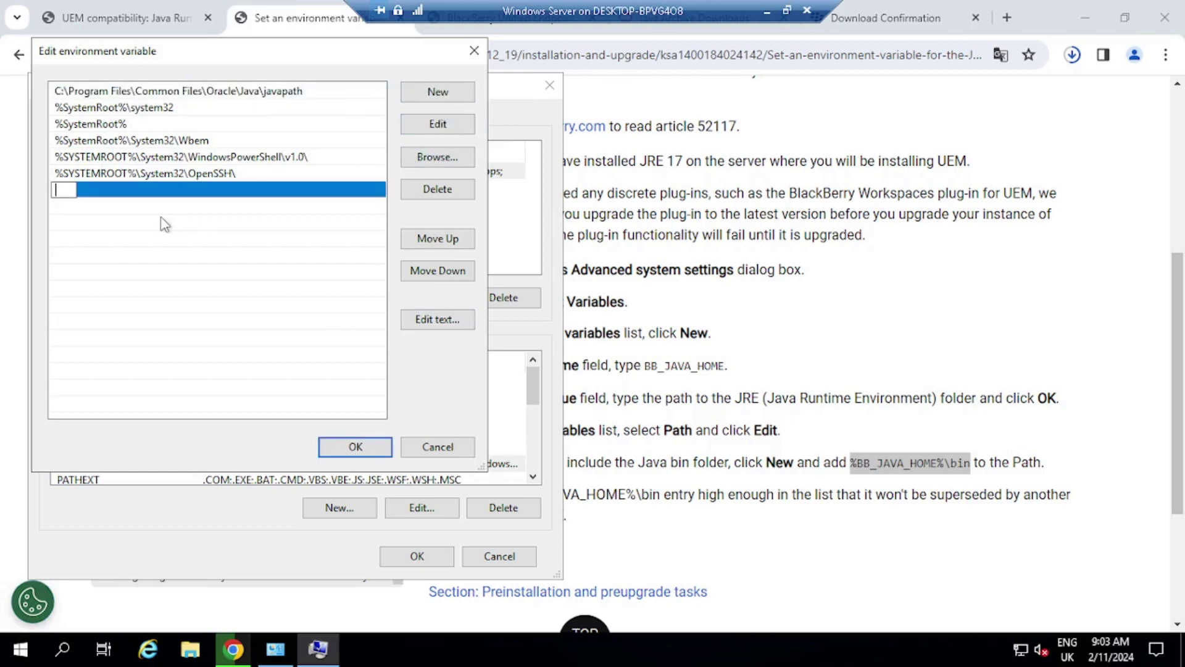
type("%BB_JAVA_HOME%\\bin")
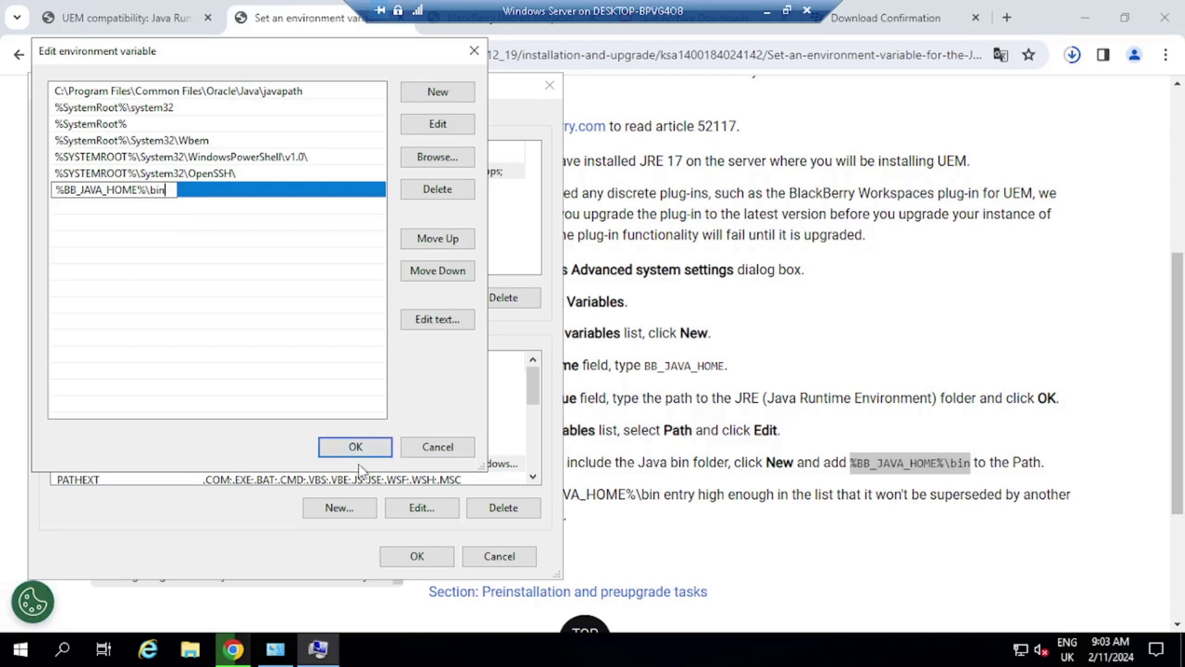
left_click(363, 448)
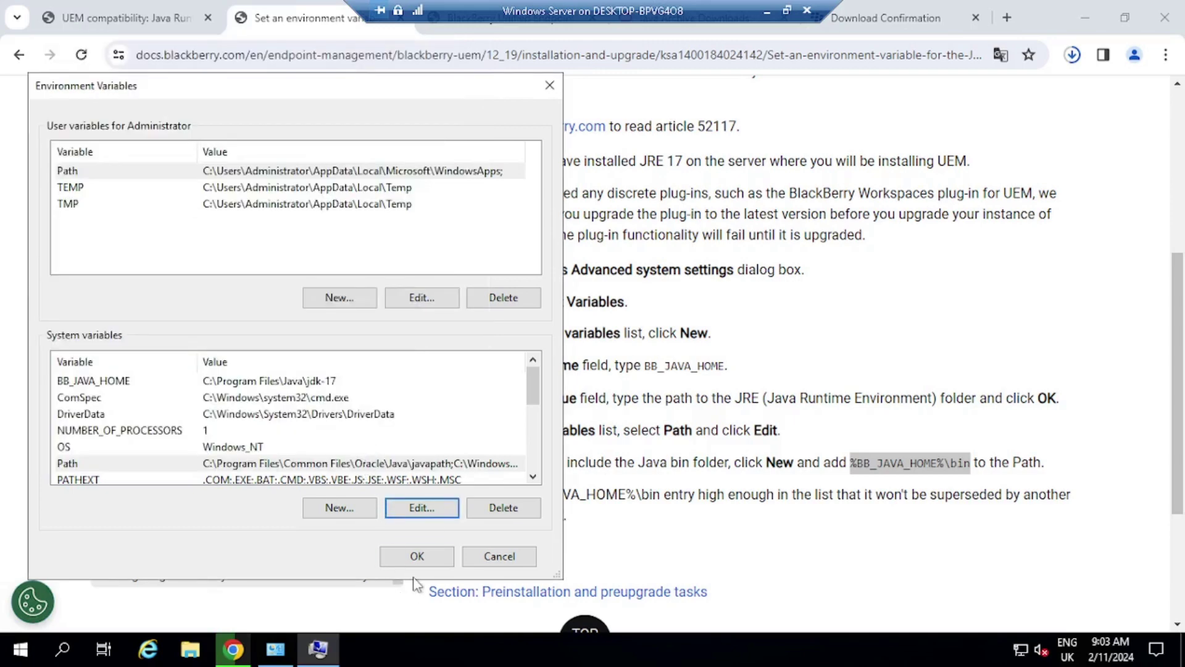
left_click(417, 554)
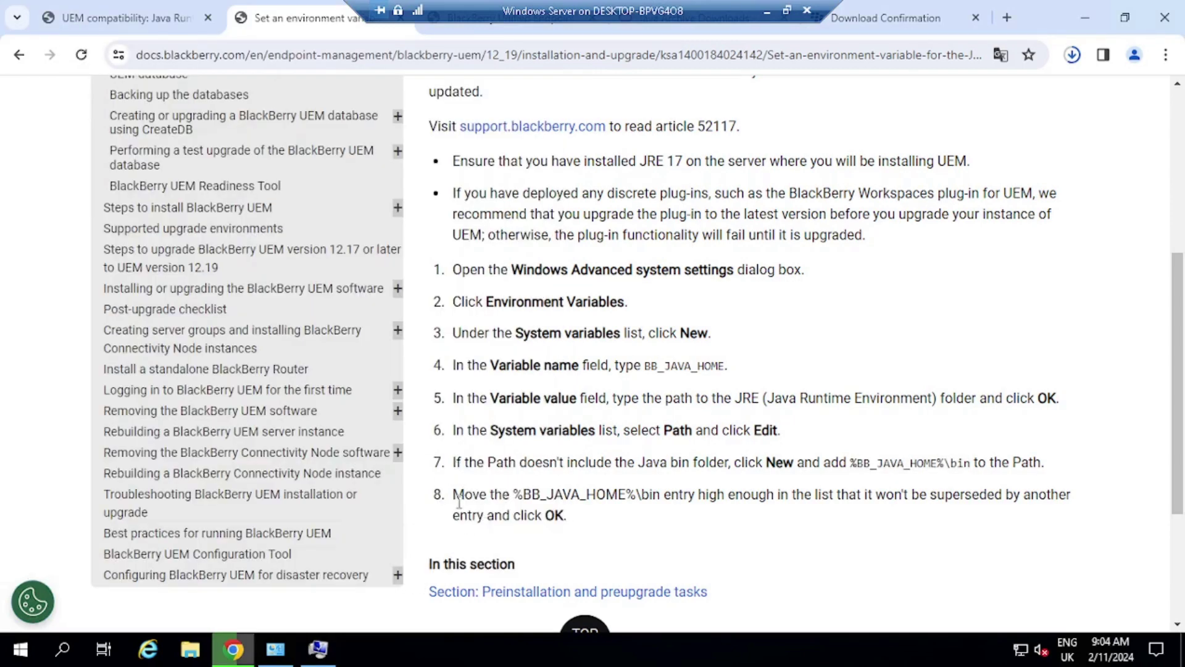
- Move %BB_JAVA_HOME%\bin up three places to the top of Path, then close all dialogs
left_click_drag(459, 500, 615, 494)
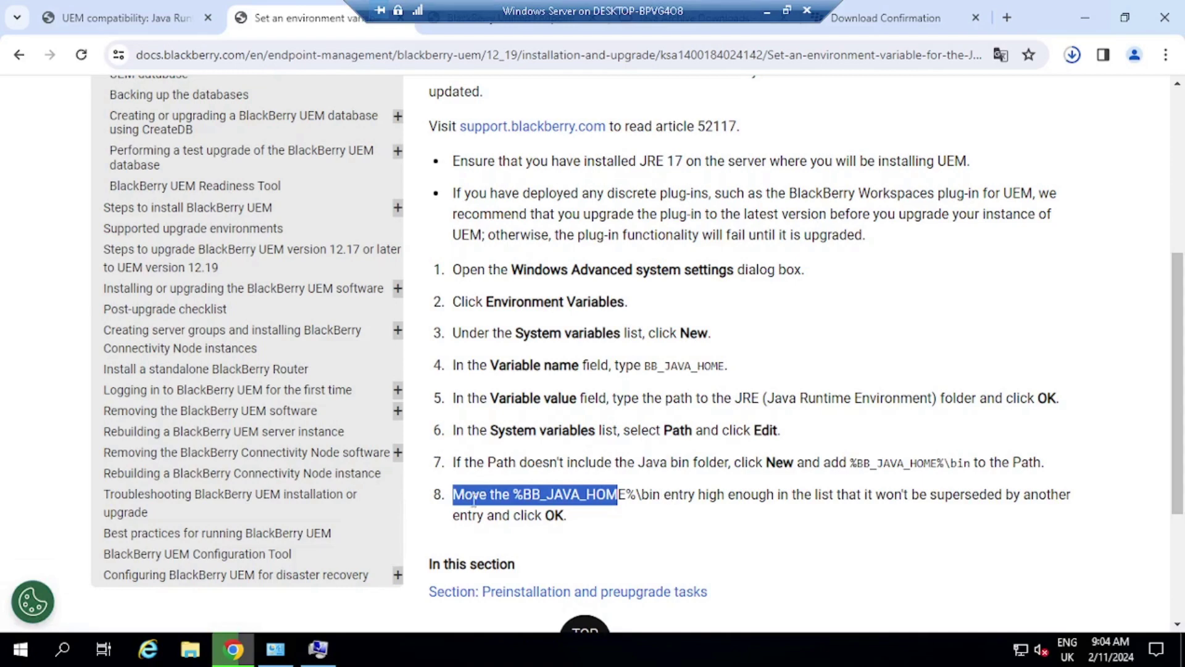
left_click(319, 649)
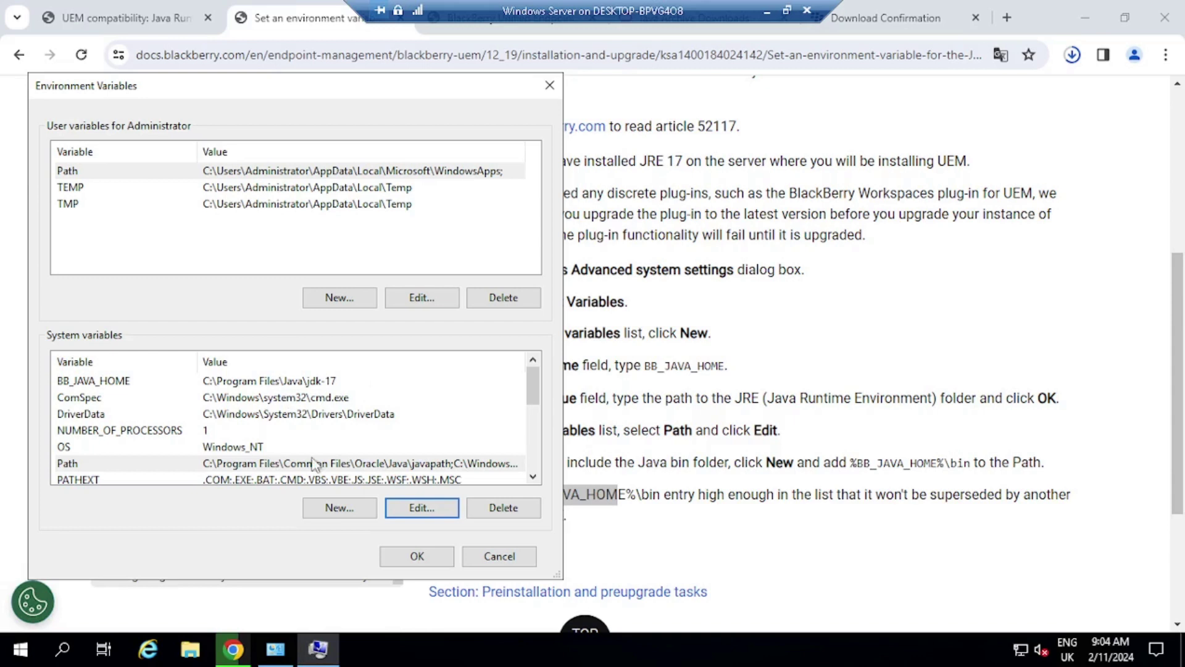
left_click(437, 503)
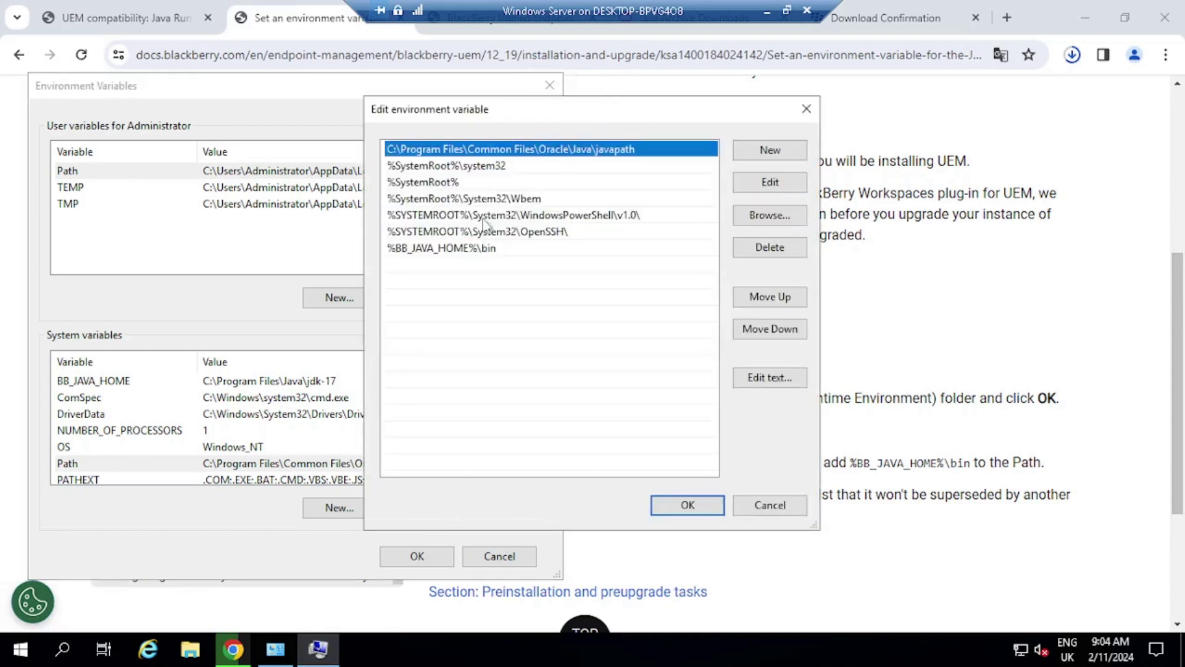
left_click(497, 248)
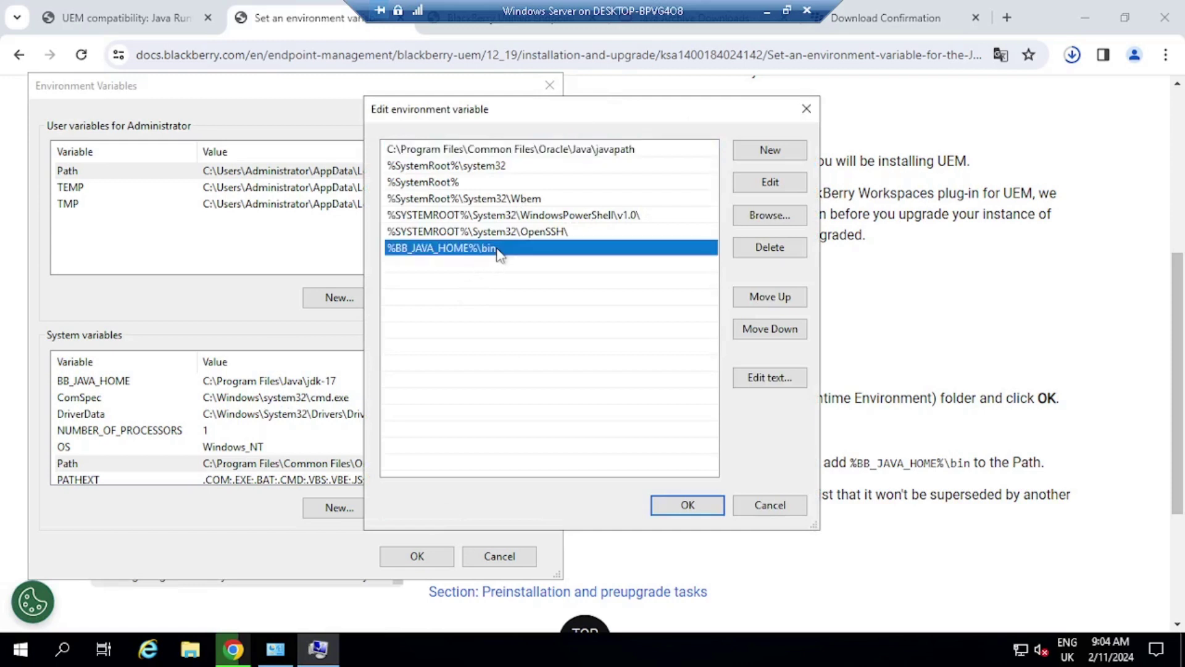
left_click(773, 297)
left_click(773, 296)
left_click(773, 297)
left_click(773, 297)
left_click(773, 297)
left_click(773, 297)
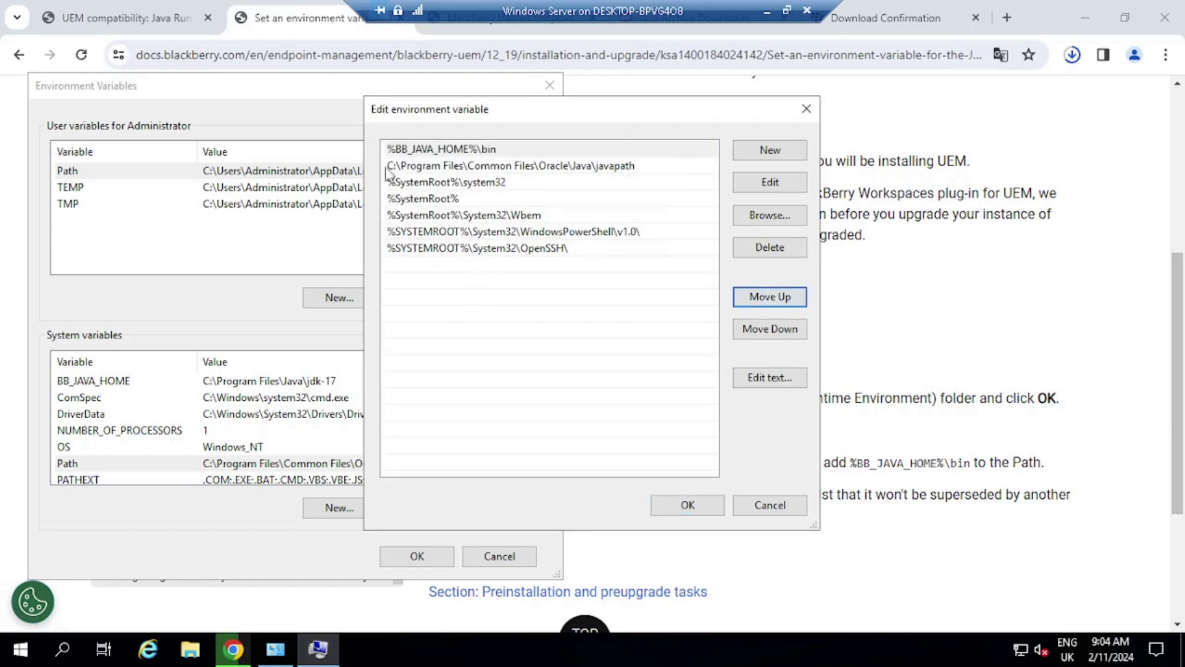
left_click(687, 505)
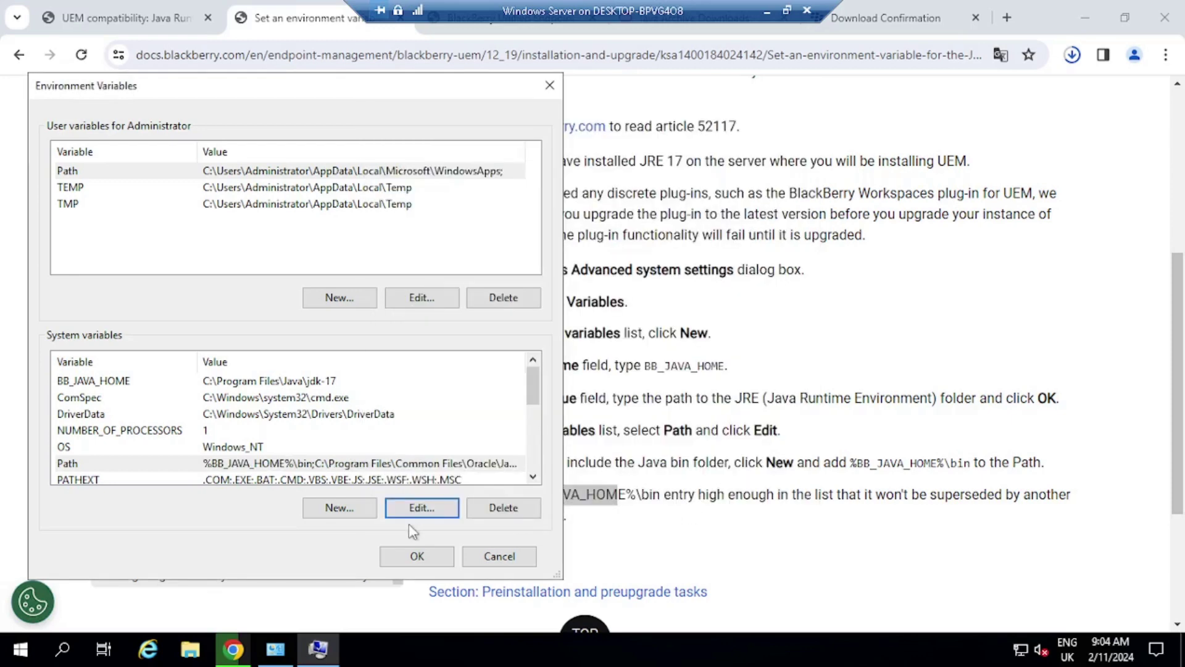
left_click(412, 556)
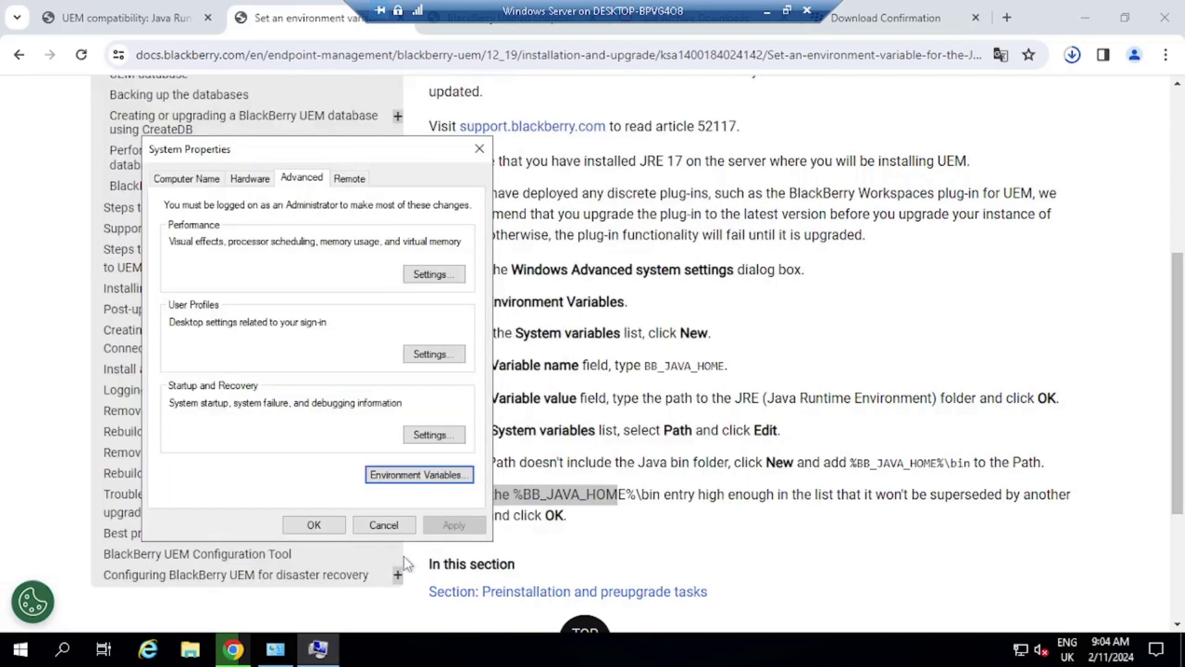
left_click(360, 525)
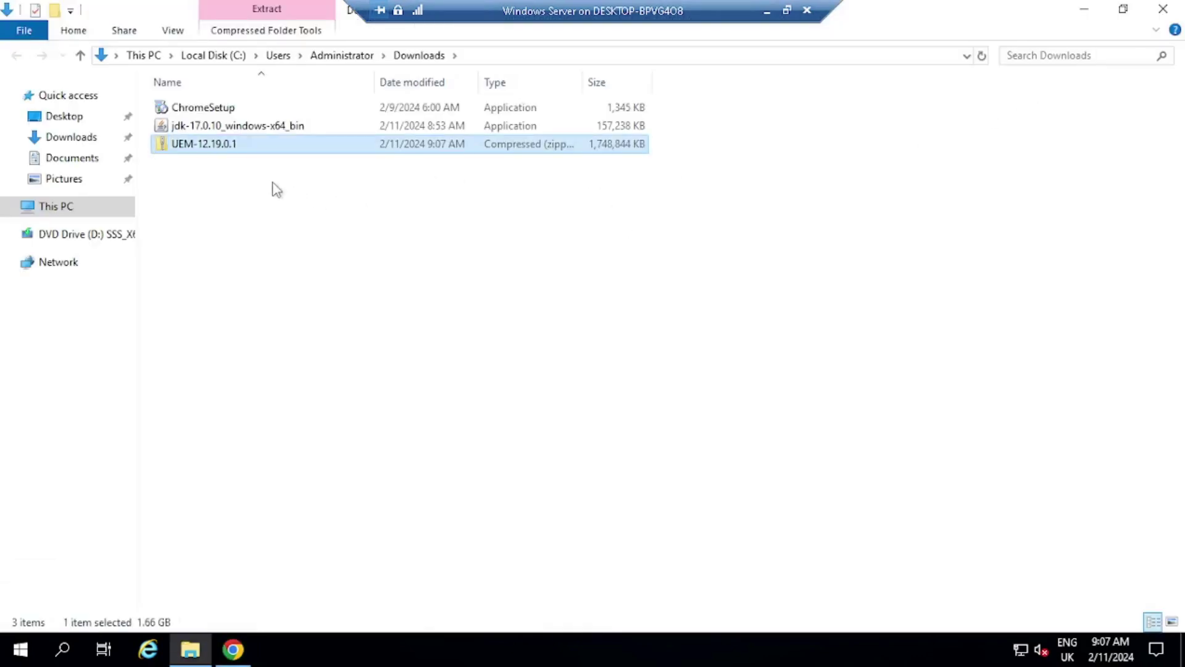
- Extract the UEM-12.19.0.1 zip into the Downloads folder
right_click(208, 144)
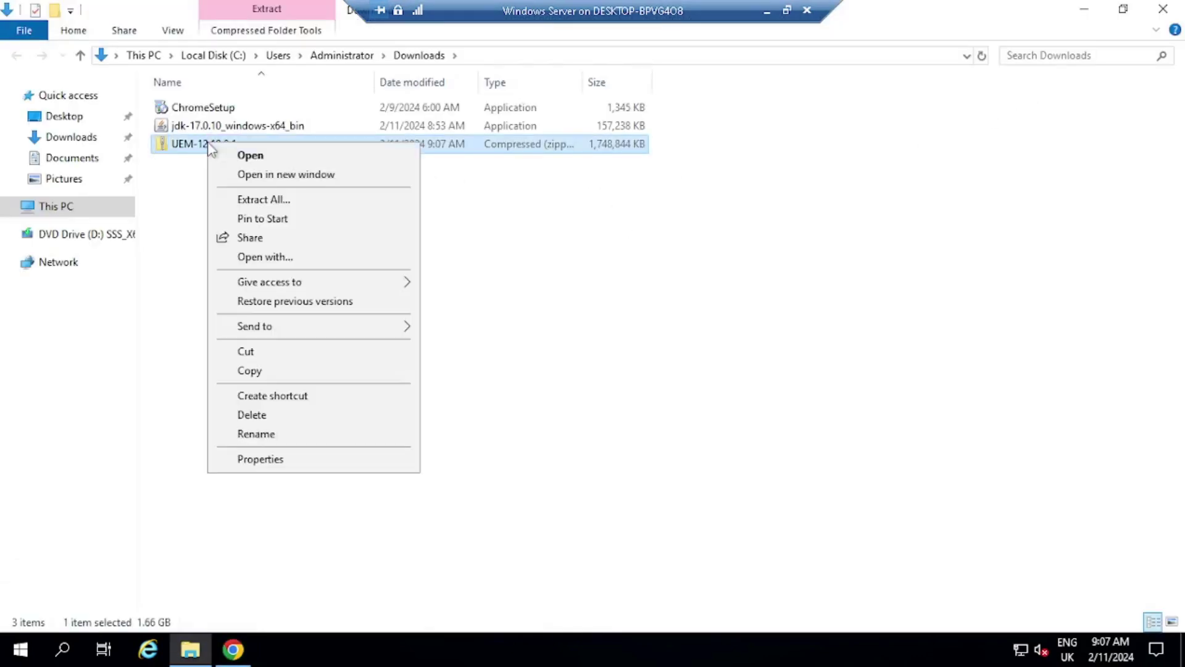
left_click(315, 207)
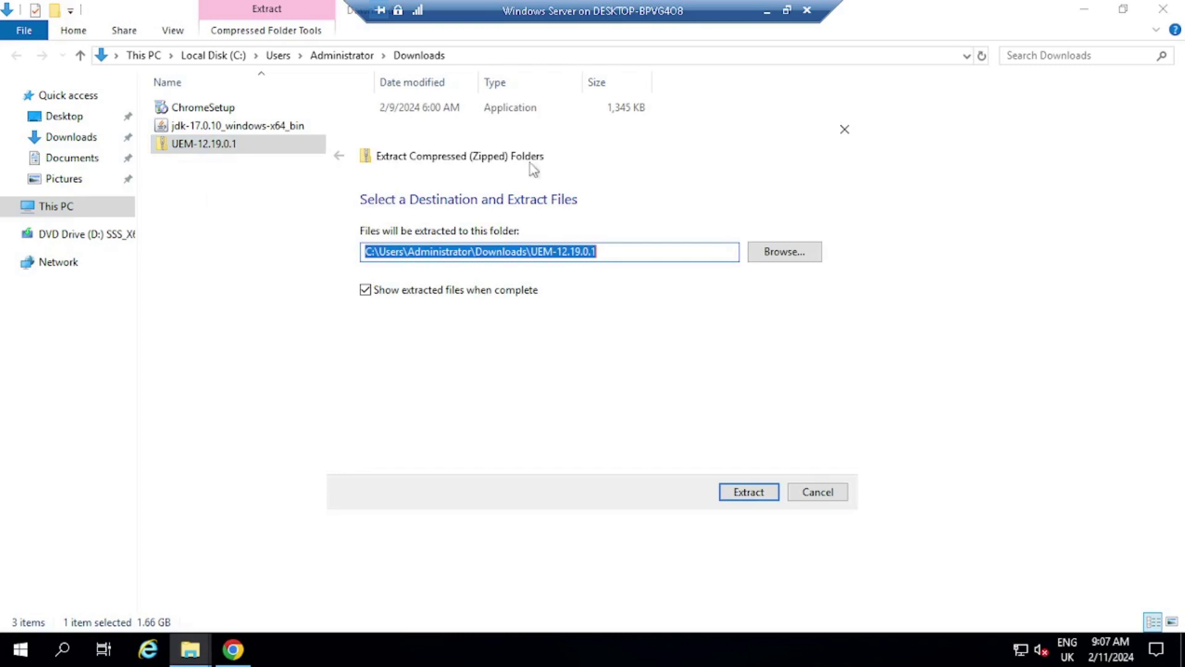
left_click(735, 490)
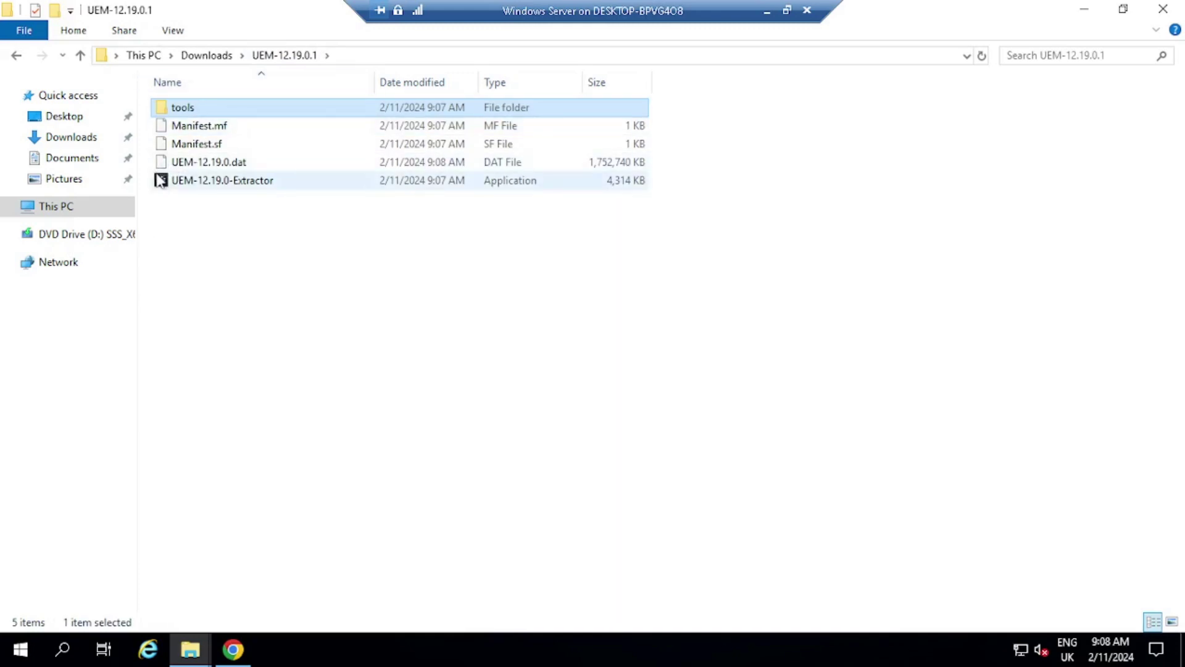
- Run UEM-12.19.0-Extractor to unzip UEM-12.19.0.dat into C:\BlackBerry\UEM
double_click(242, 184)
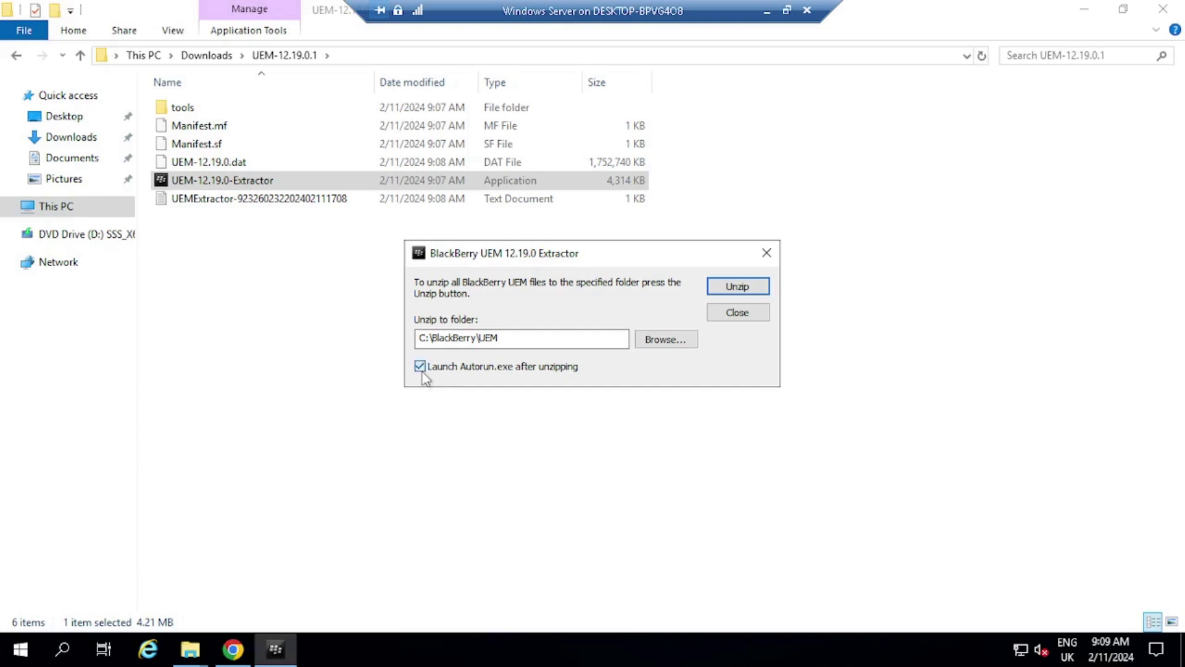
left_click(726, 290)
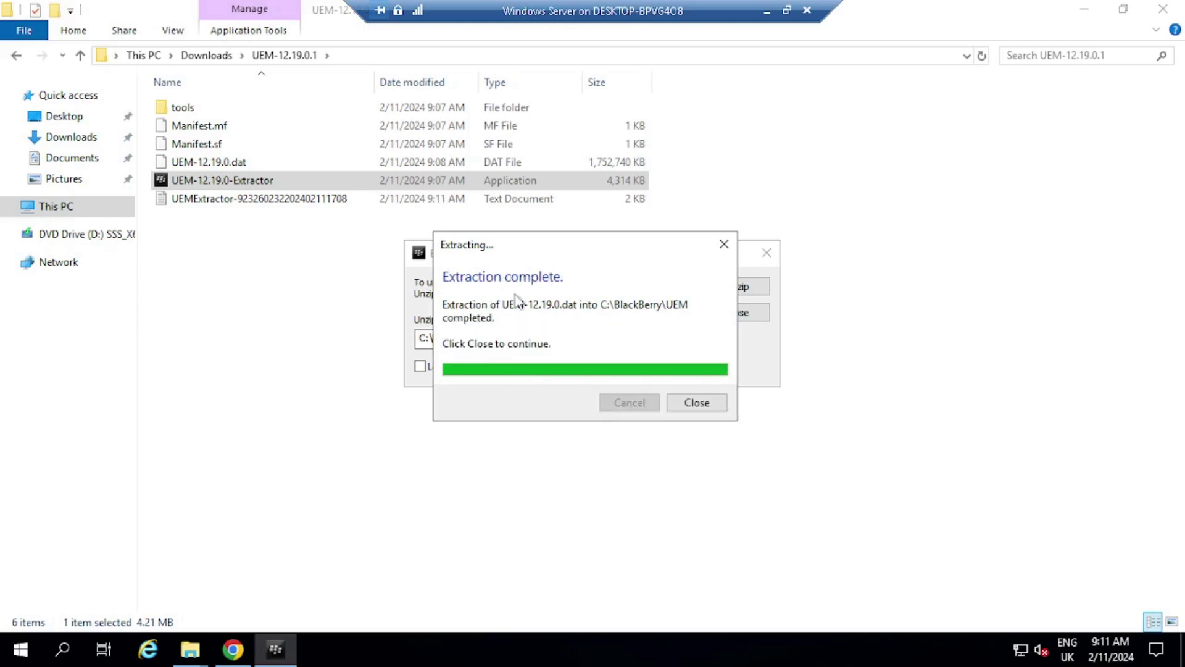
left_click(702, 405)
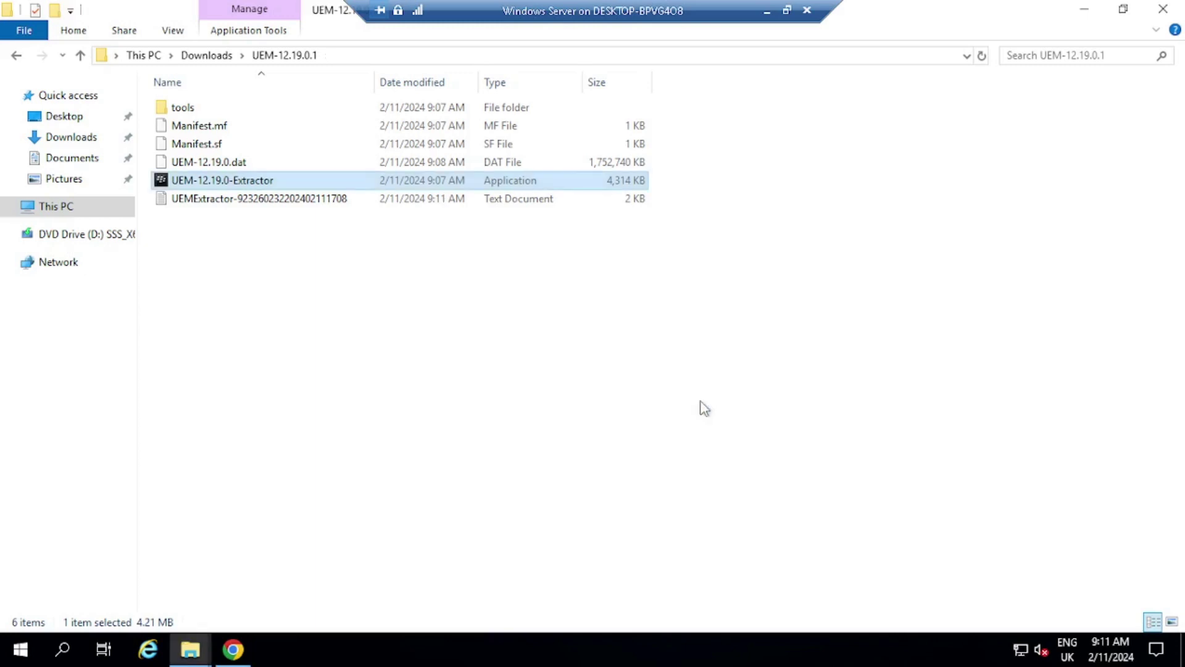
- Launch Setup from C:\BlackBerry\UEM\BlackBerry UEM 12.19.0 with English as the language
left_click(53, 210)
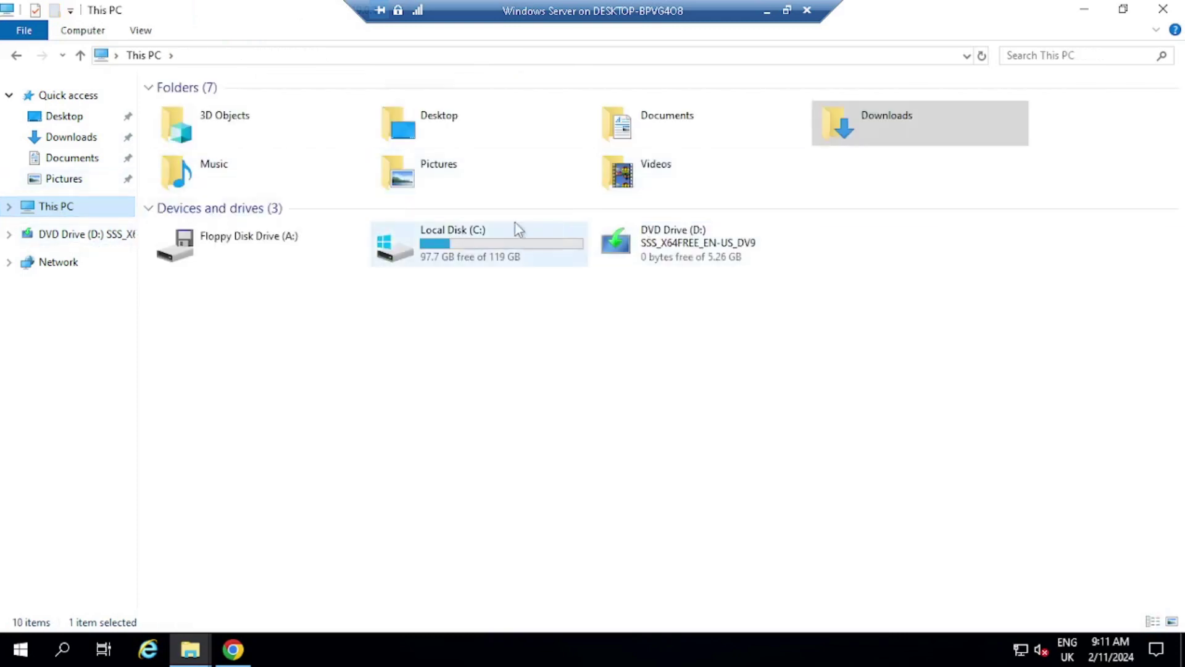
double_click(479, 233)
double_click(235, 108)
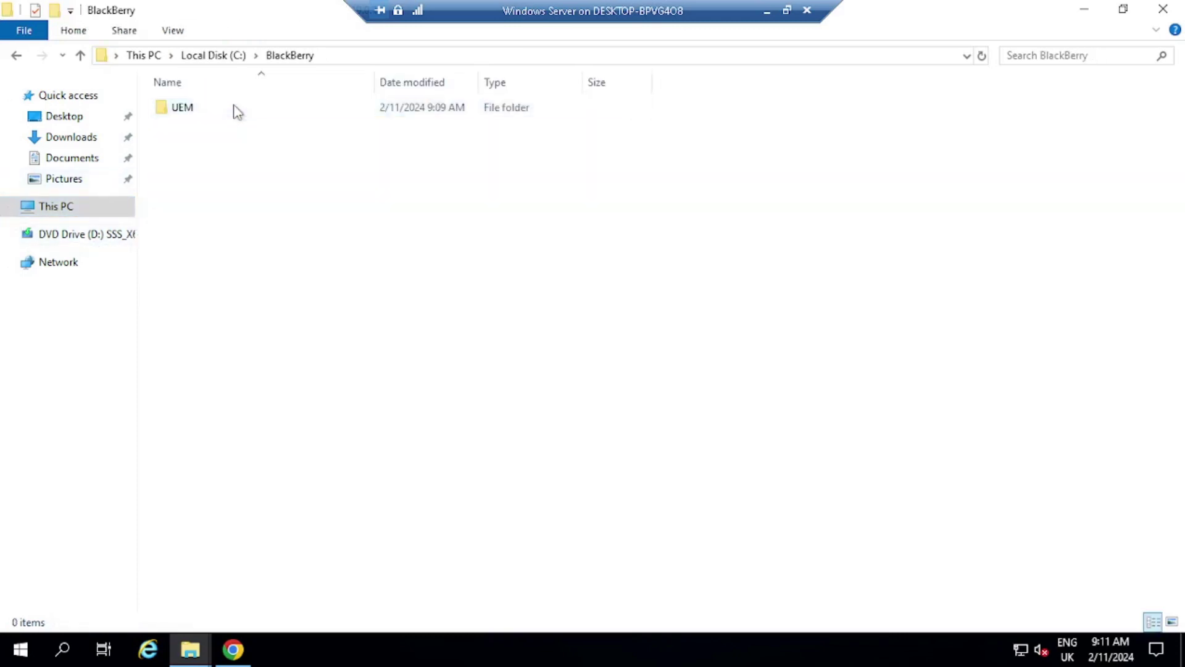
double_click(235, 108)
double_click(235, 108)
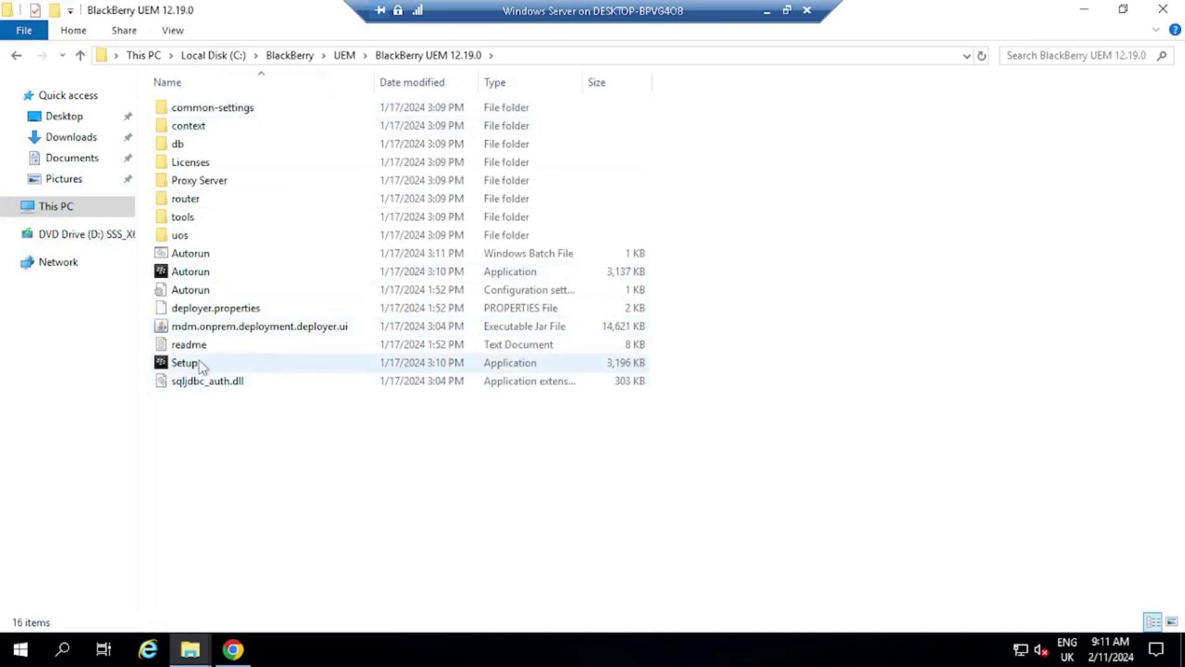
double_click(199, 364)
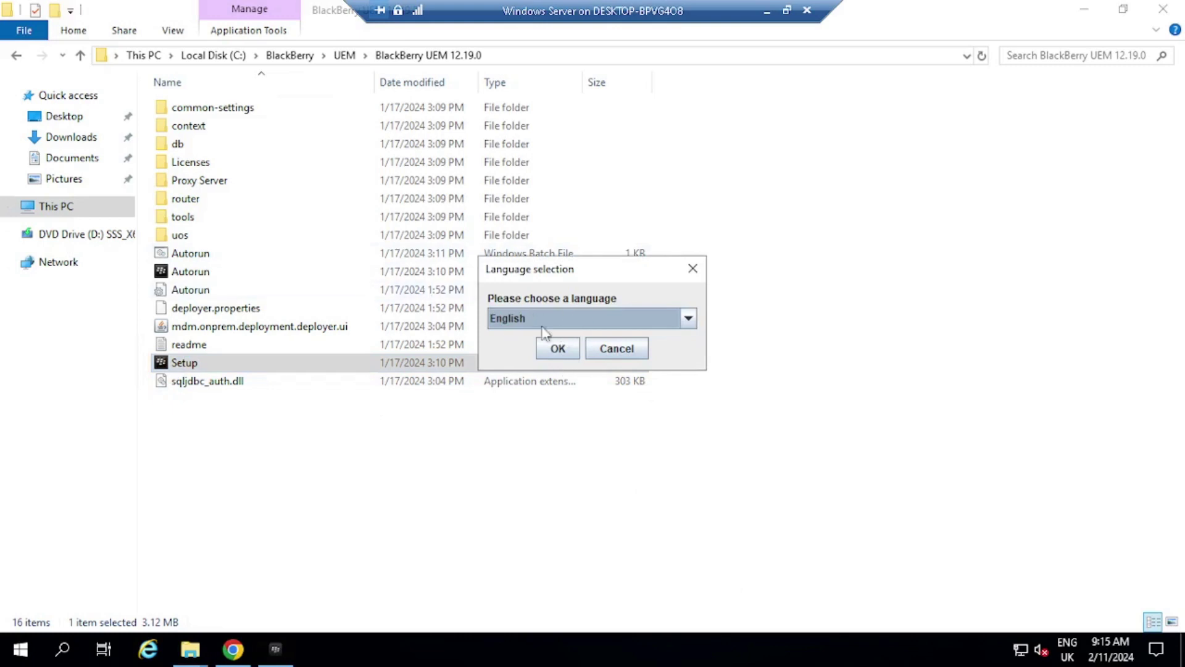
left_click(557, 348)
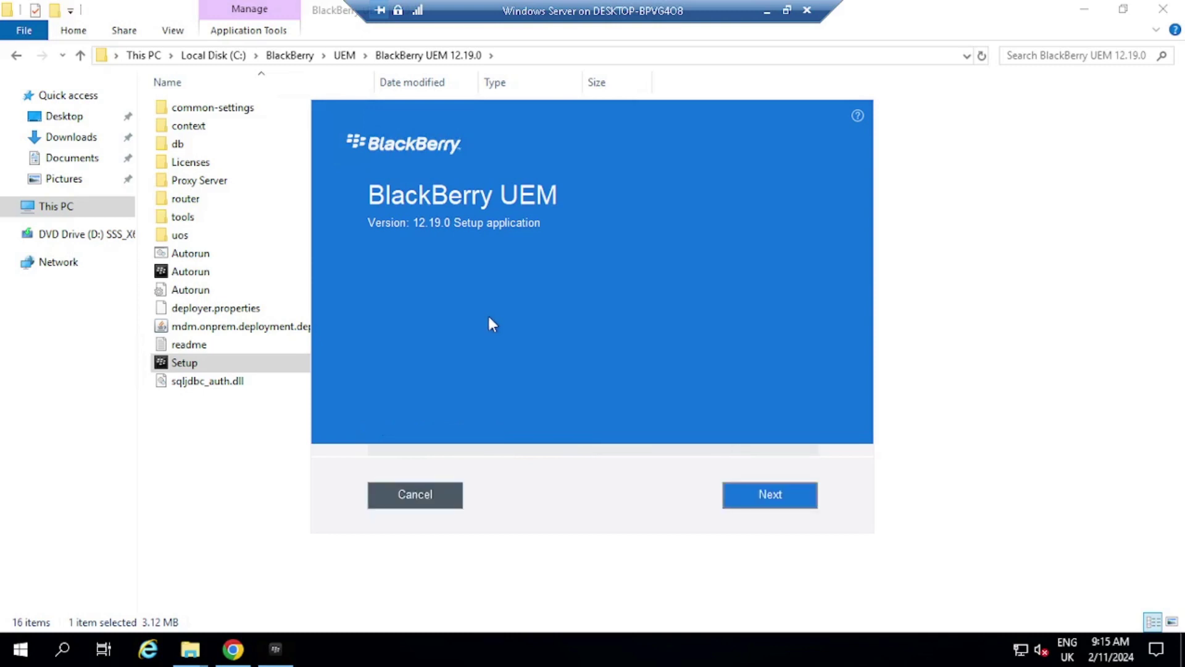
- Pass the welcome screen, pick United Kingdom (English), accept the license terms and continue
left_click(792, 490)
left_click(467, 227)
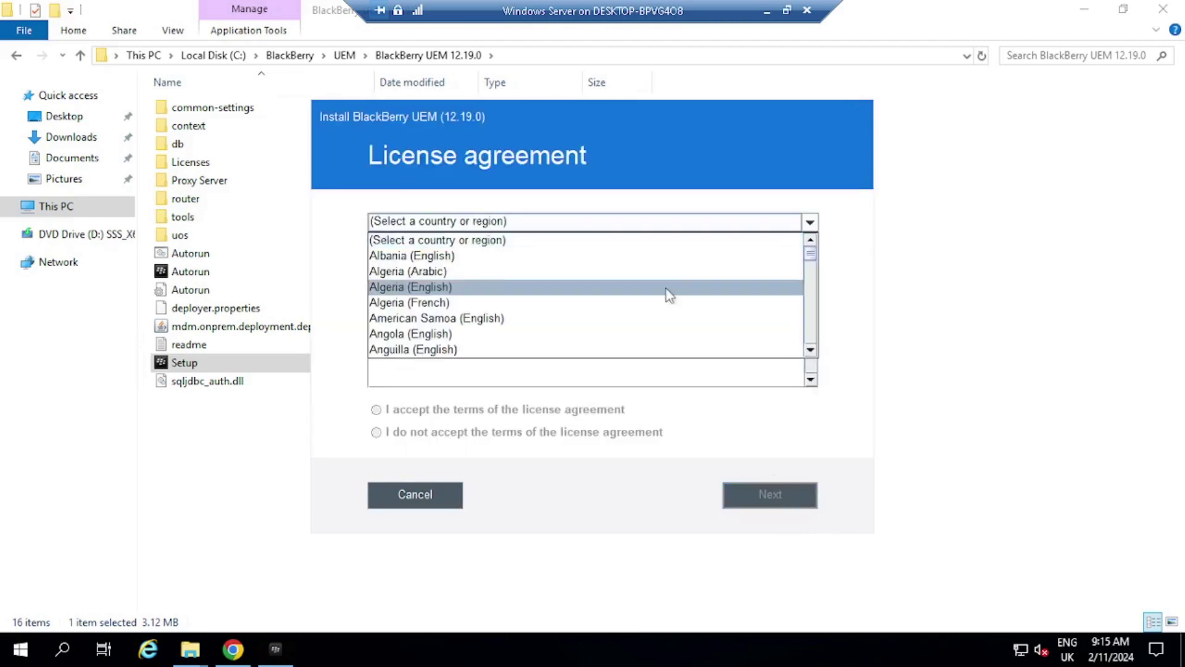
scroll(667, 294, "down", 5)
left_click_drag(811, 256, 800, 322)
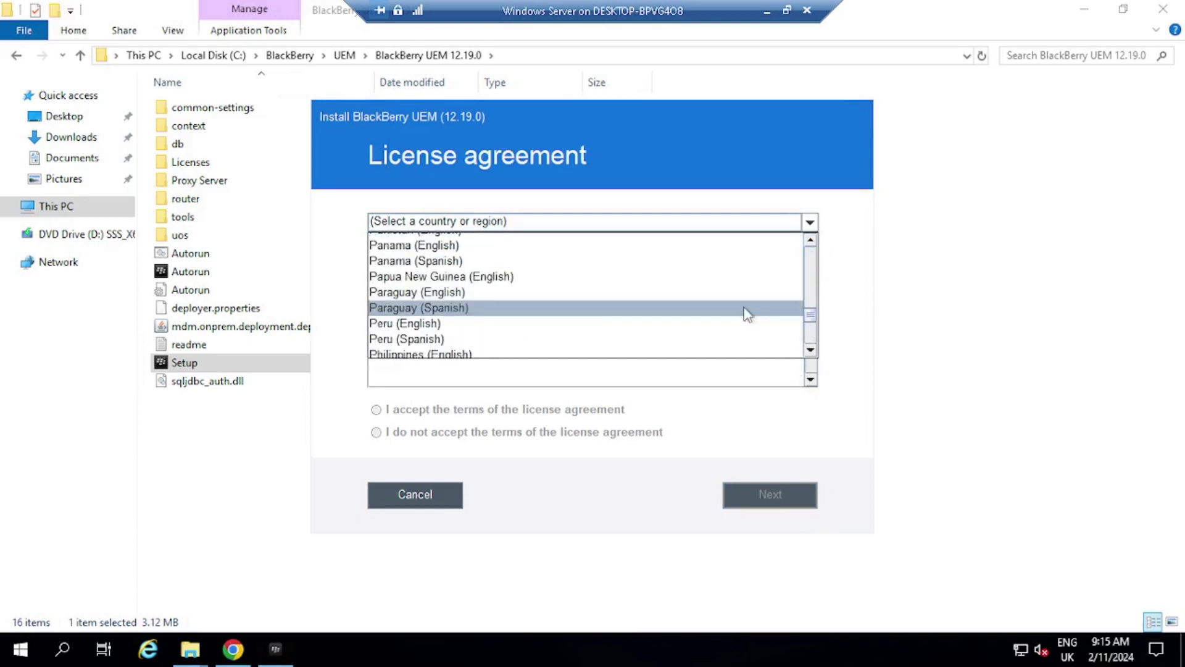
scroll(593, 312, "down", 2)
scroll(593, 313, "up", 1)
scroll(594, 316, "up", 5)
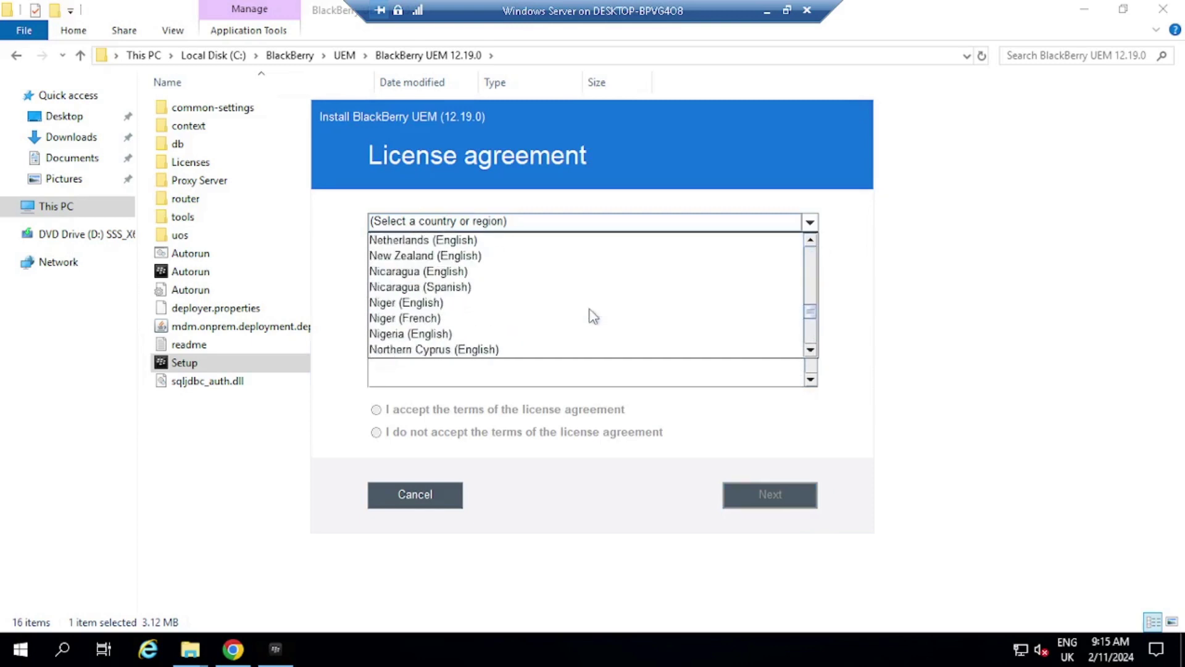
scroll(596, 314, "down", 12)
scroll(599, 315, "down", 8)
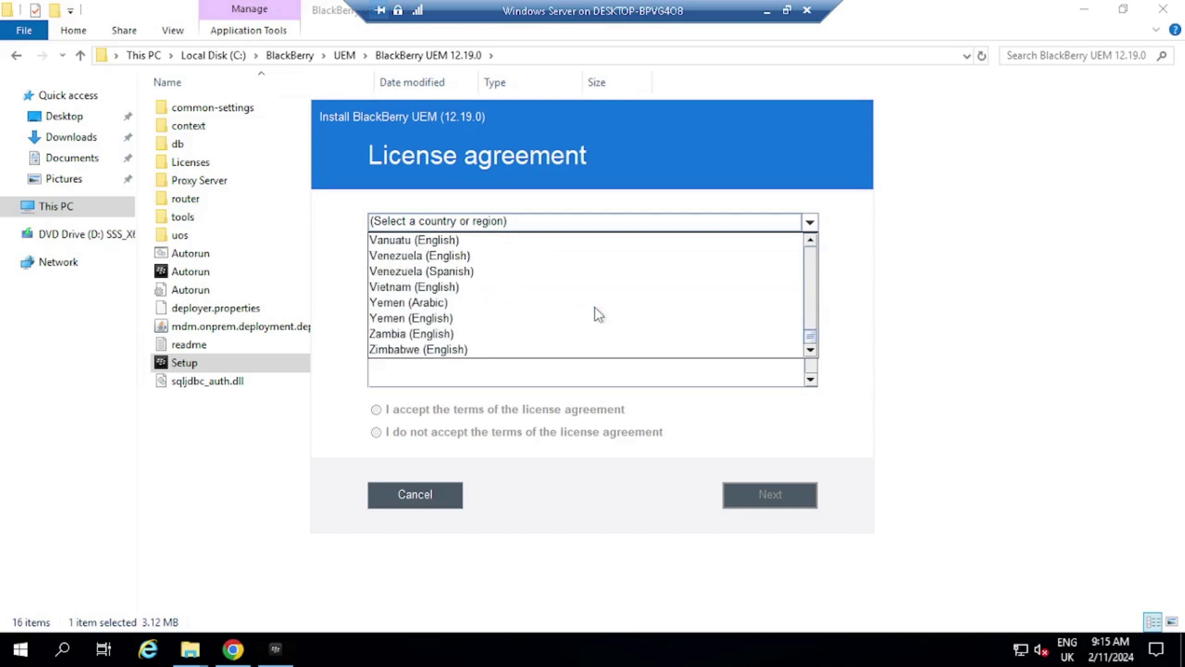
scroll(599, 315, "up", 3)
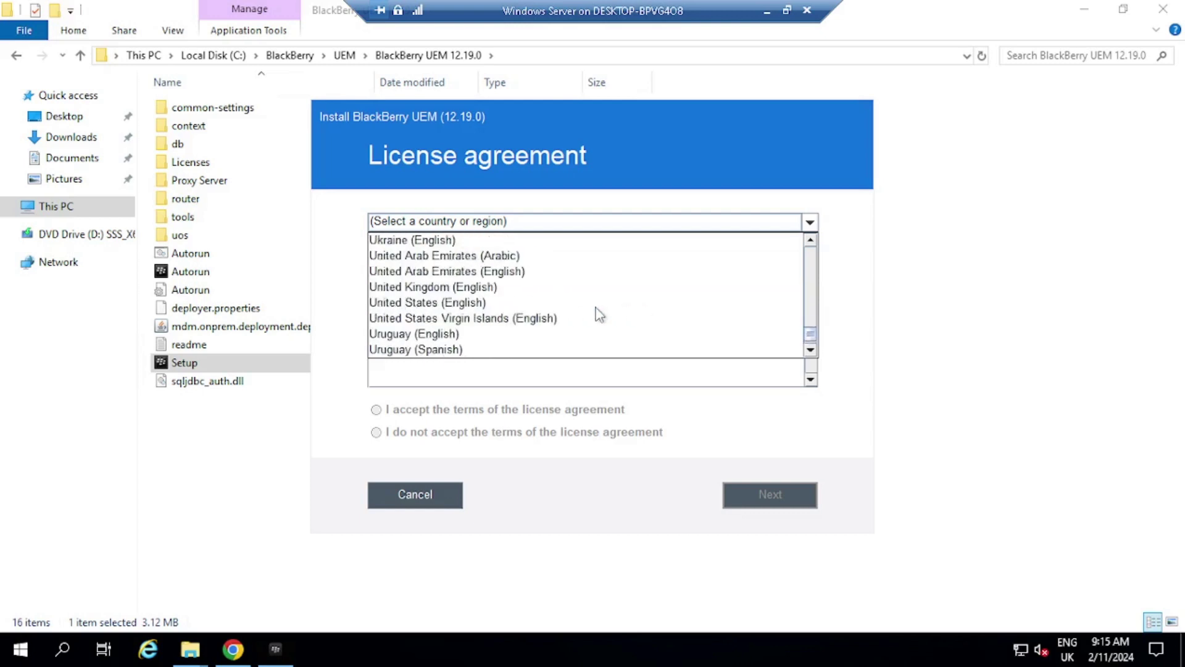
left_click(524, 288)
left_click(534, 410)
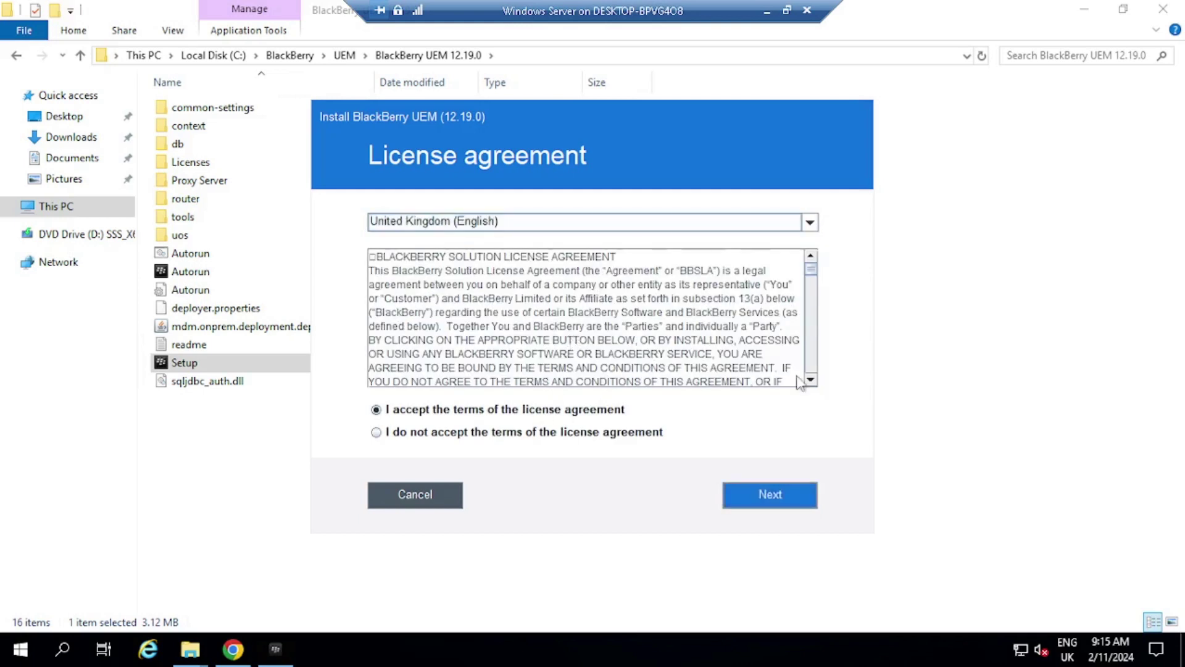
left_click(792, 507)
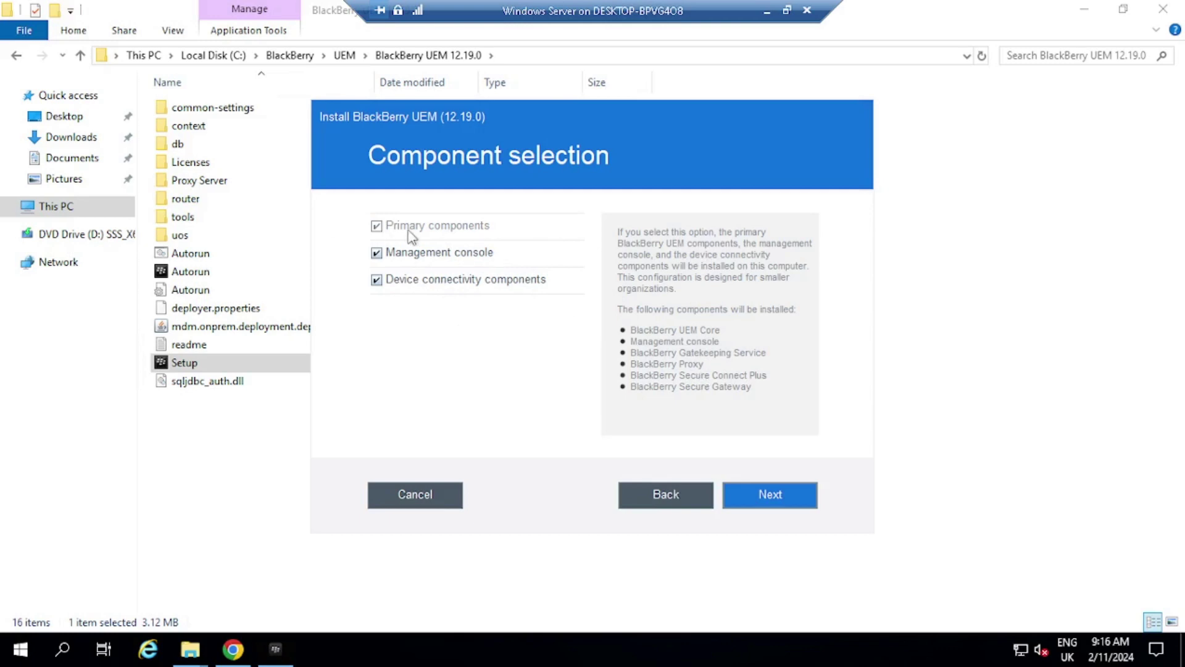
- Uncheck then recheck Management console and Device connectivity, and proceed to the requirements check
left_click(377, 253)
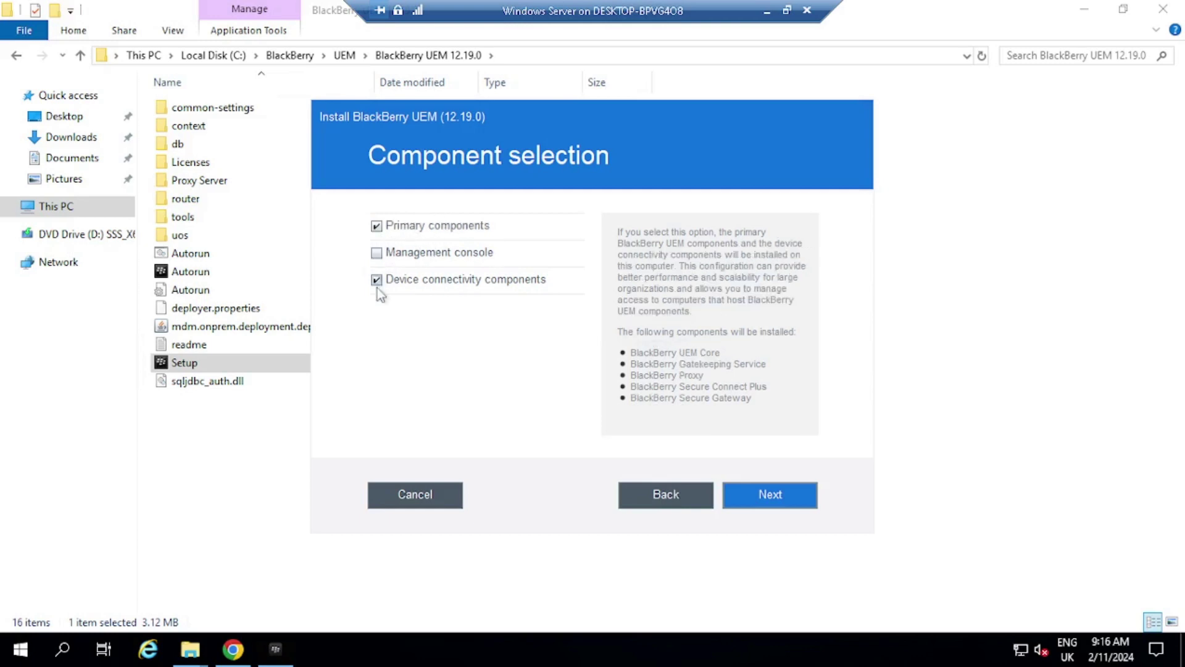
left_click(377, 281)
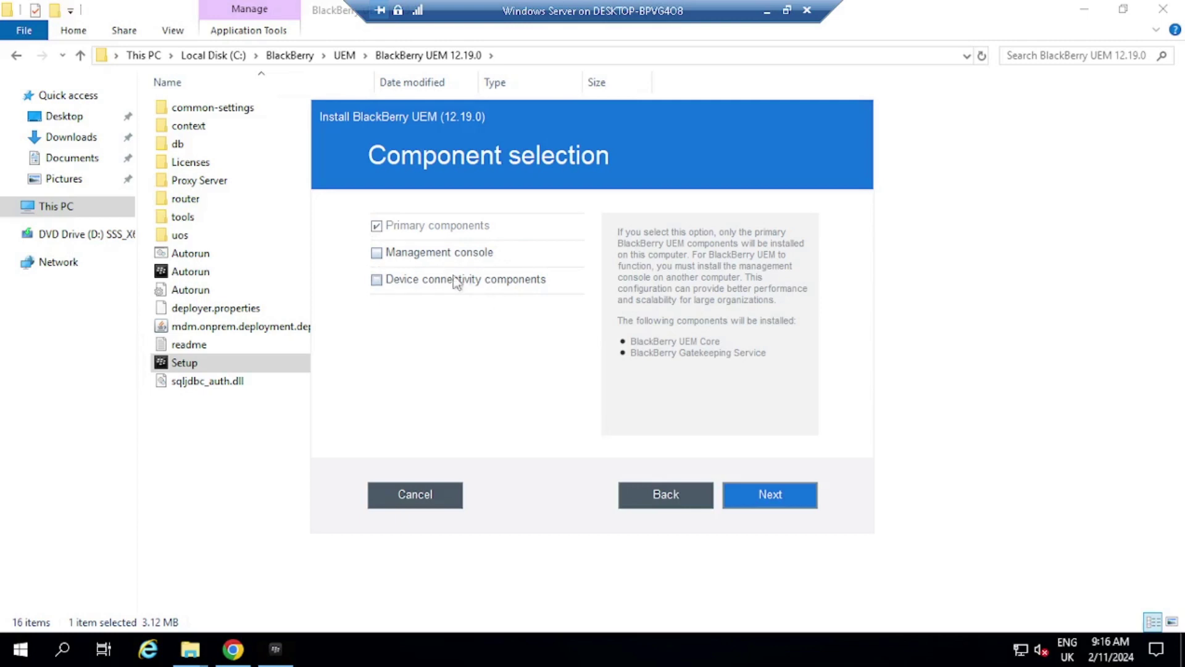
left_click(377, 255)
left_click(376, 279)
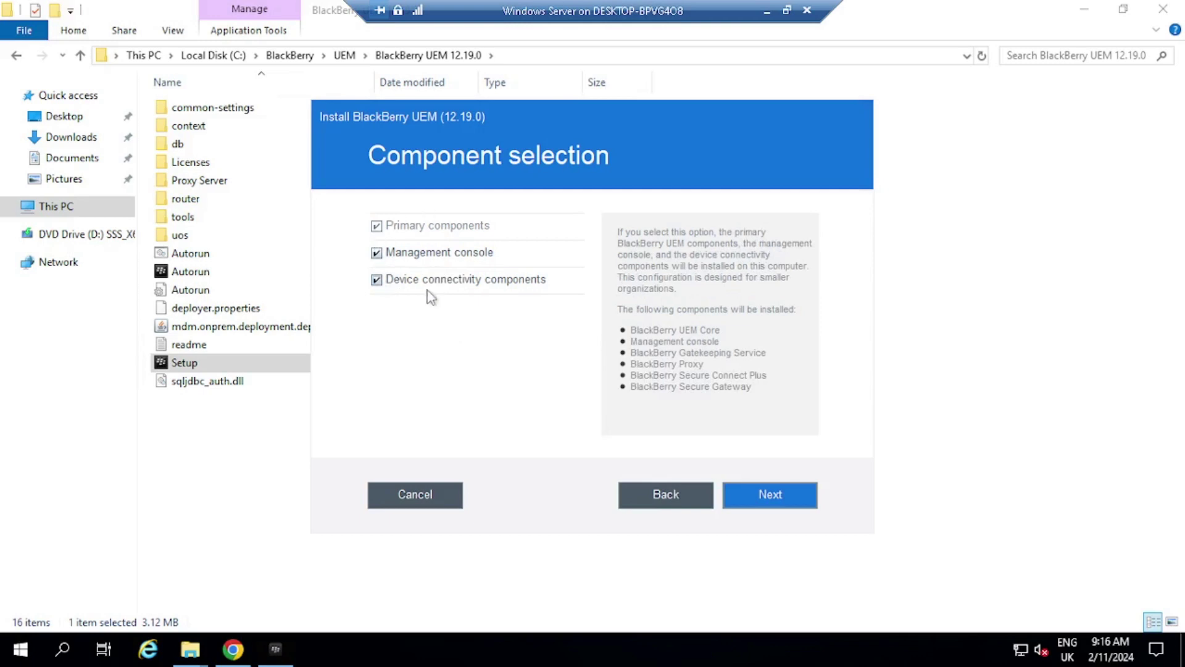
left_click(776, 491)
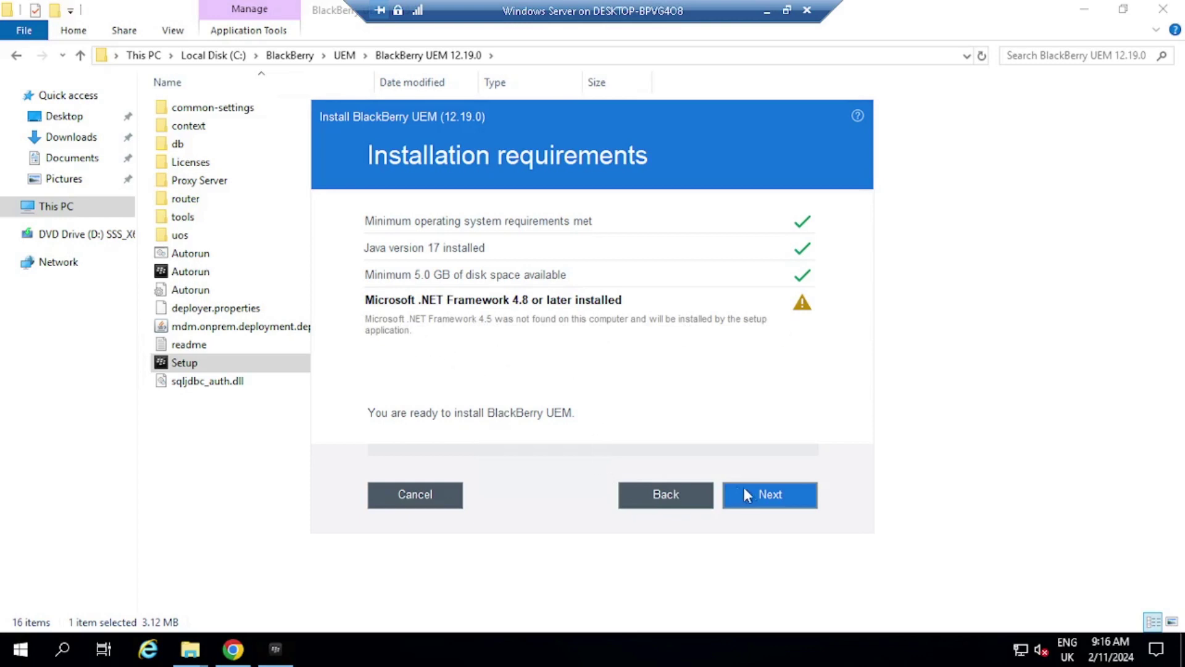
- Choose to create a new UEM database on a locally installed SQL Server 2017 Express
left_click(768, 498)
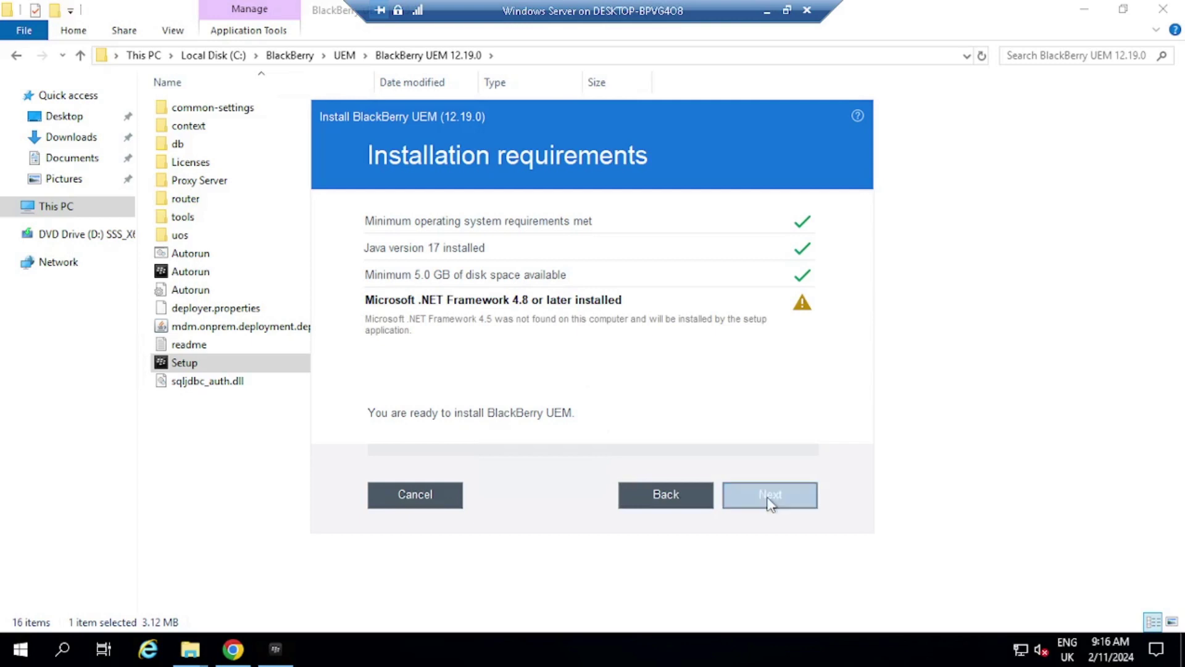
left_click(474, 237)
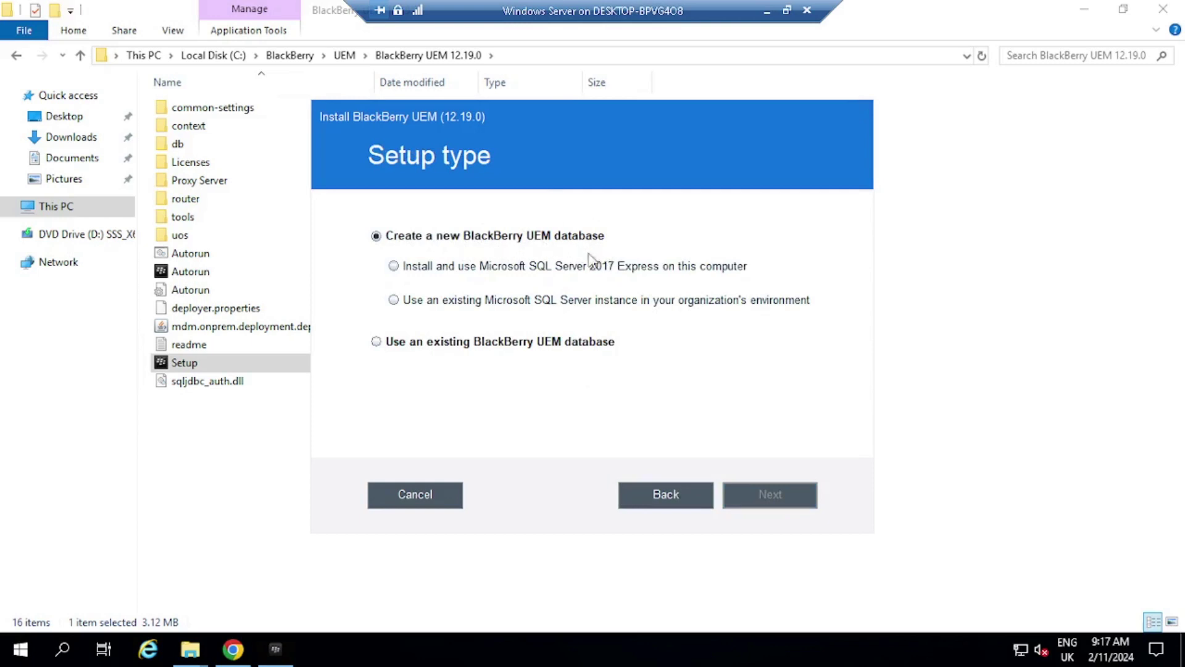
left_click(430, 270)
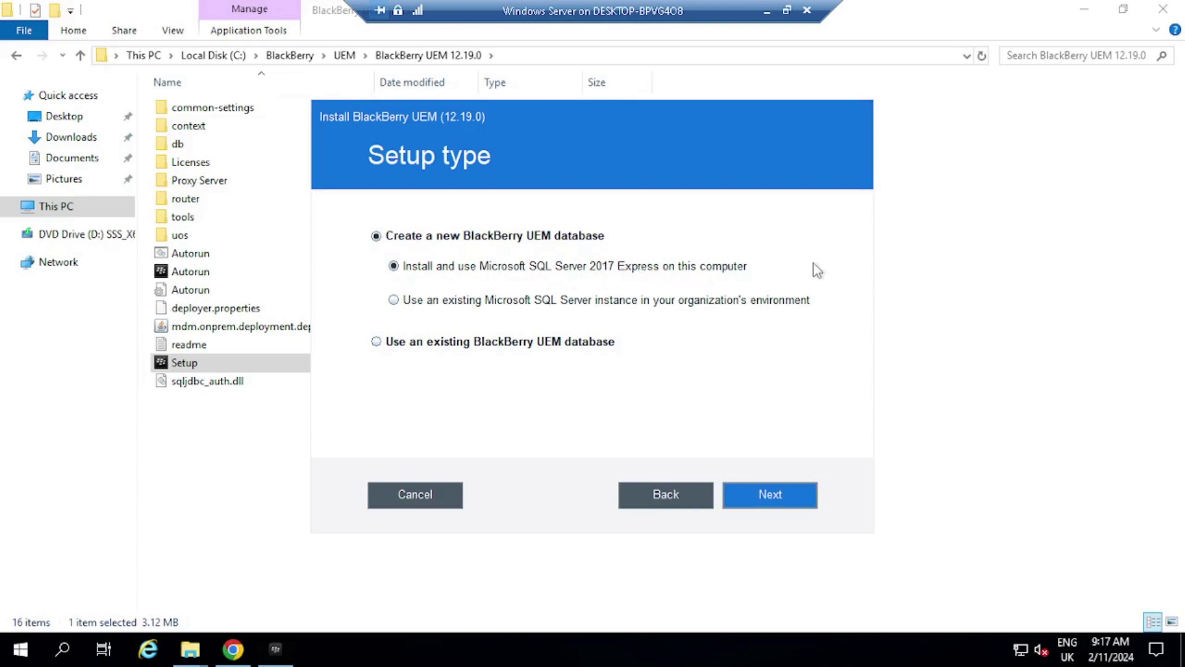
left_click(777, 497)
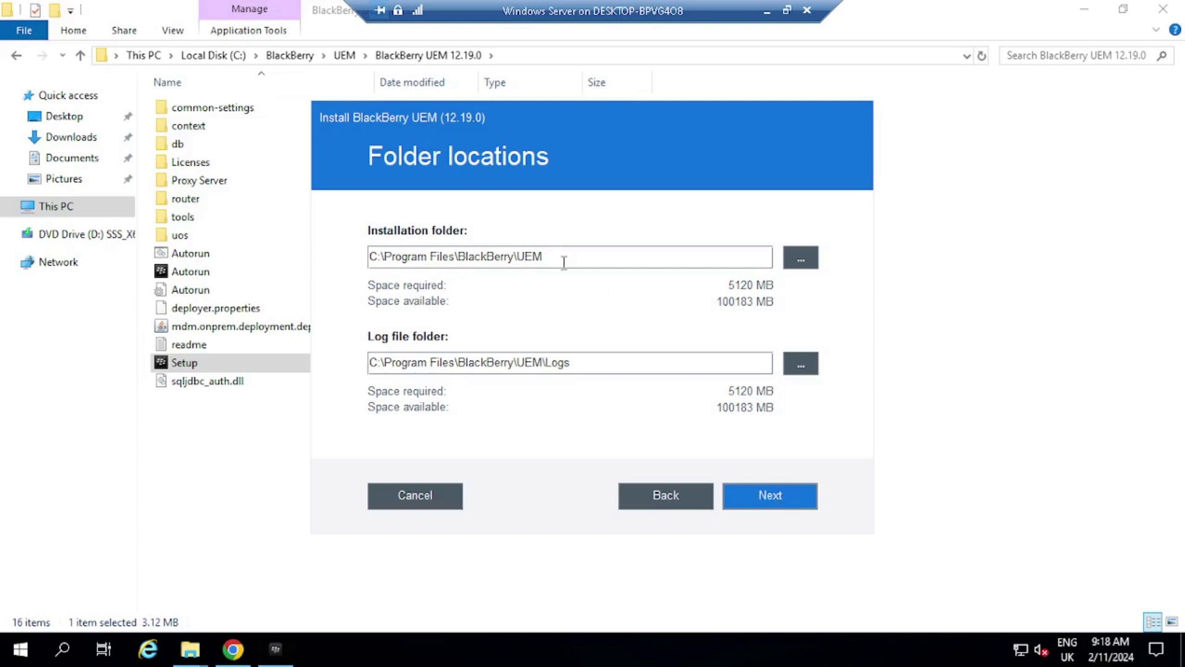
- Accept the default installation and log folder locations, creating the missing log folder
left_click_drag(427, 364, 572, 364)
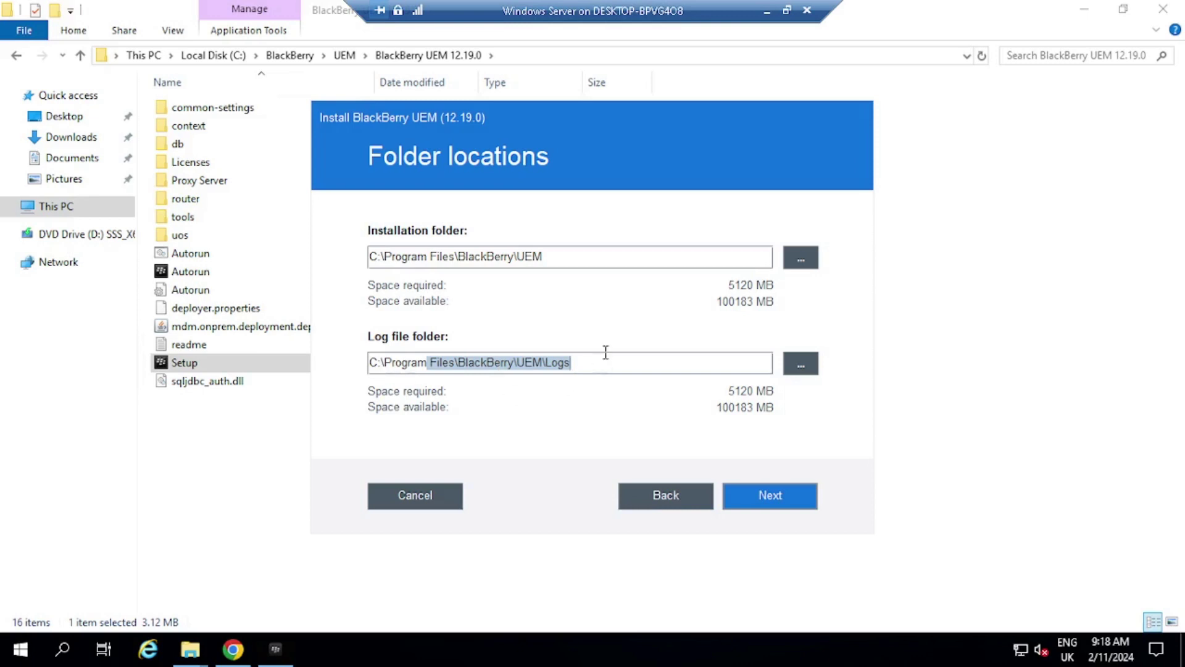
left_click(744, 501)
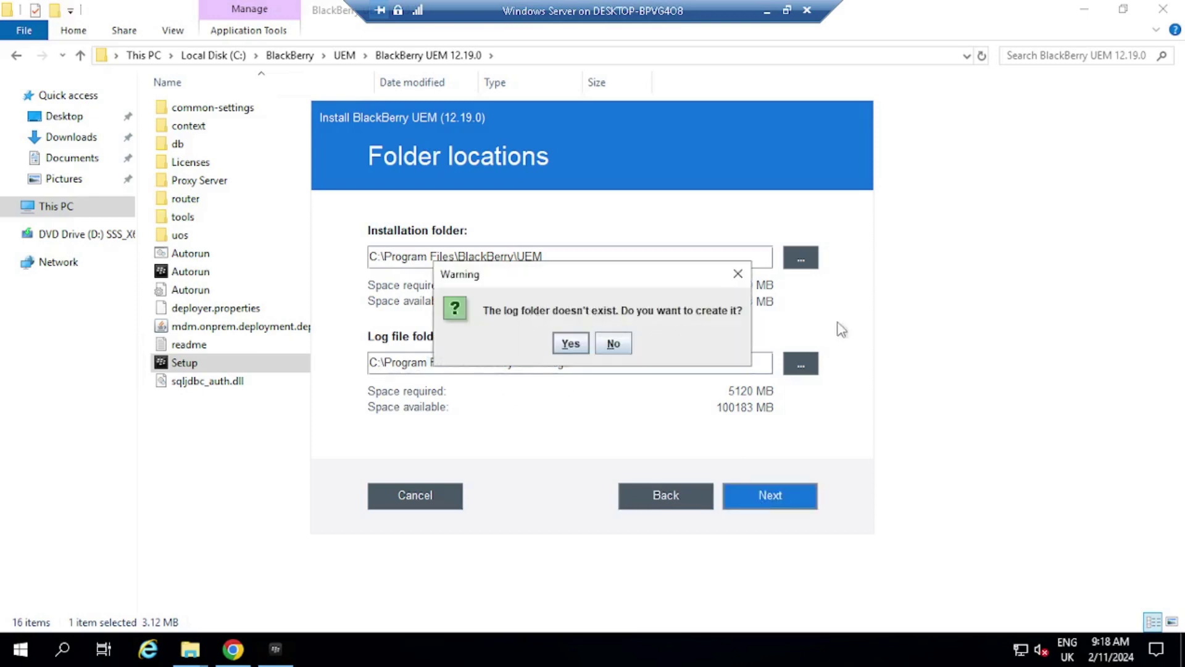
left_click(570, 345)
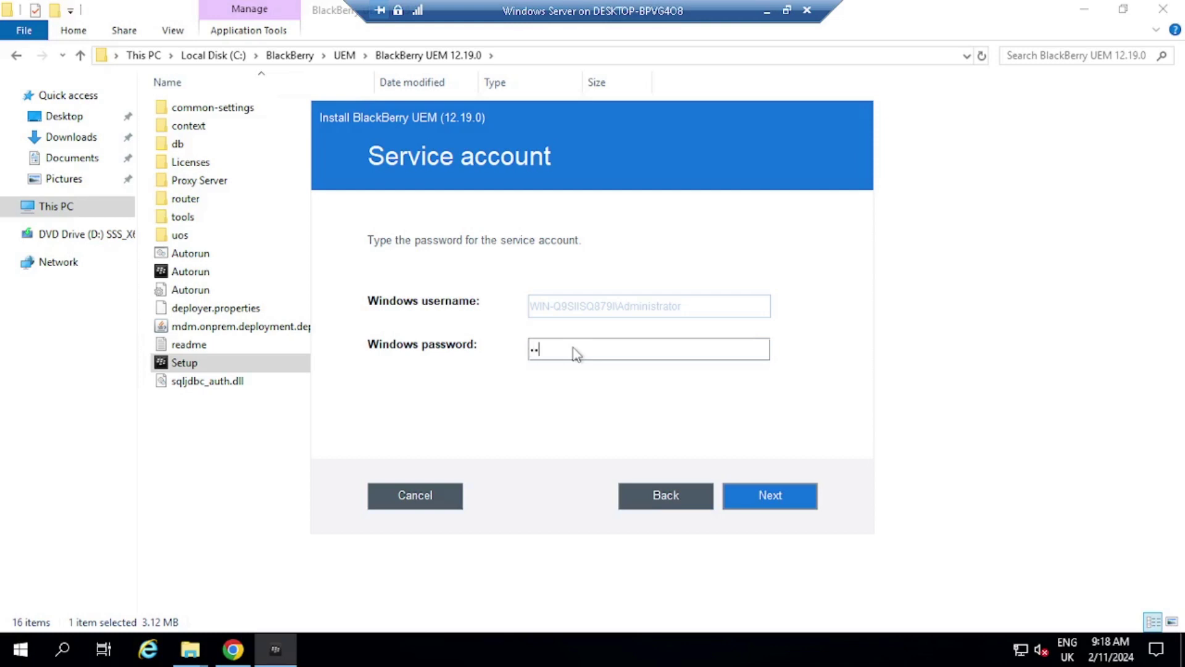
- Enter the service account password and start the installation
type("***")
key("Return")
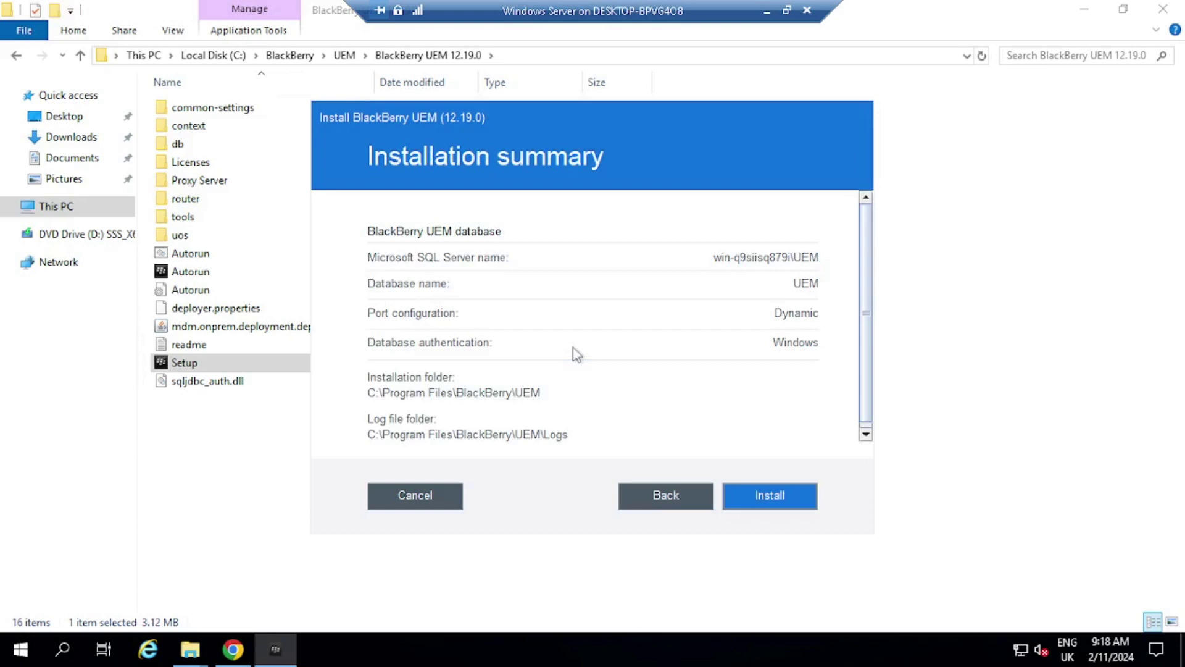
left_click(778, 507)
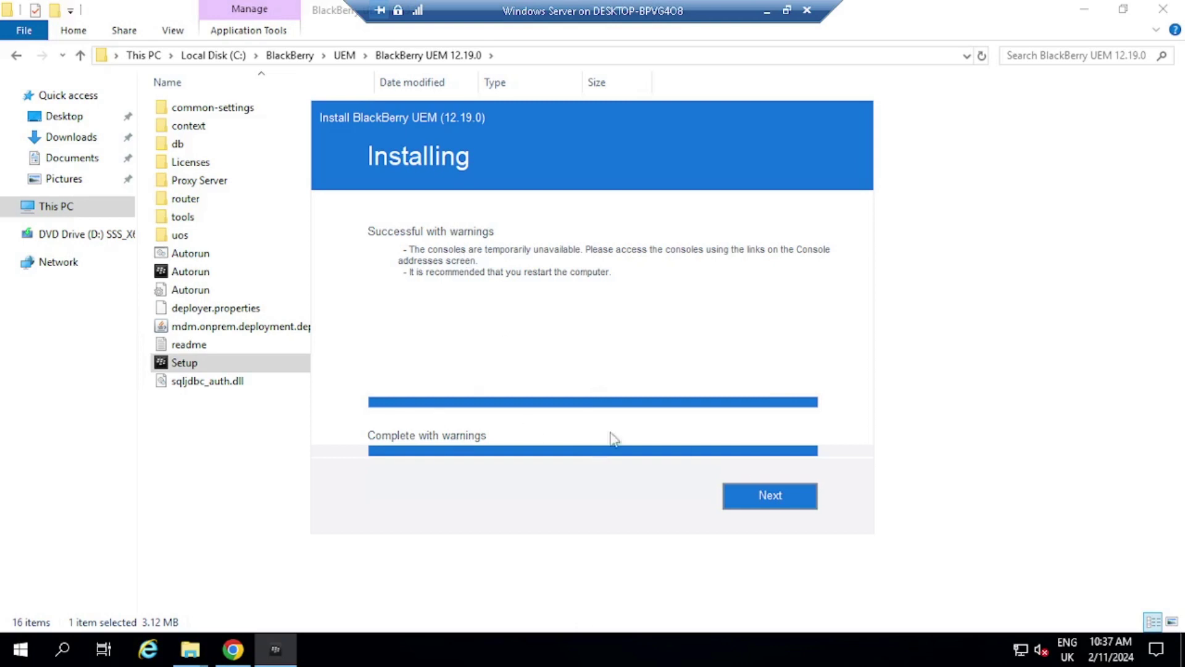
- Open the management console address from the Console addresses page in Chrome, then minimize the browser
left_click(772, 496)
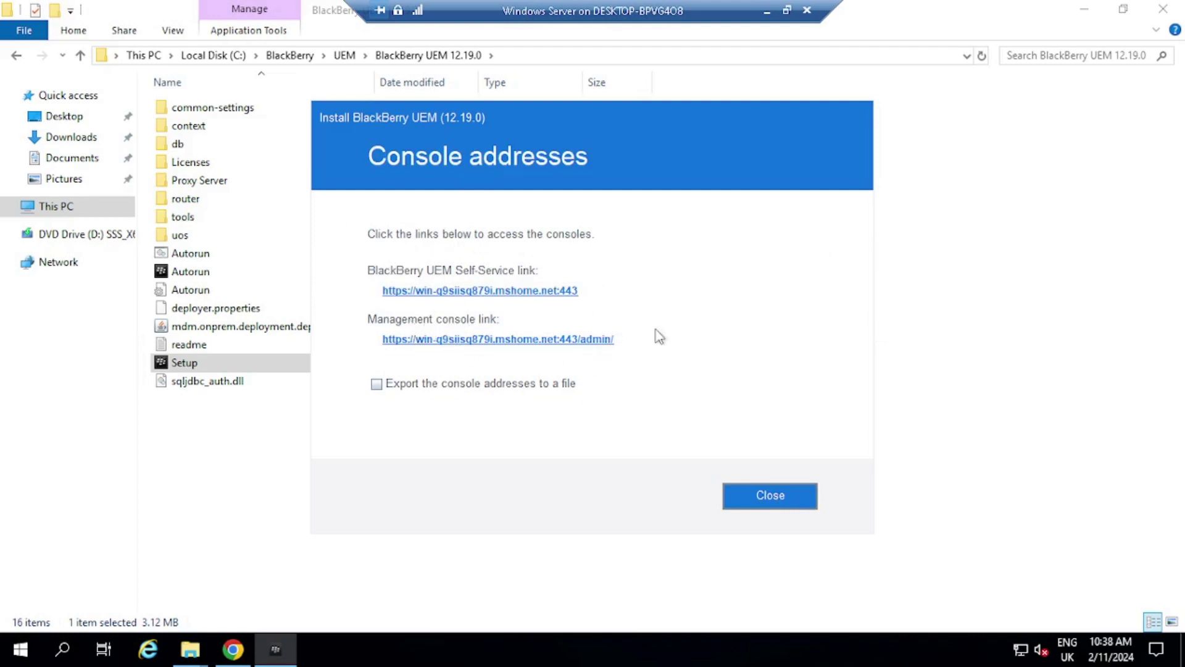
left_click(455, 345)
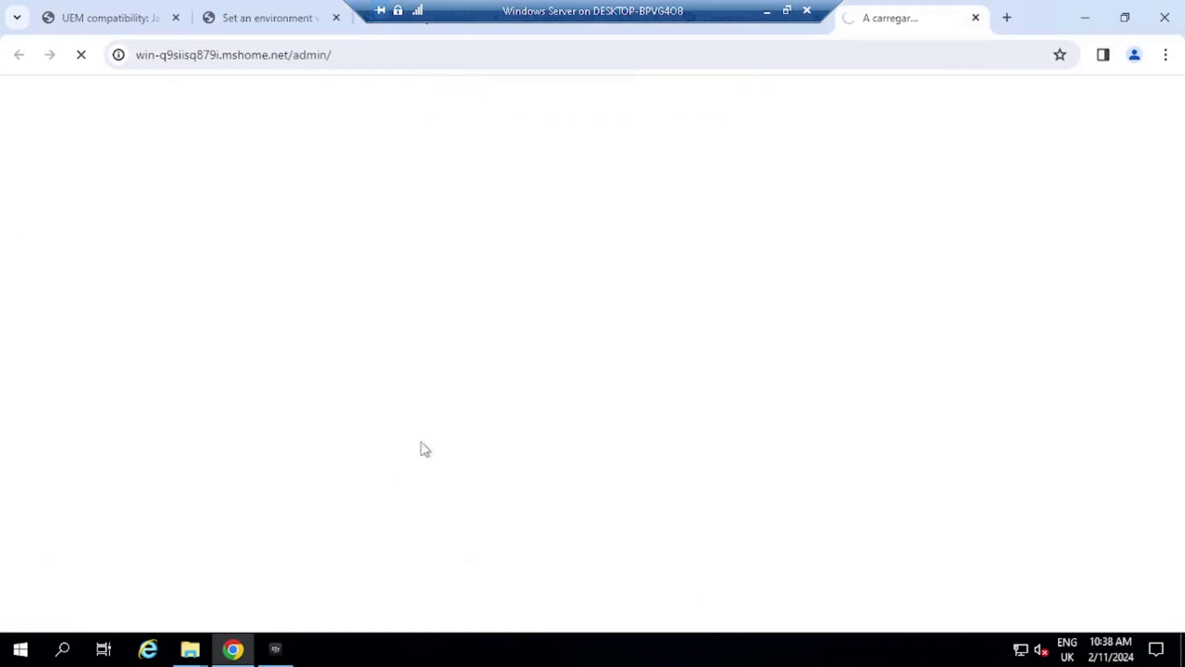
left_click(1085, 18)
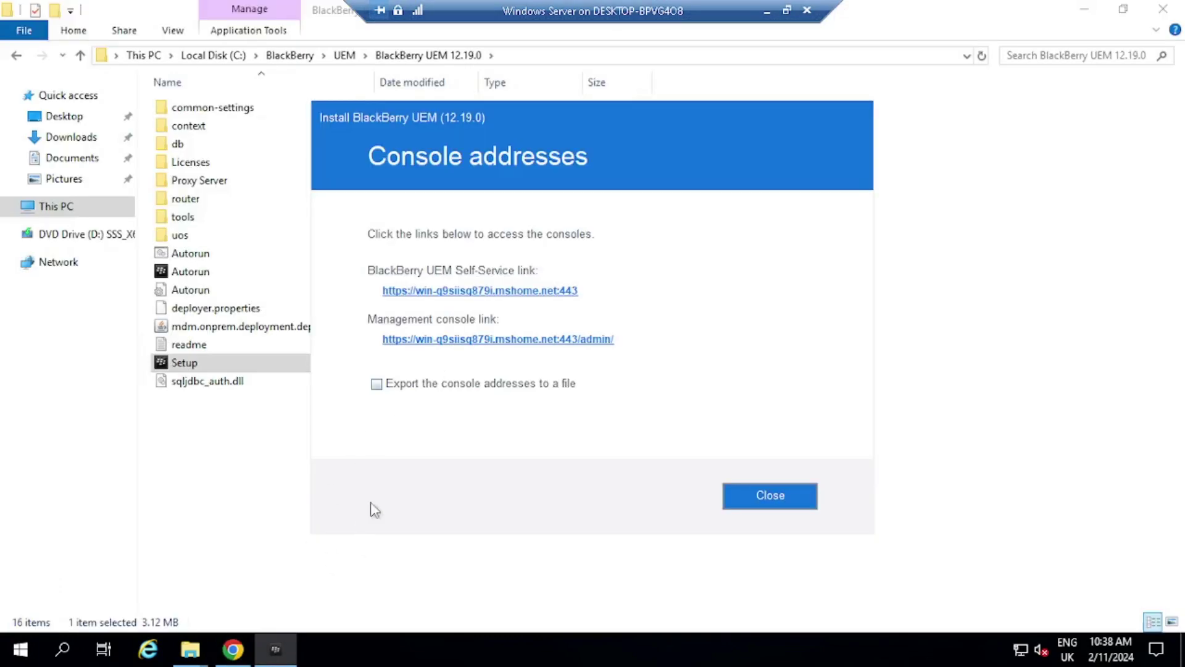
- Export the console addresses and save them as consoleURL.txt on the Desktop
left_click(378, 384)
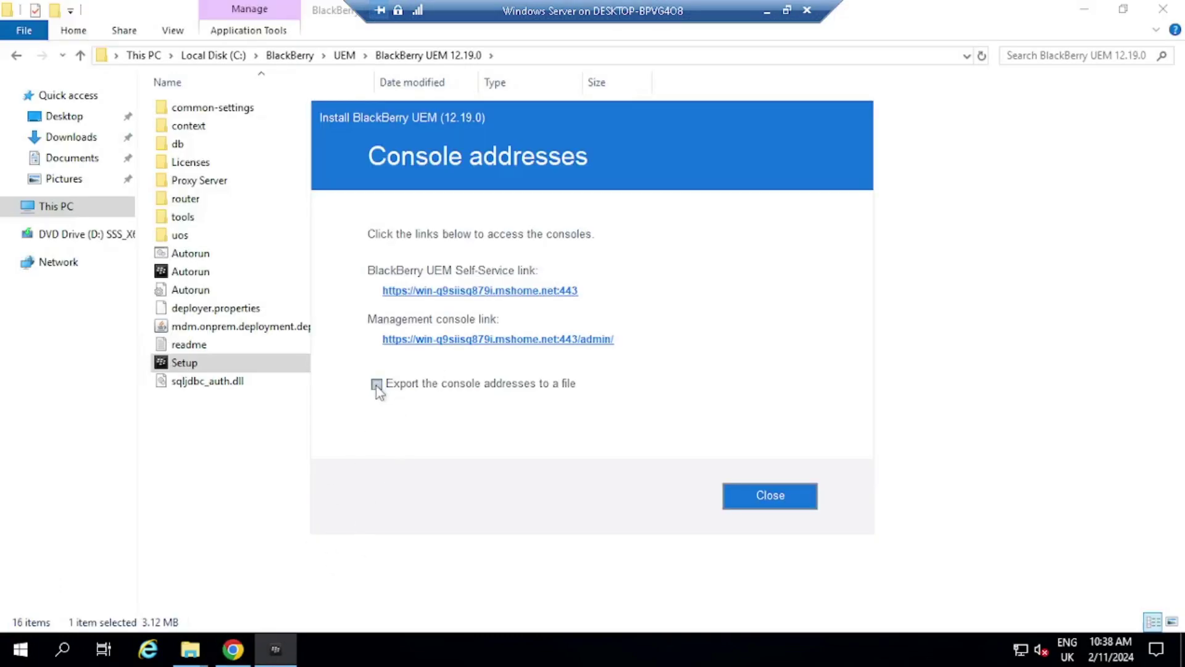
left_click(772, 494)
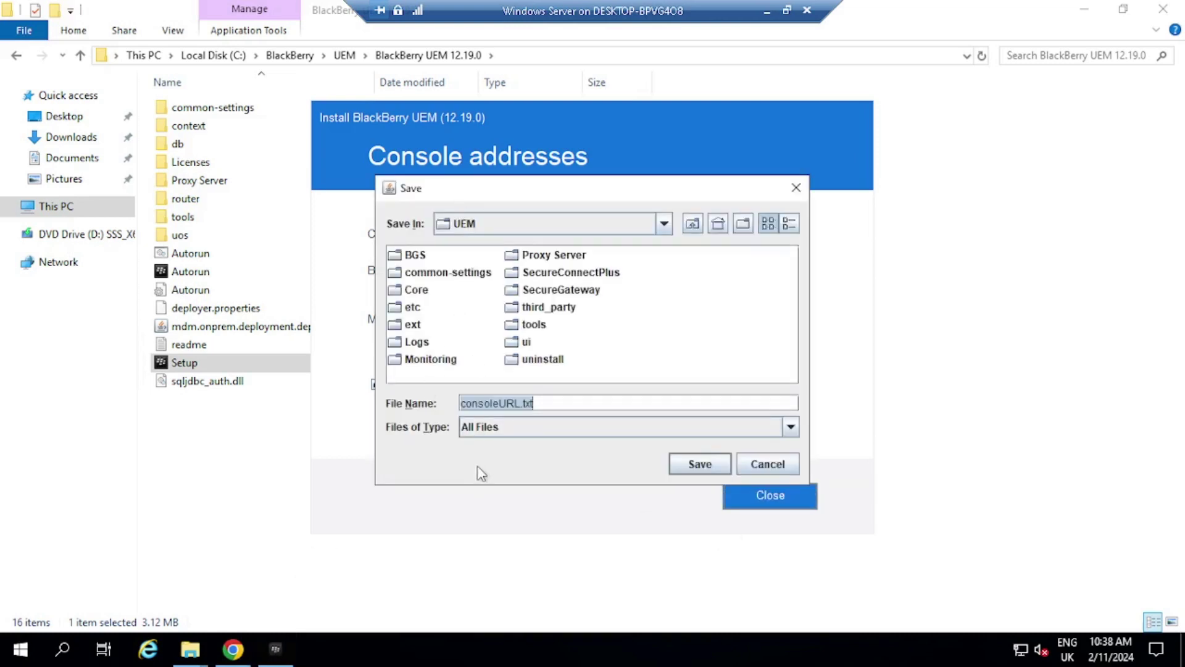
left_click(664, 223)
scroll(469, 312, "up", 4)
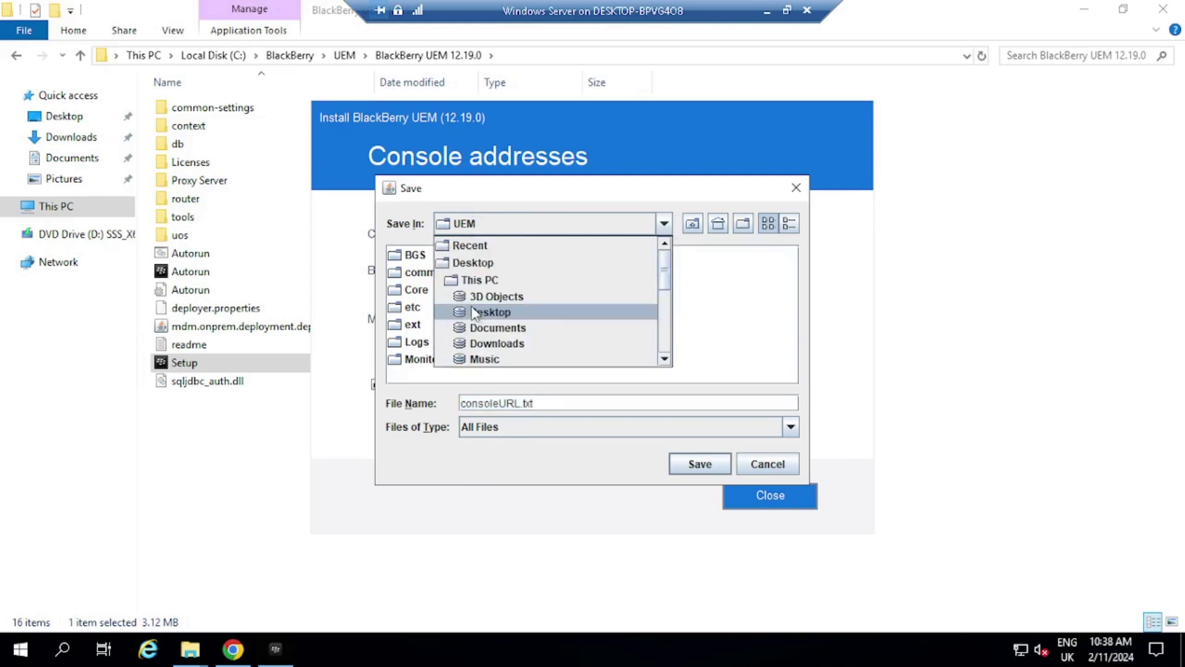
left_click(494, 259)
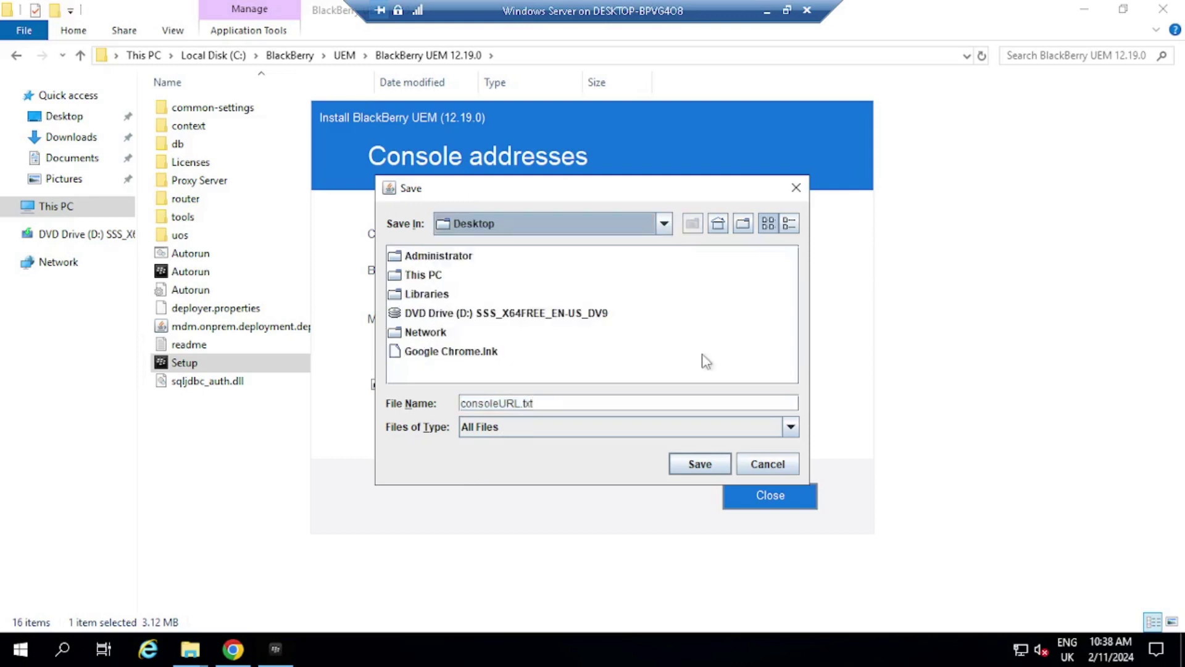
left_click(700, 468)
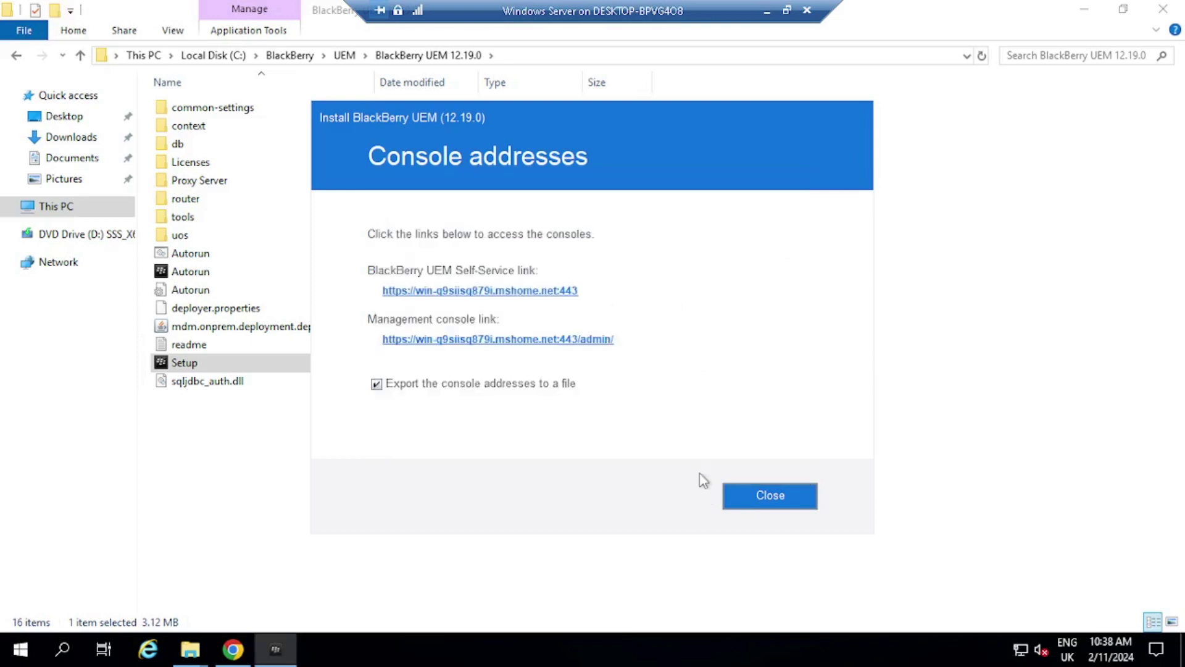
- Close the finished installer and the Explorer windows, and browse the BlackBerry UEM Start menu group
left_click(726, 491)
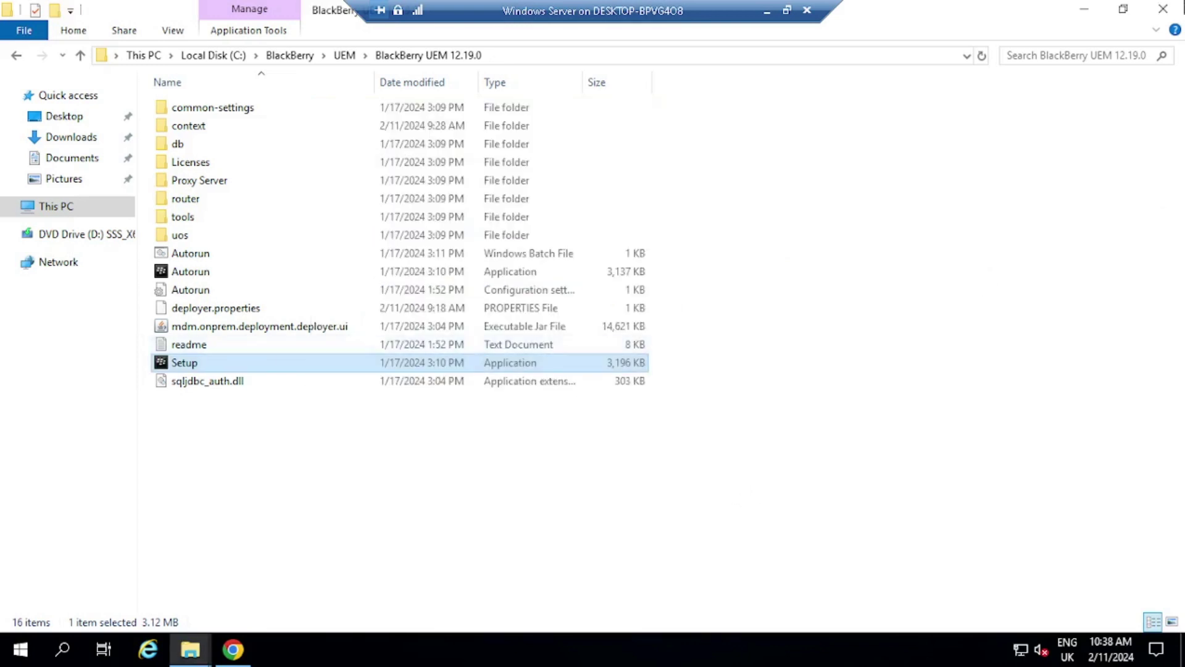
left_click(1168, 11)
left_click(1170, 12)
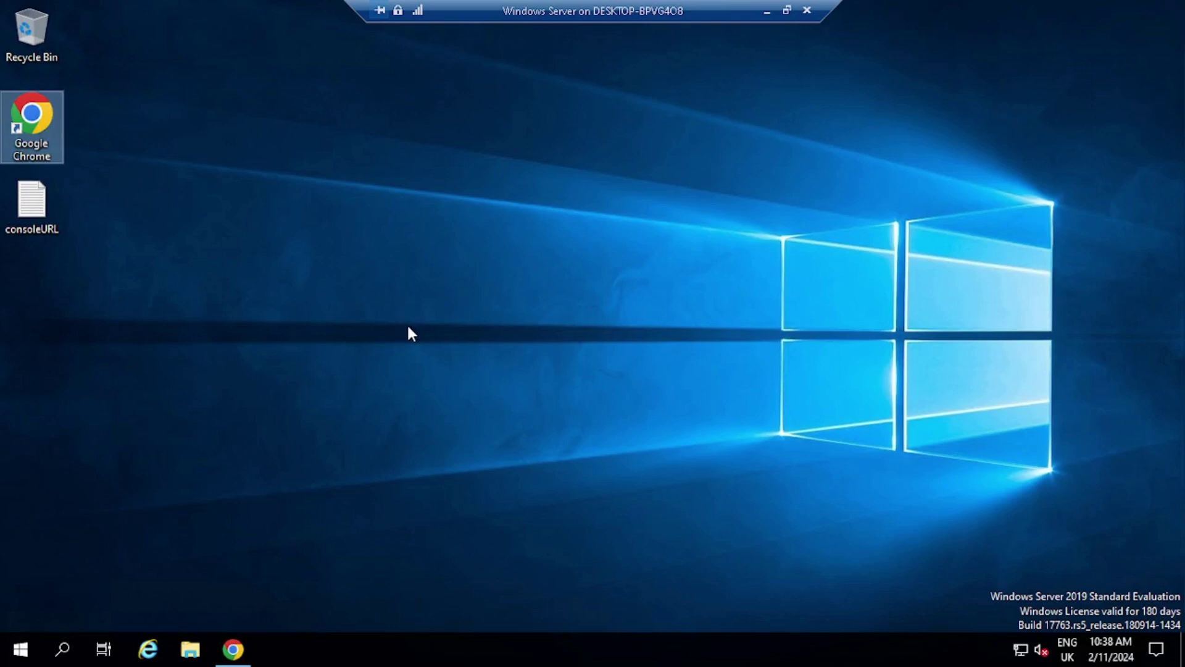
left_click(20, 656)
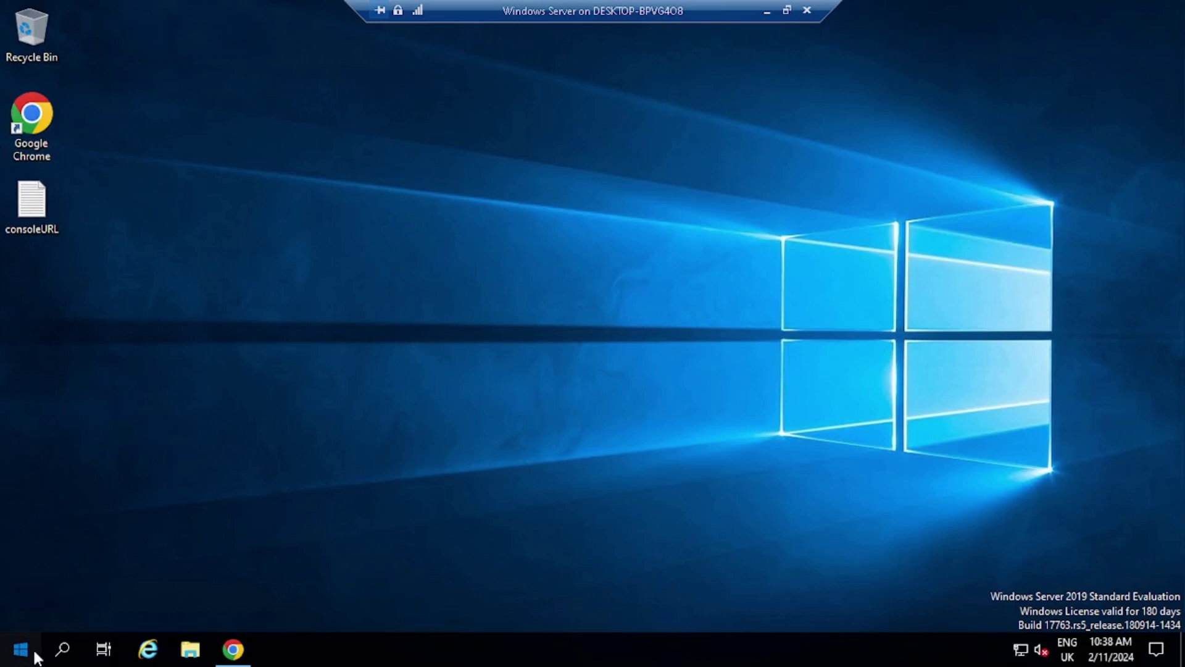
left_click(21, 650)
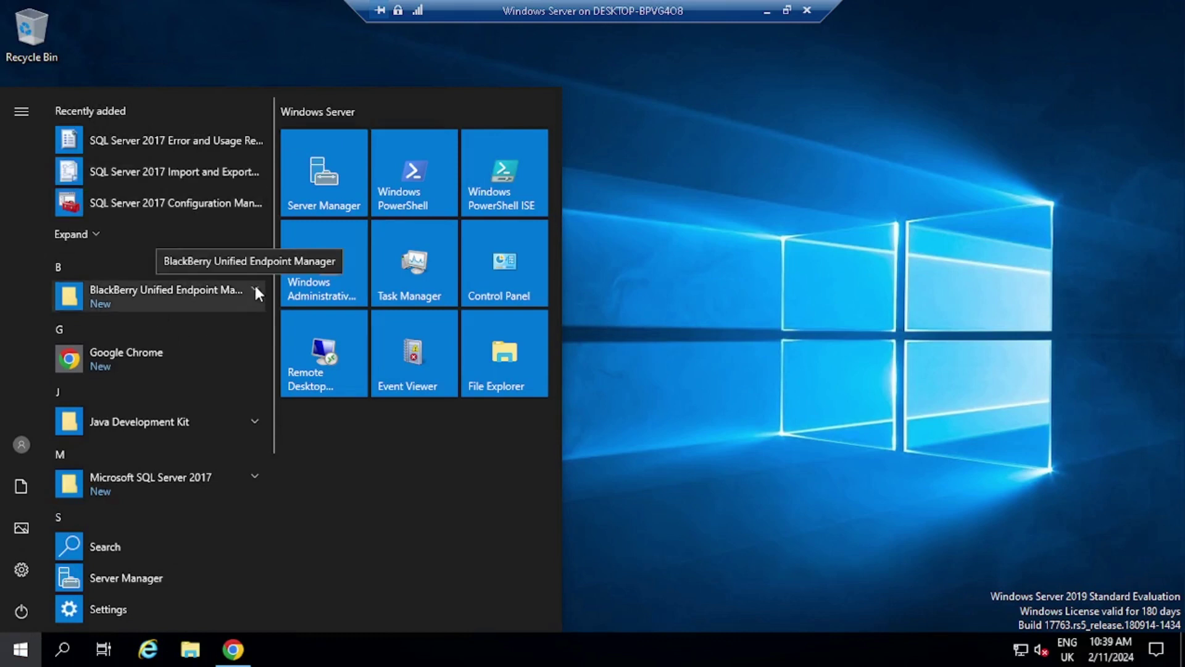
left_click(124, 296)
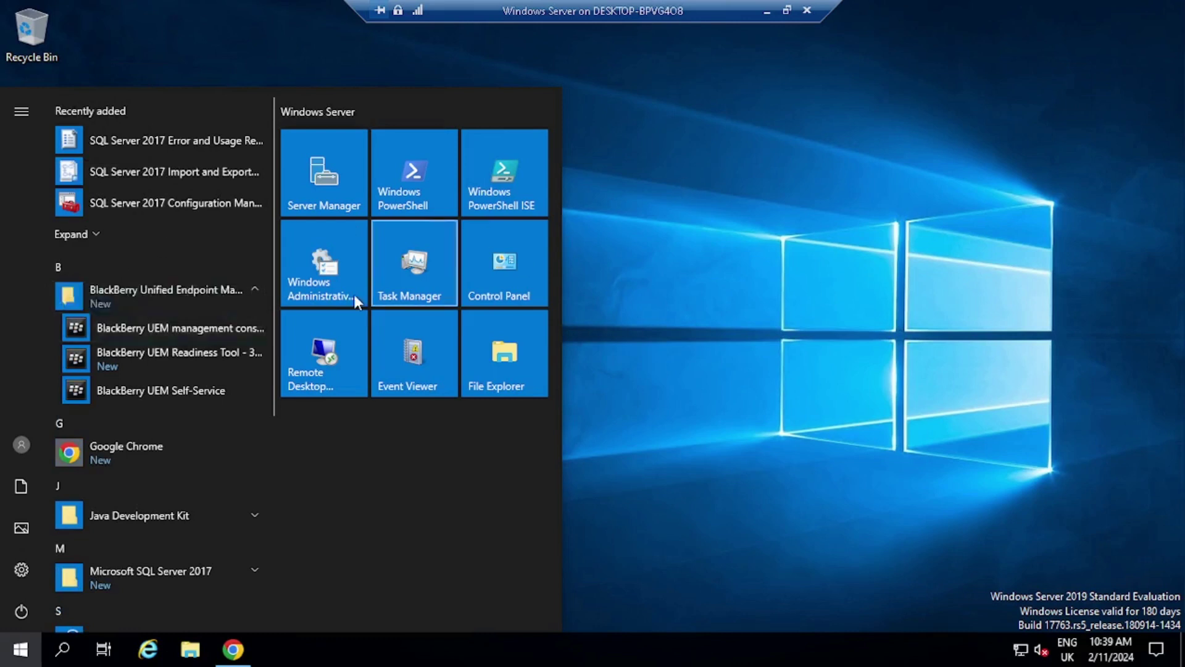
key("Escape")
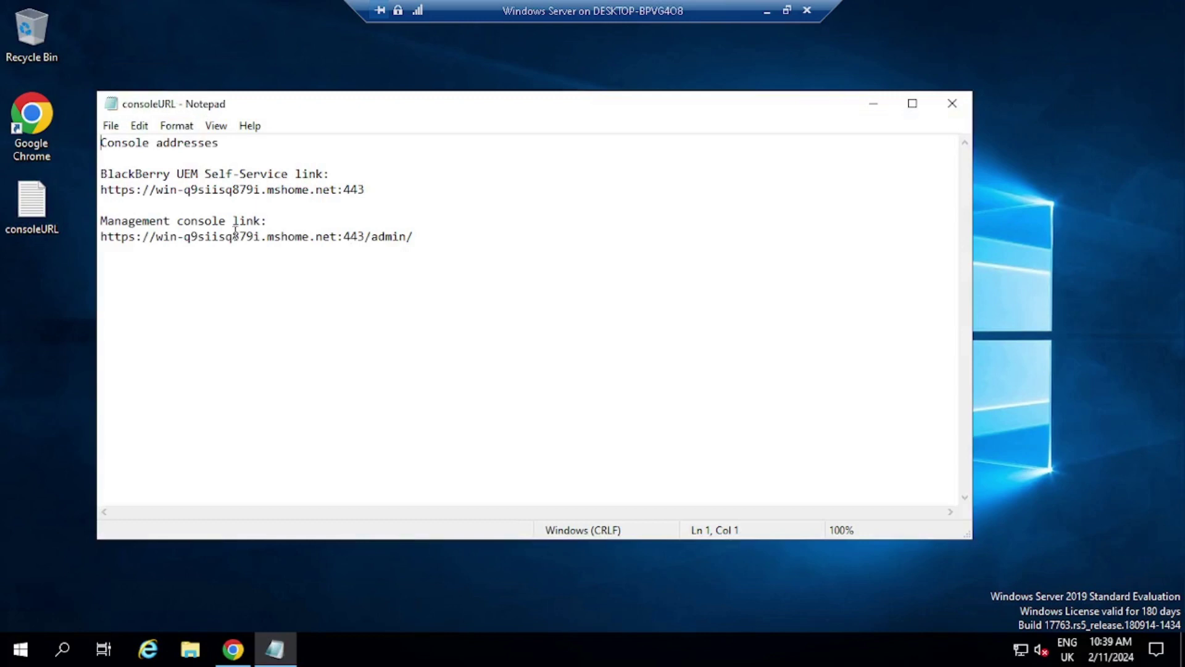
- Copy the management console link from consoleURL.txt in Notepad
left_click_drag(95, 238, 376, 294)
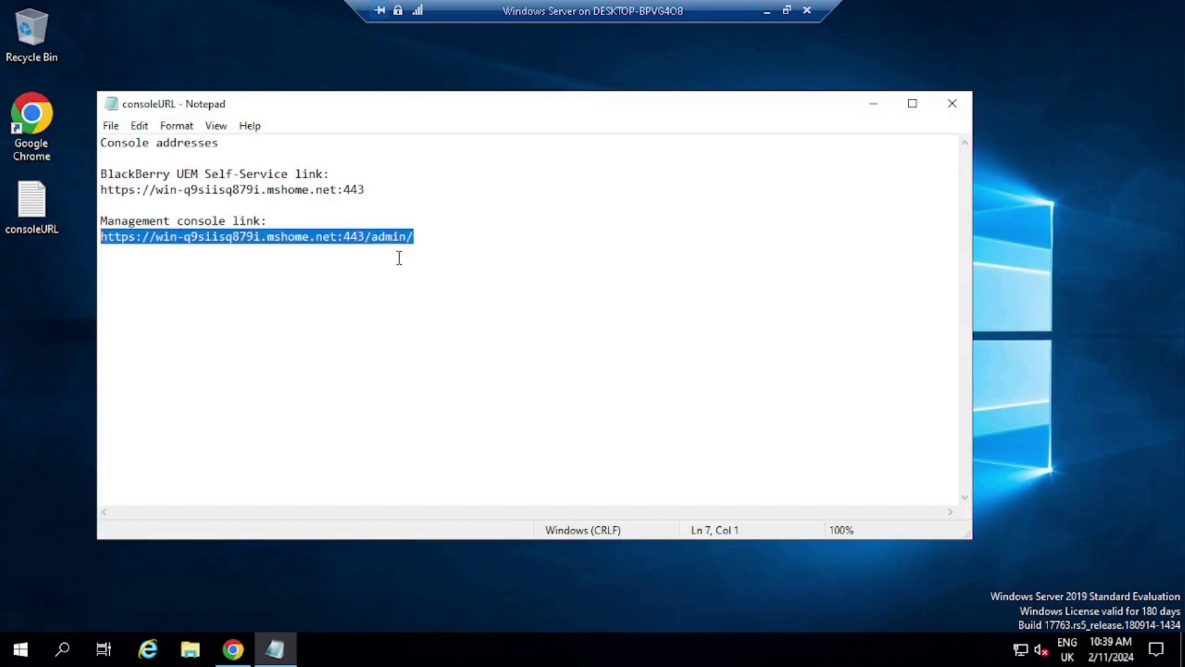
right_click(397, 226)
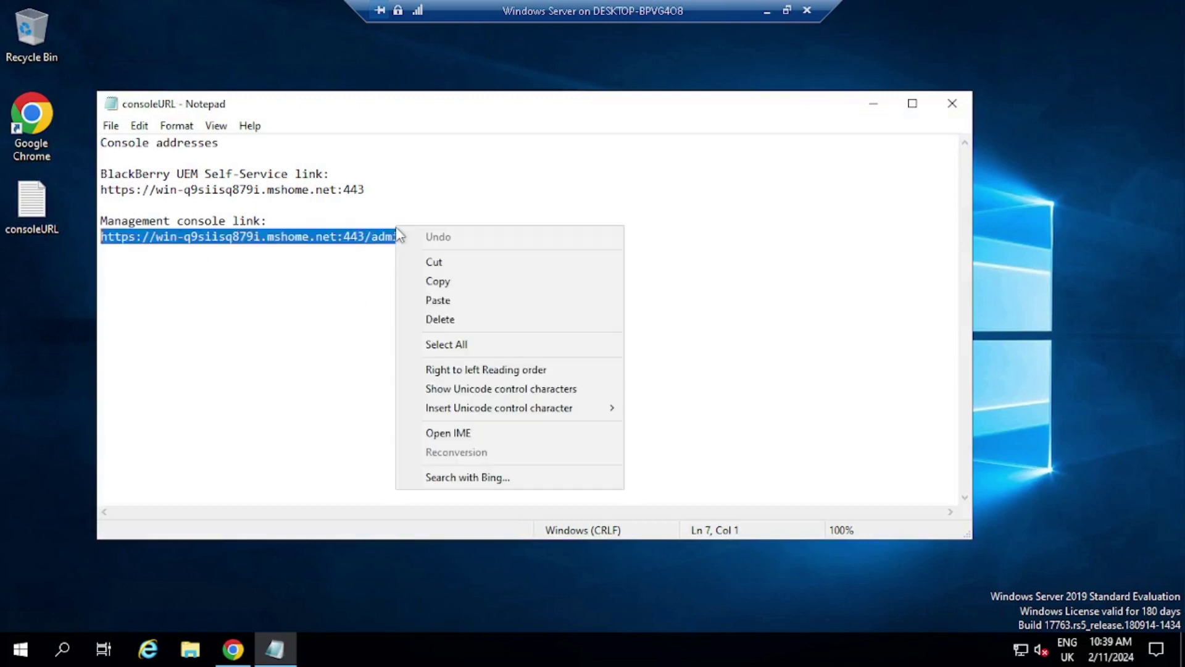
left_click(458, 286)
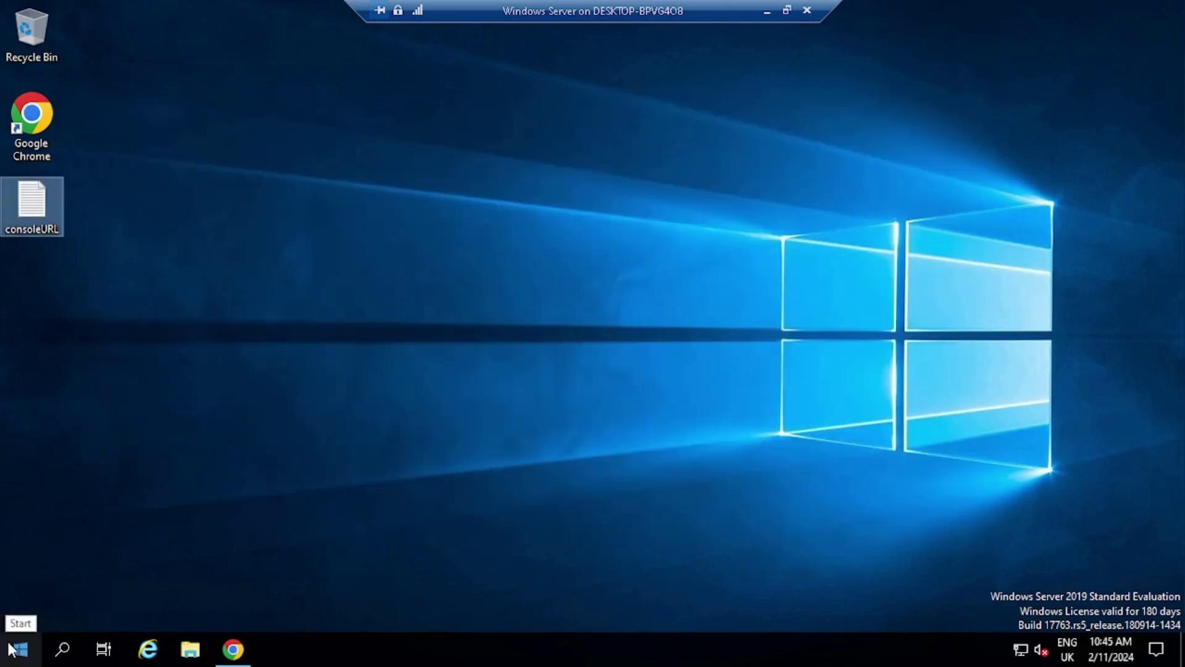
- Launch the BlackBerry UEM management console from the Start menu
left_click(11, 647)
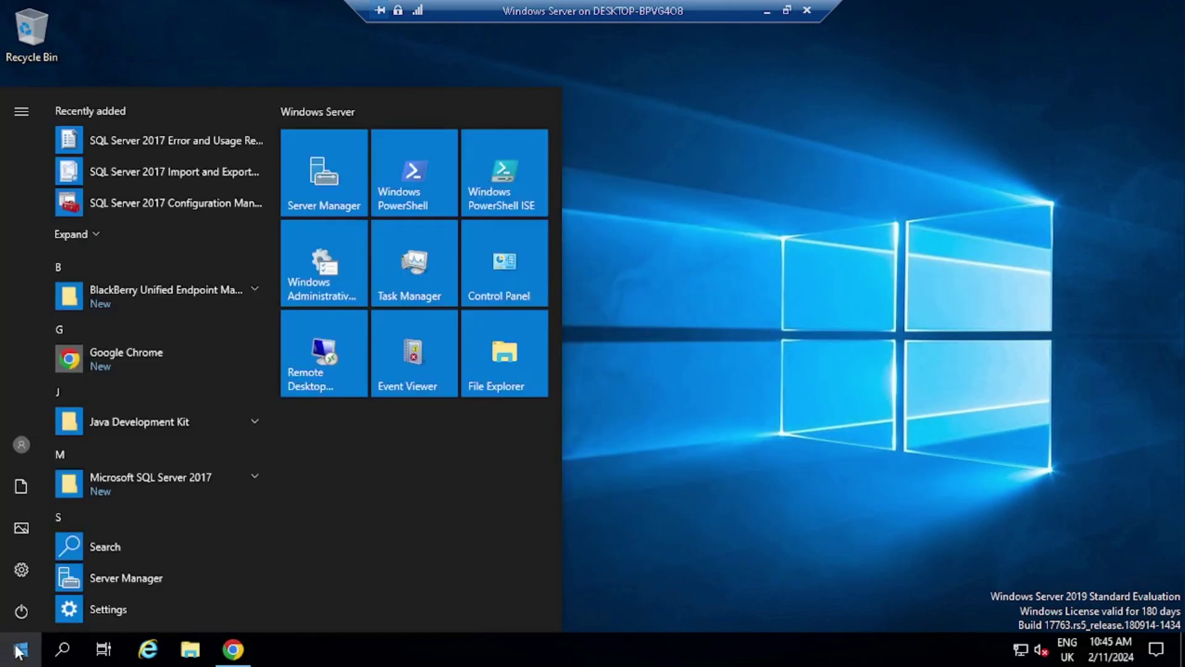
left_click(249, 291)
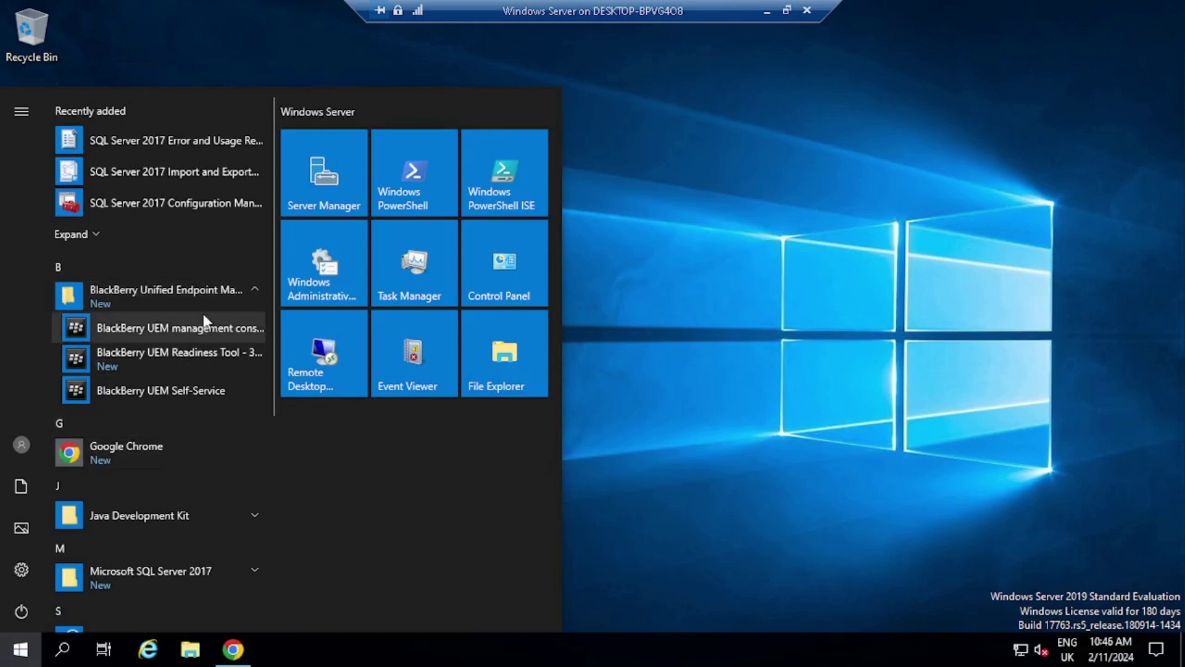
left_click(195, 333)
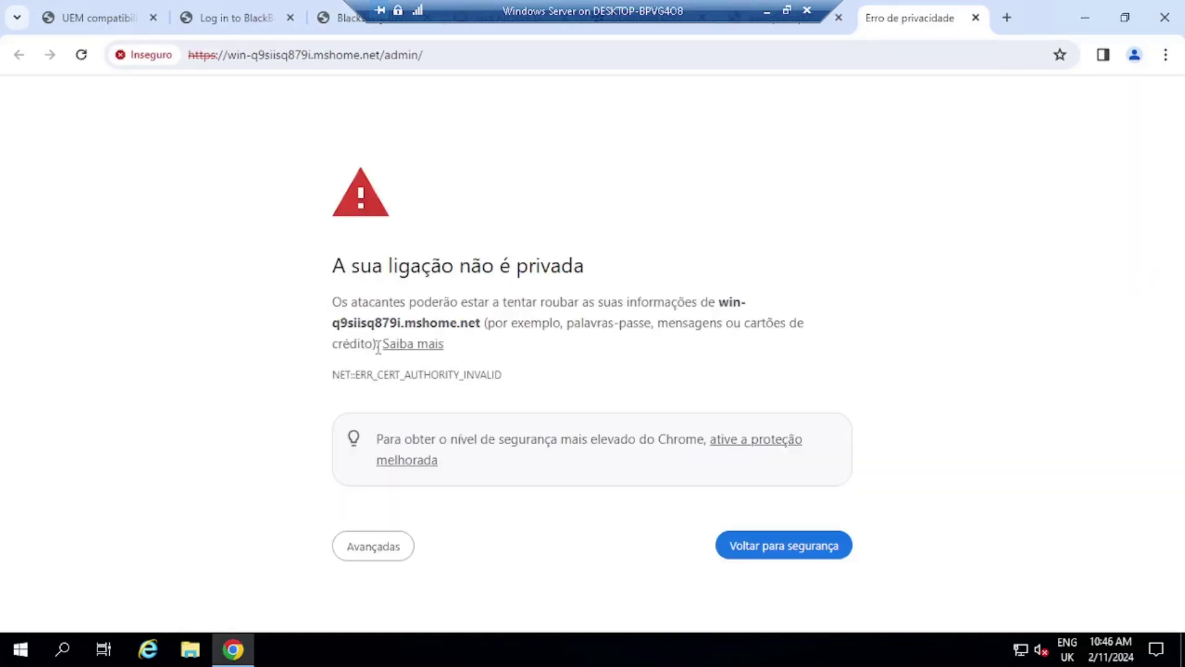
- Bypass Chrome's certificate warning via Avançadas and Prosseguir (não seguro)
left_click(372, 547)
scroll(552, 422, "down", 2)
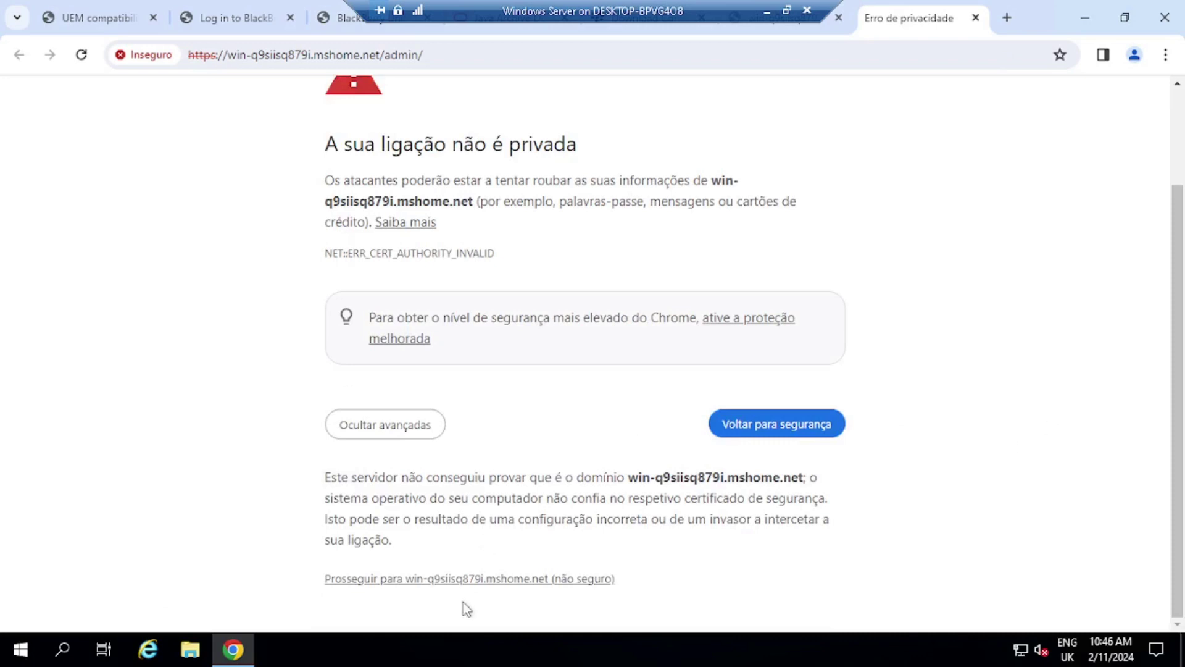
left_click(473, 580)
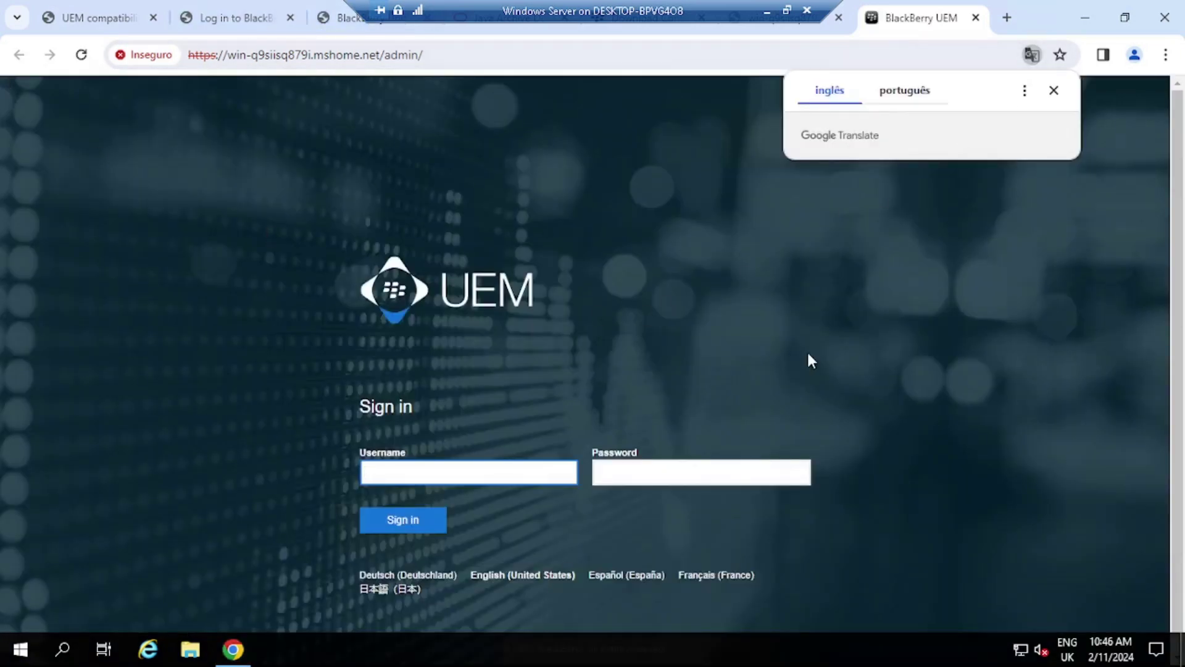
- Dismiss the Translate offer and sign in with the admin username and password
left_click(1054, 91)
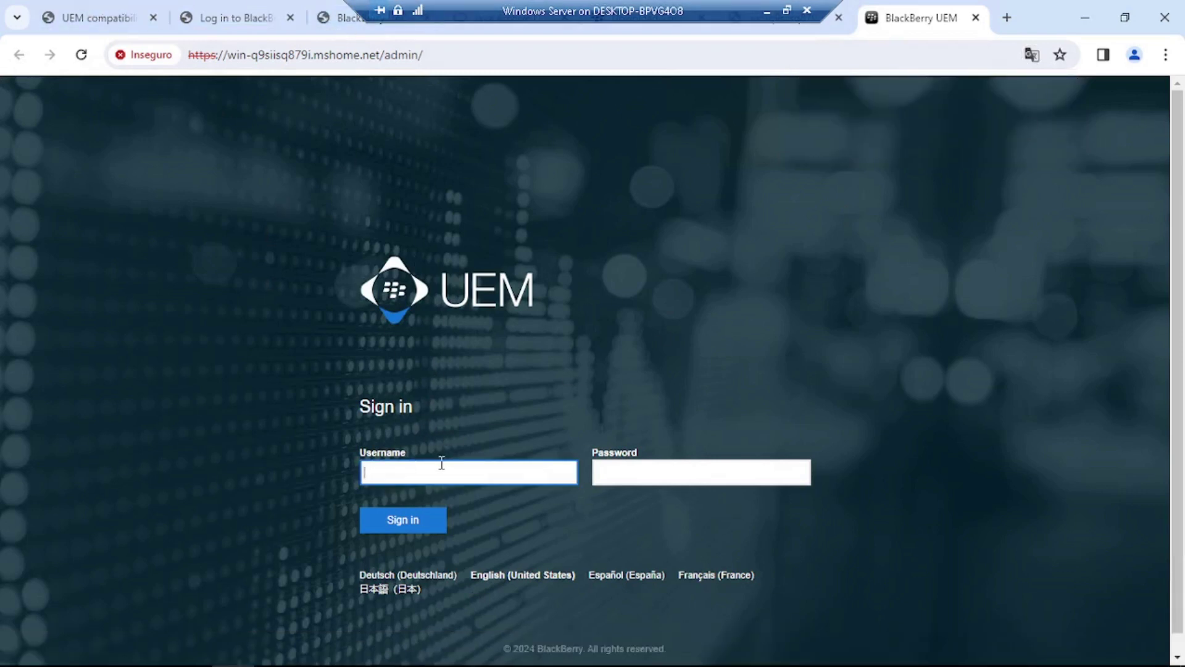
type("dmin")
key("Tab")
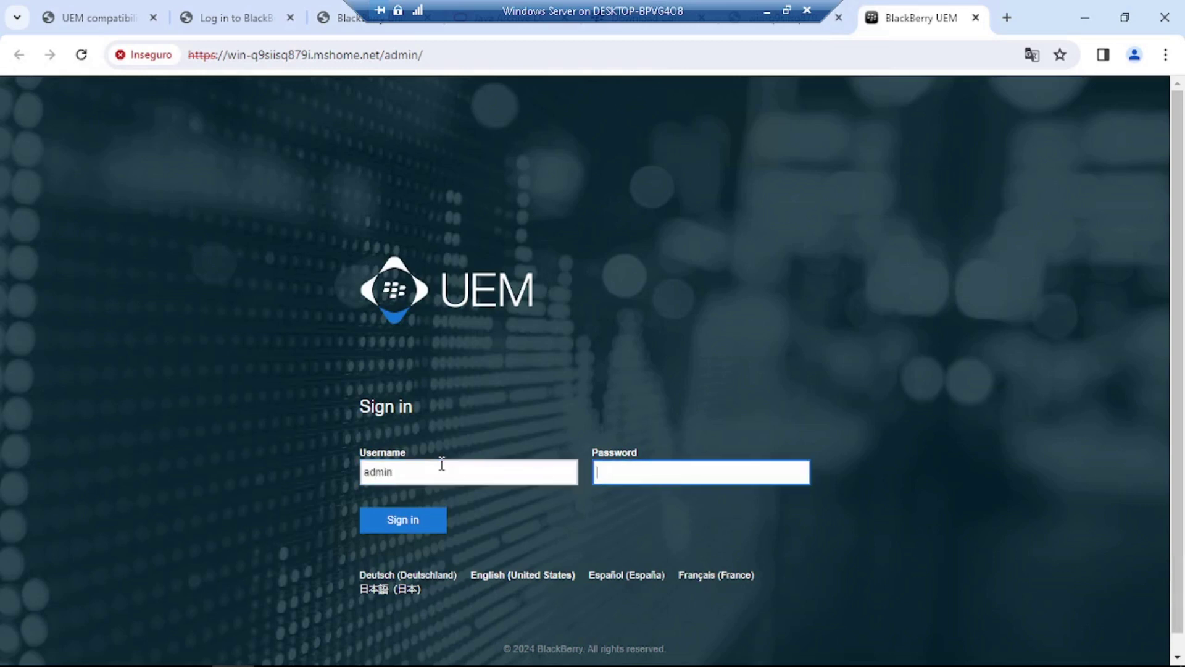
type("••••••")
left_click(424, 525)
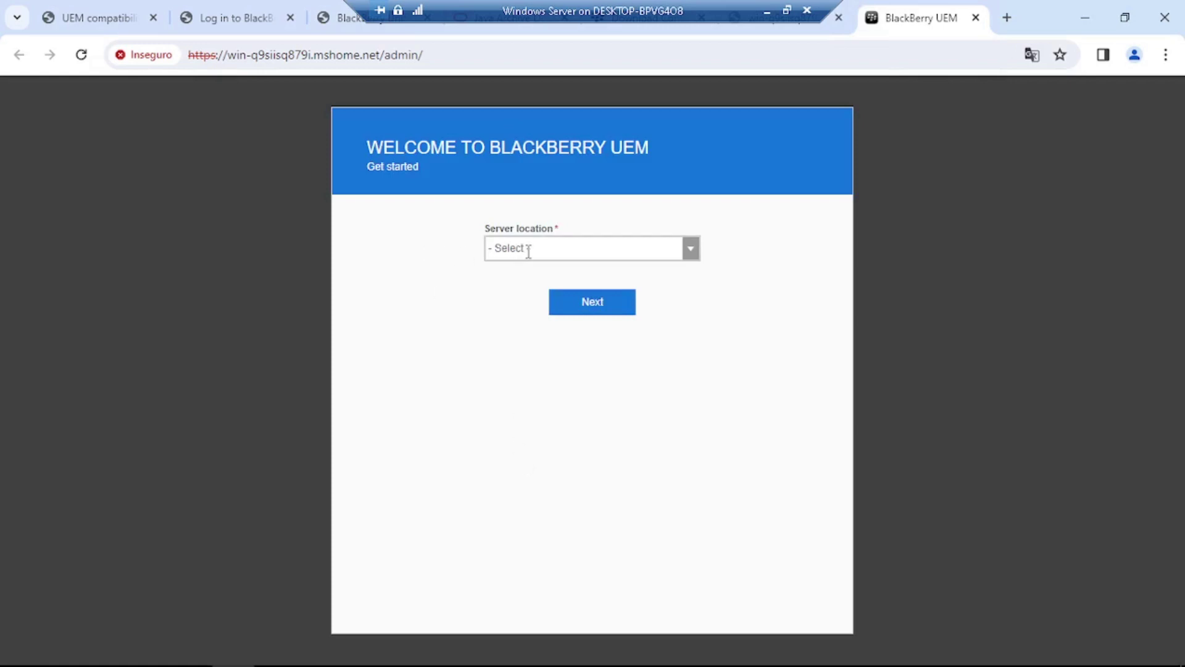
- Set the server location to United Kingdom and continue to organization details
left_click(690, 250)
left_click_drag(692, 275, 672, 563)
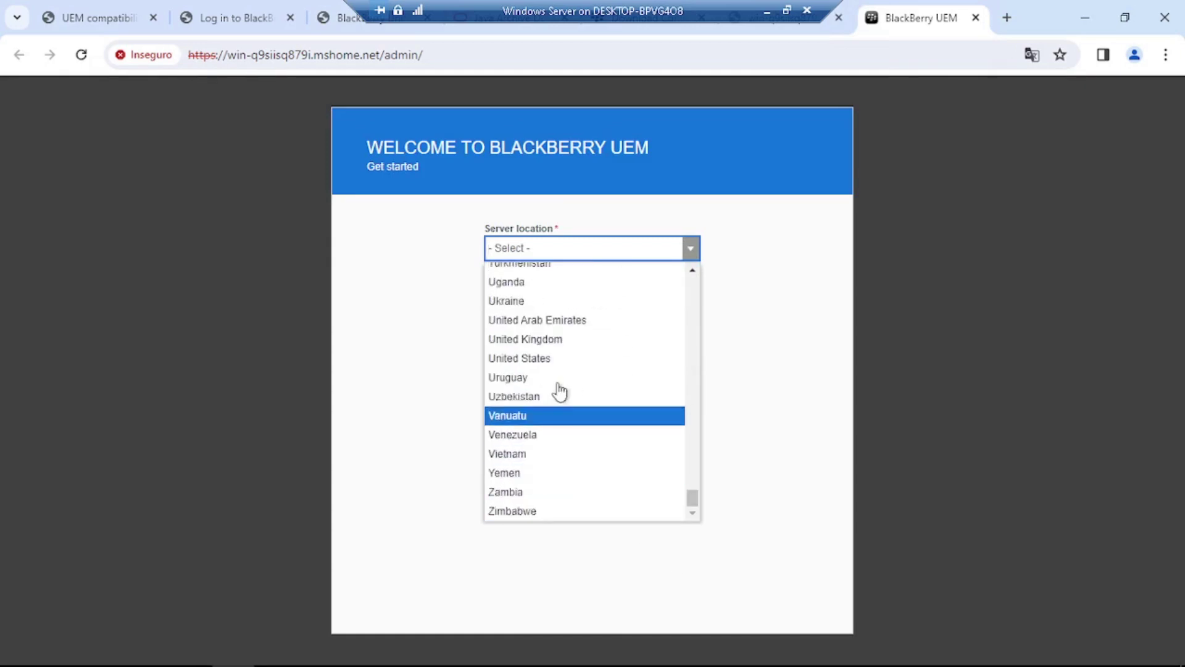
left_click(567, 344)
left_click(591, 305)
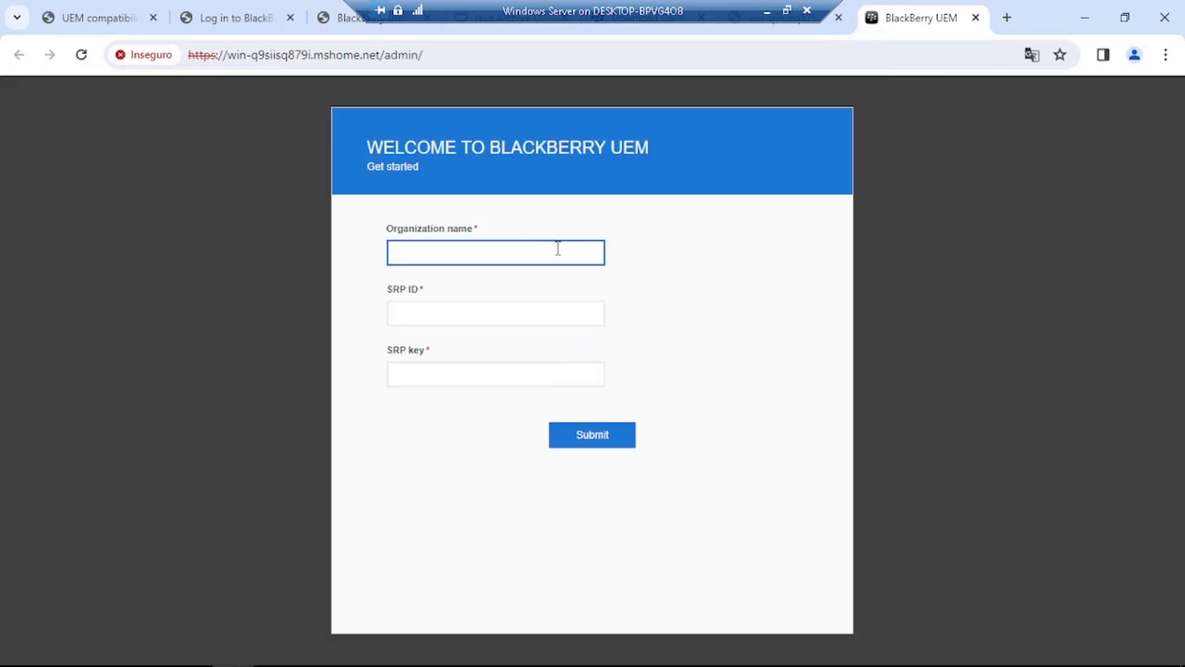
- Enter ScrambledTechGuy as the organization name and move into the SRP ID and key fields
type("Scrambled")
type("TechGuy")
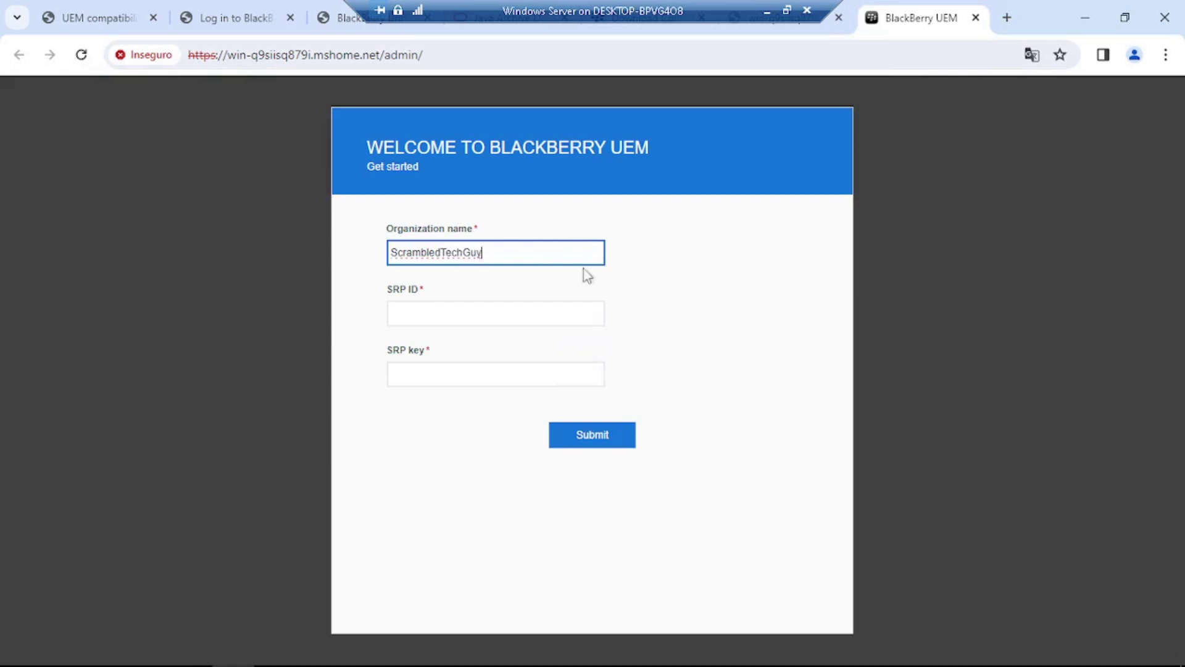
left_click(526, 305)
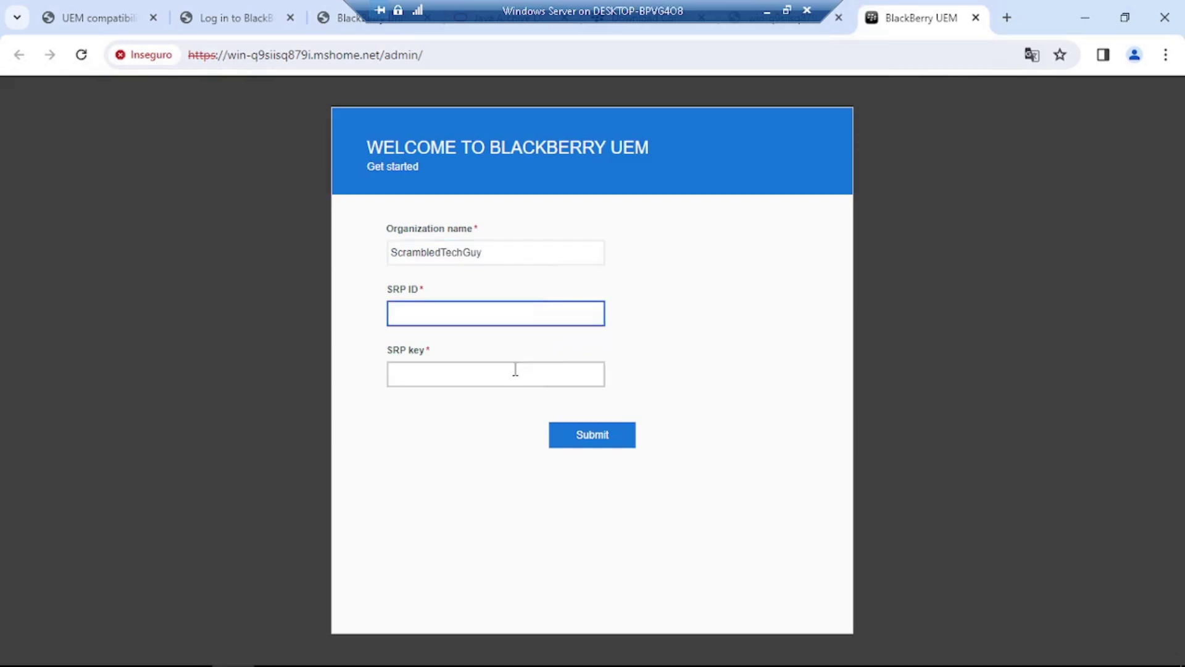
left_click(515, 369)
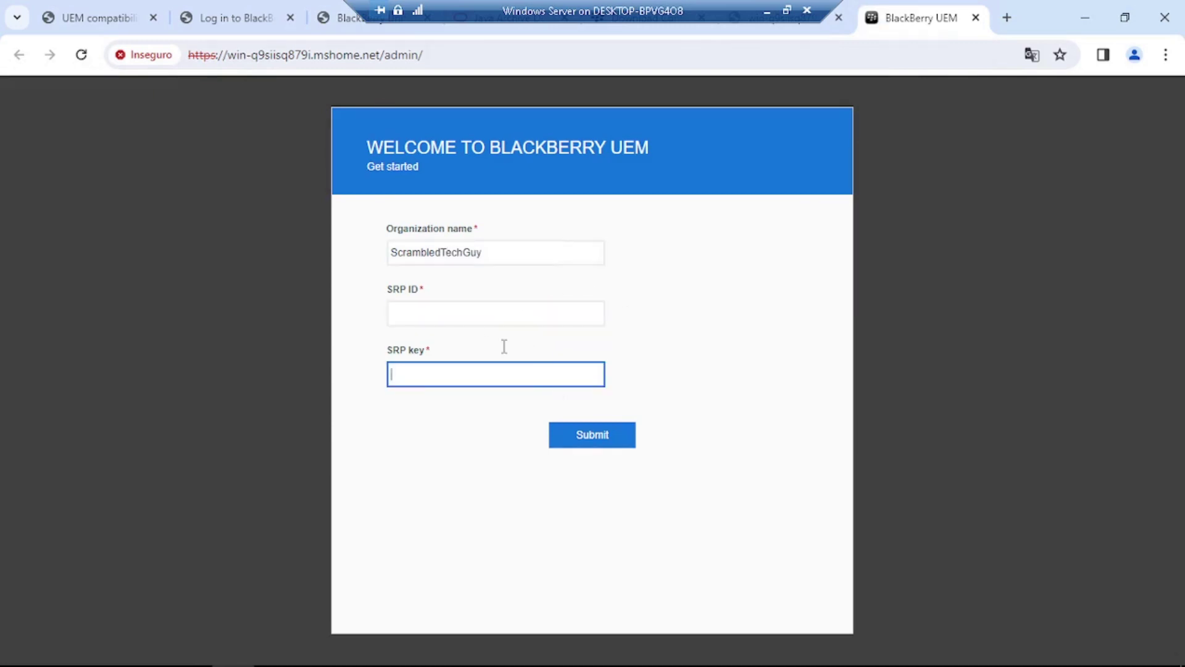
- Visit the BlackBerry myAccount community home page, then return to the UEM setup tab
left_click(346, 23)
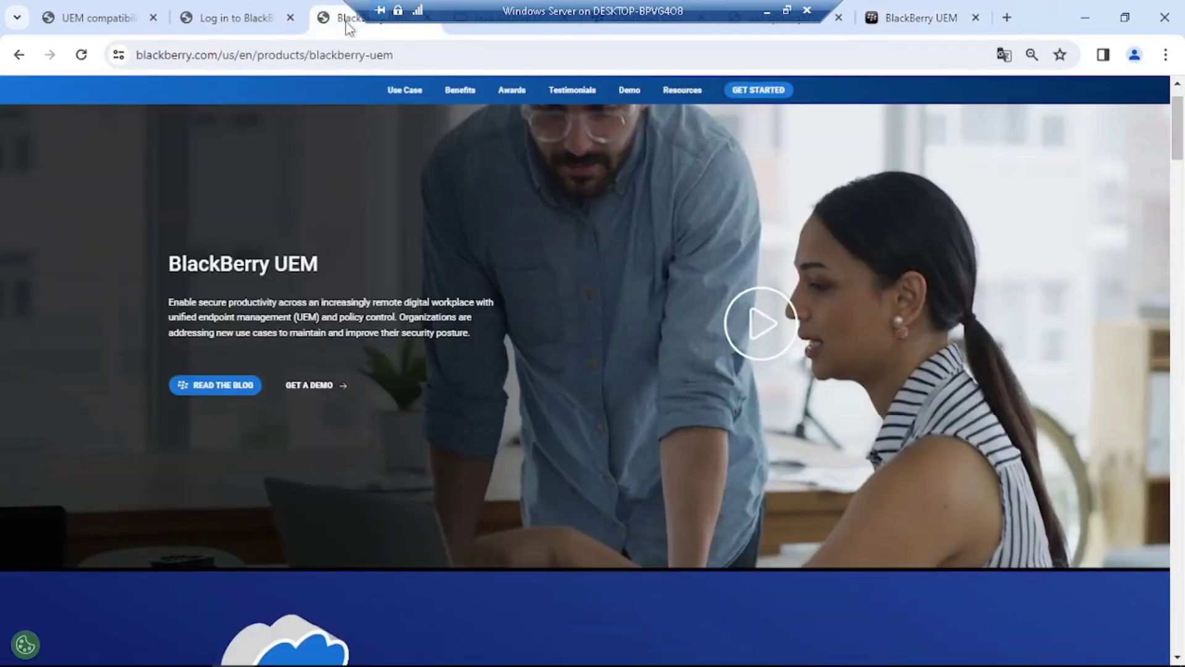
left_click(493, 31)
left_click(626, 31)
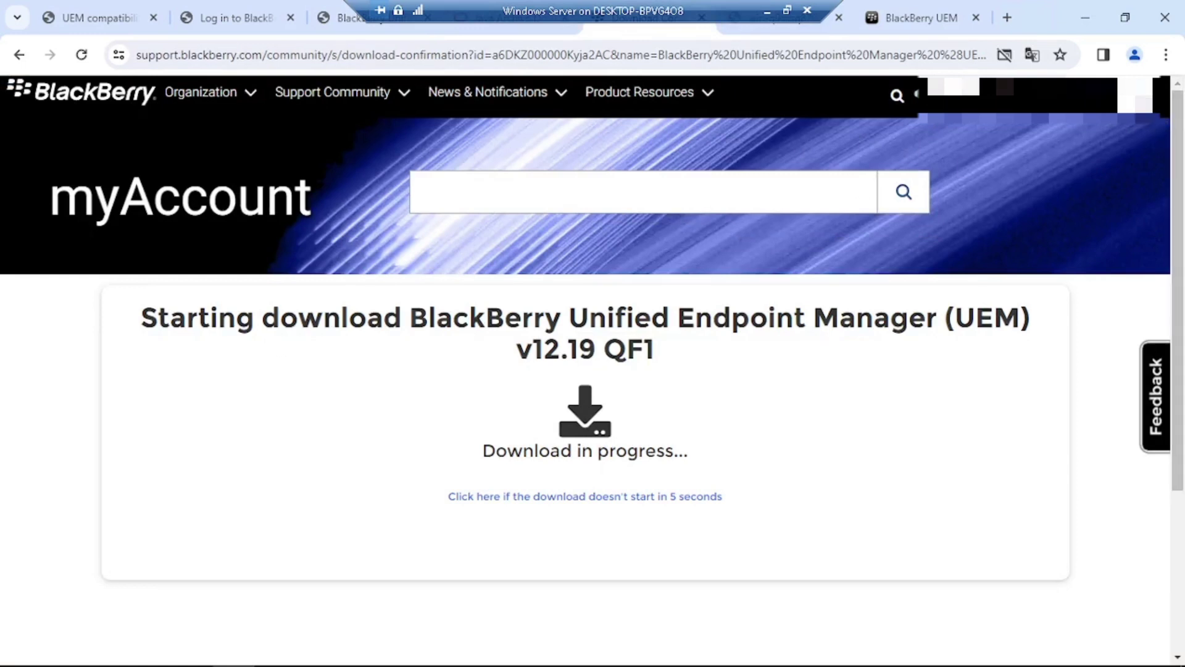
left_click(1142, 102)
left_click(1045, 169)
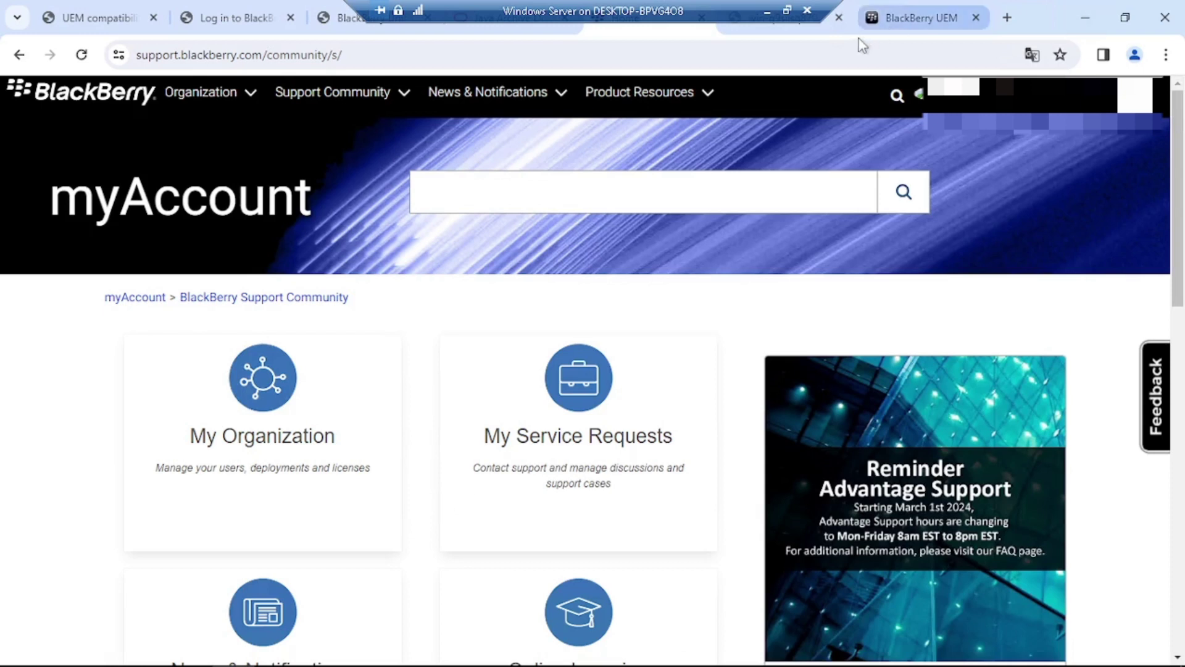
left_click(949, 28)
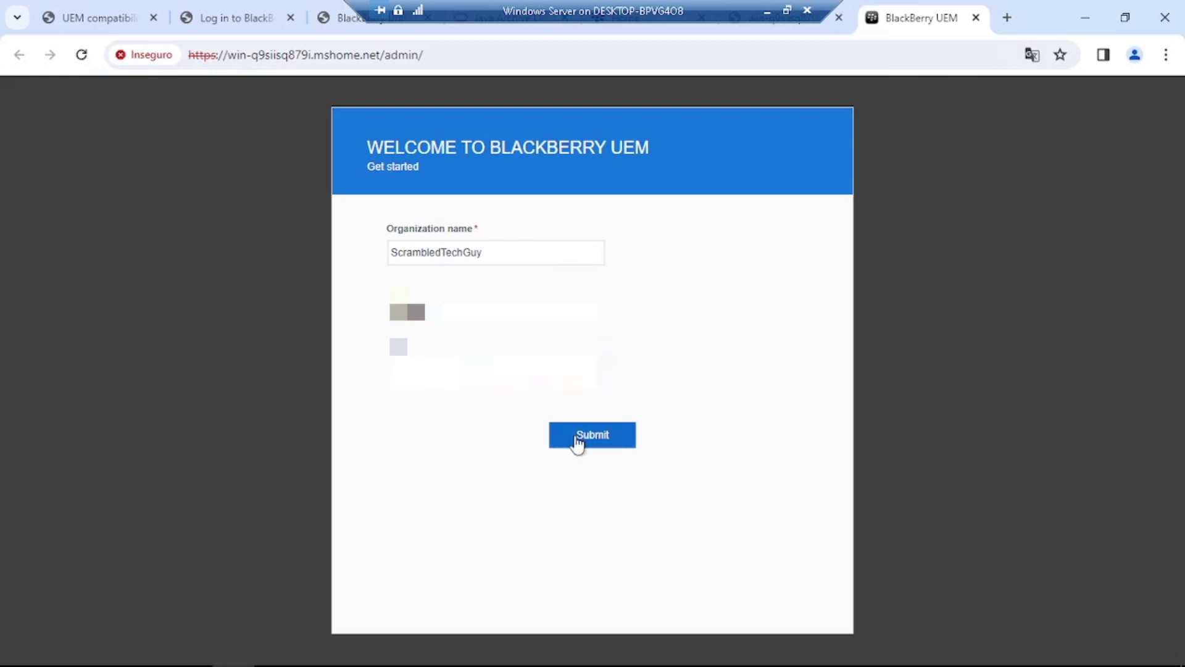
- Submit the Get started form with ScrambledTechGuy and the SRP credentials, then wait for services configuration
left_click(576, 443)
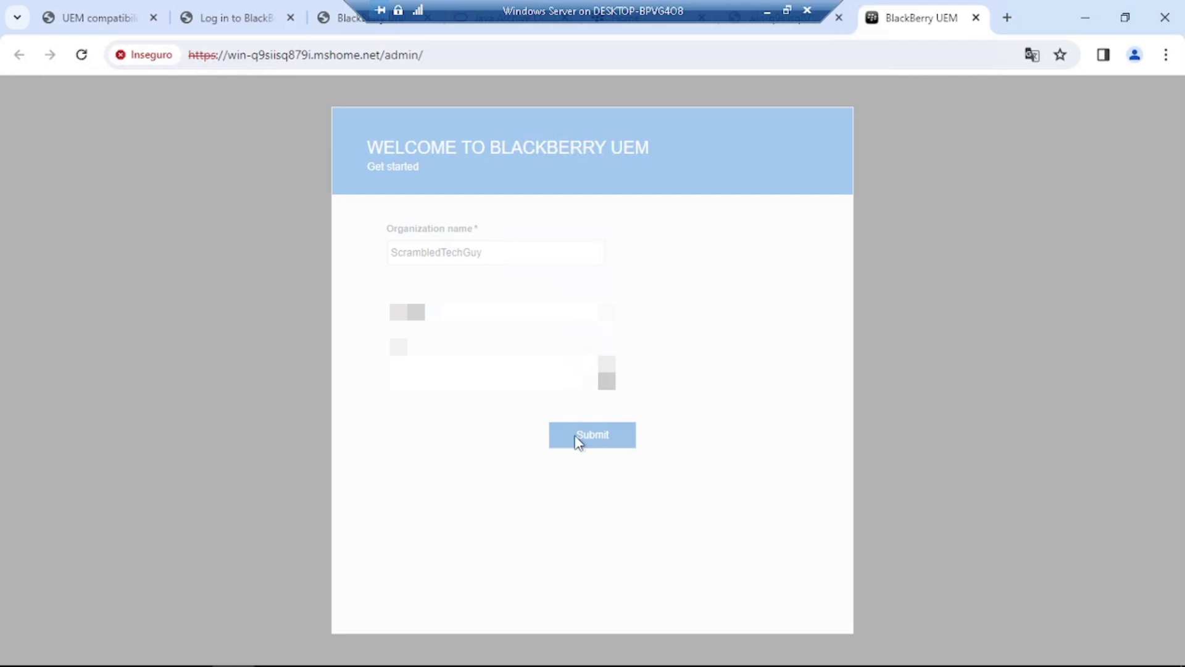
right_click(697, 650)
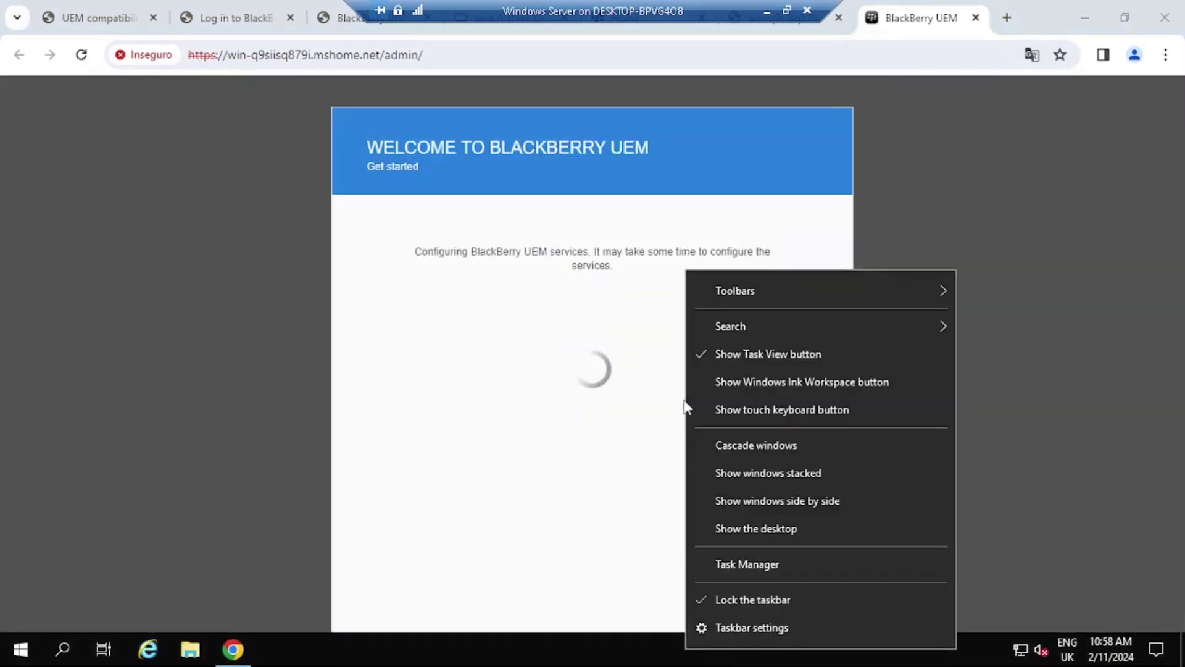
left_click(797, 127)
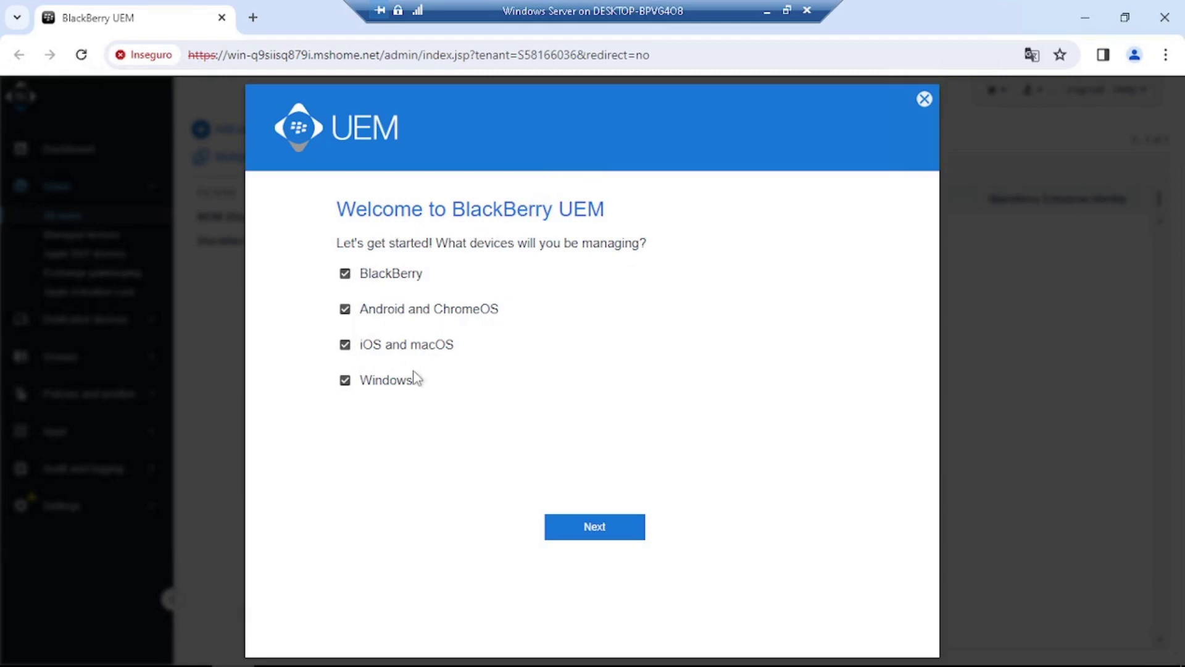
- Keep all four device types, skip the CSR step, and keep Default security. Turn off the tips page and start
left_click(624, 533)
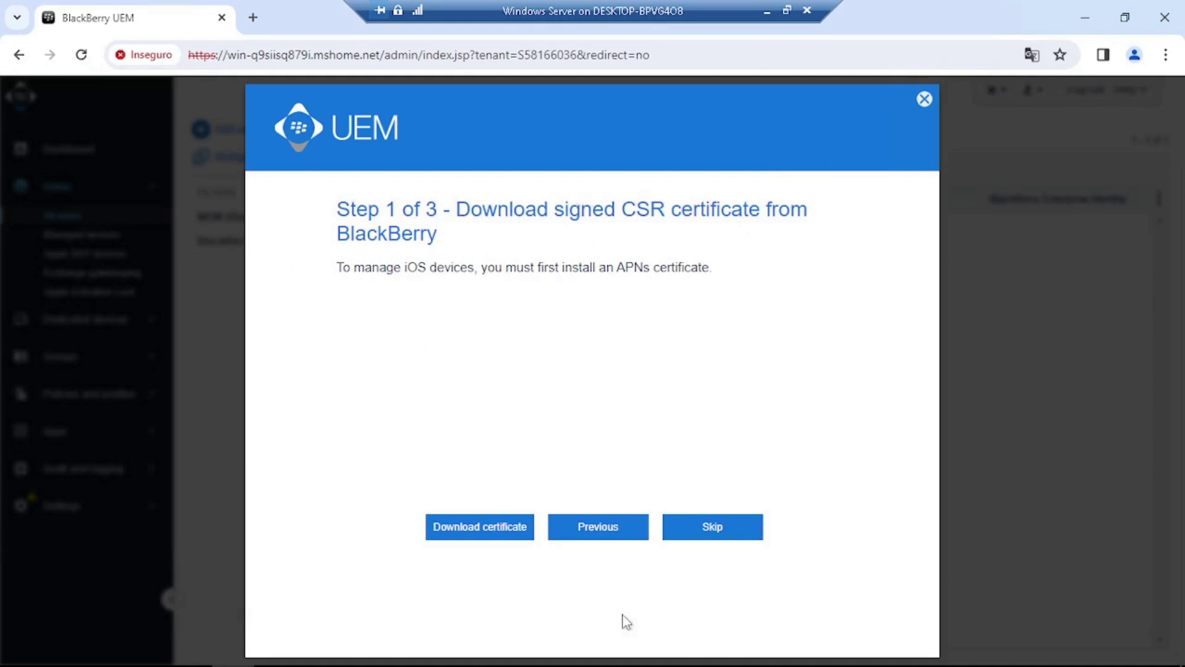
left_click(722, 528)
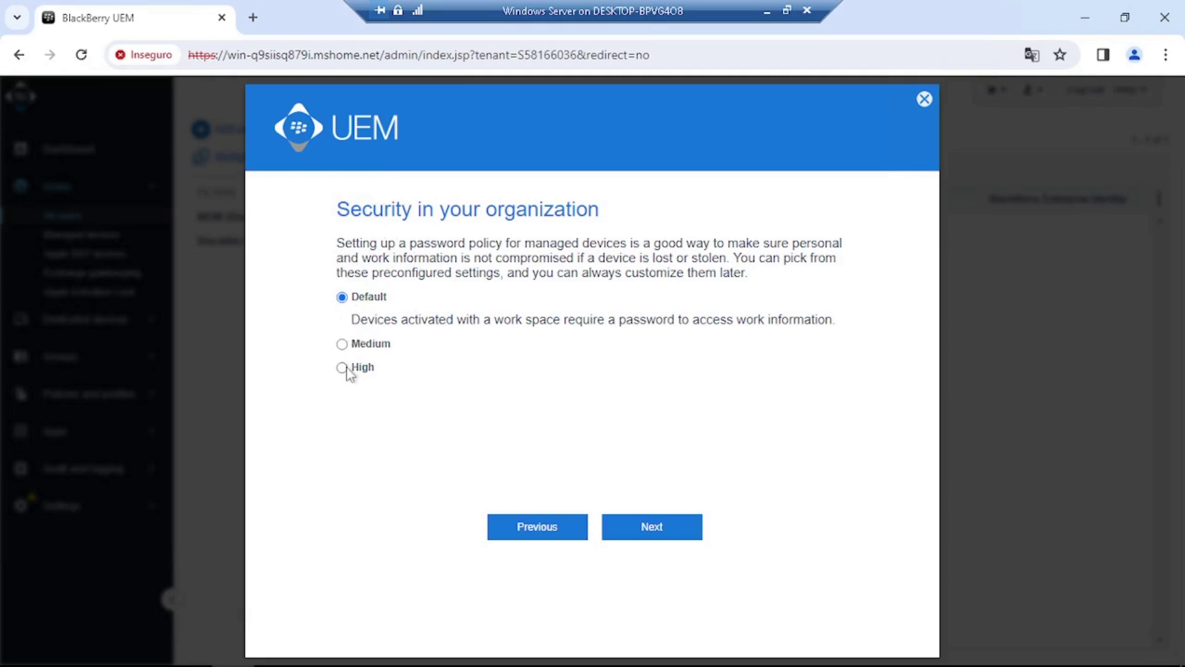
left_click(672, 546)
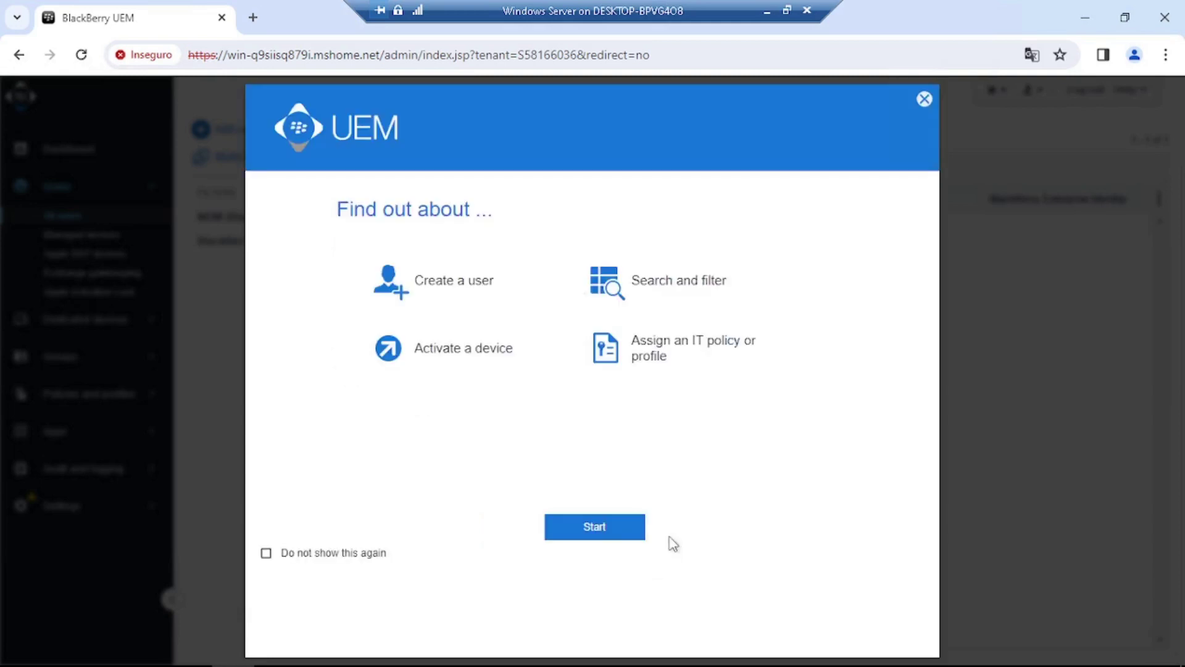
left_click(265, 554)
left_click(586, 533)
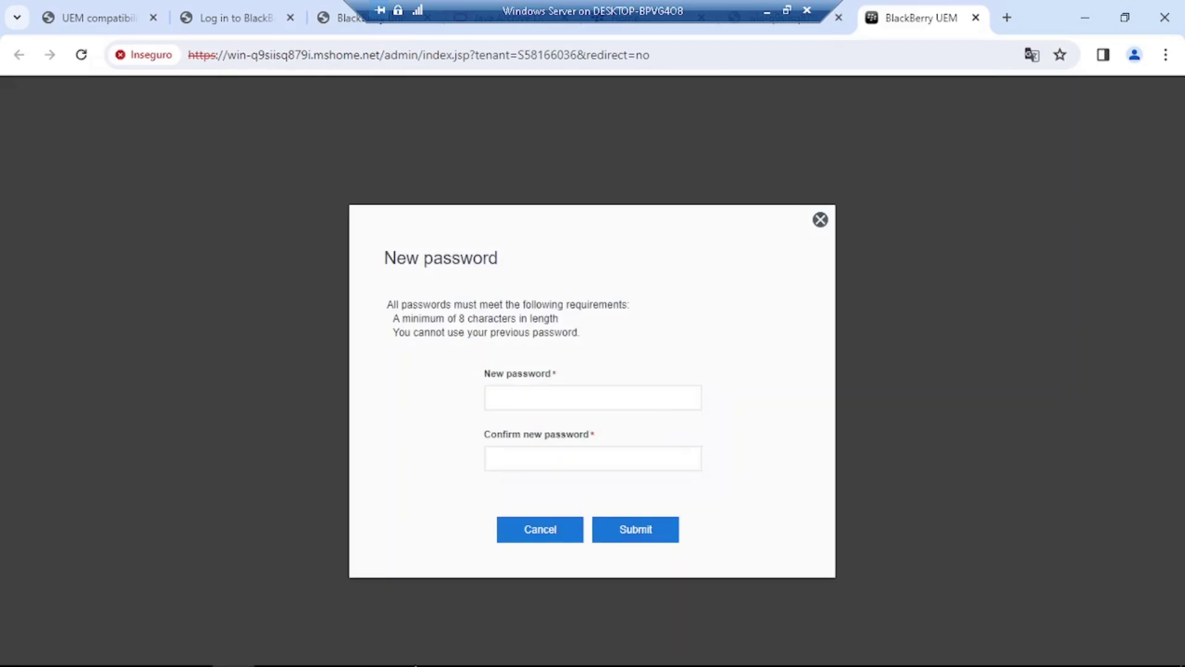
- Place the cursor in the empty New password field of the New password dialog
left_click(570, 399)
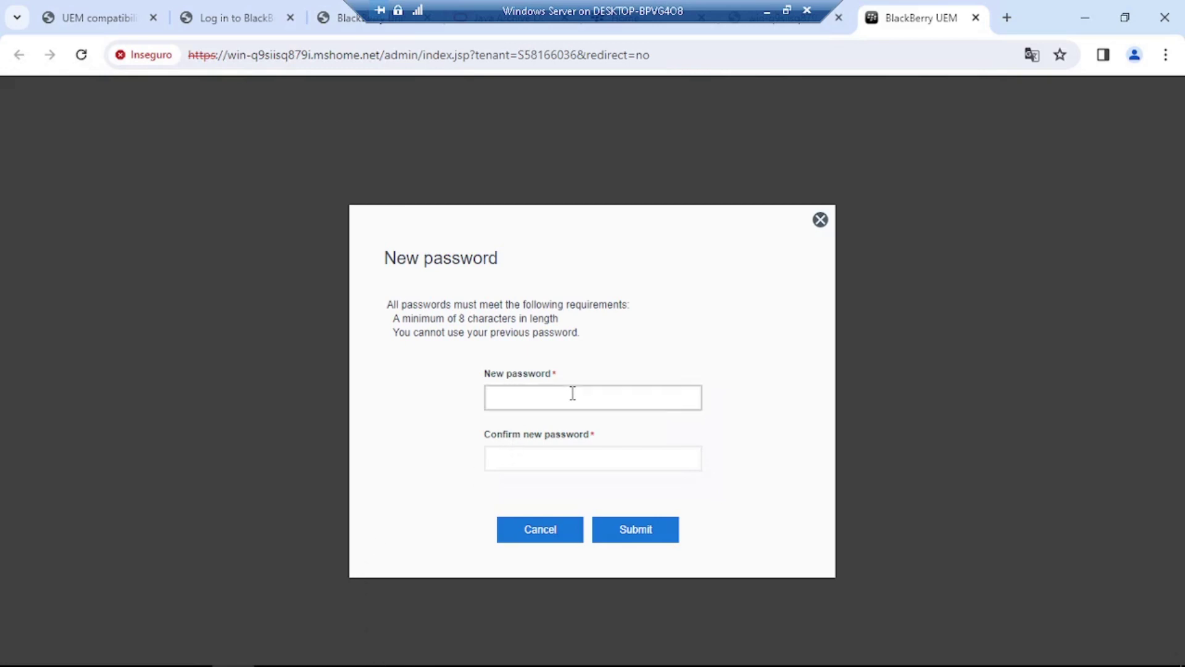